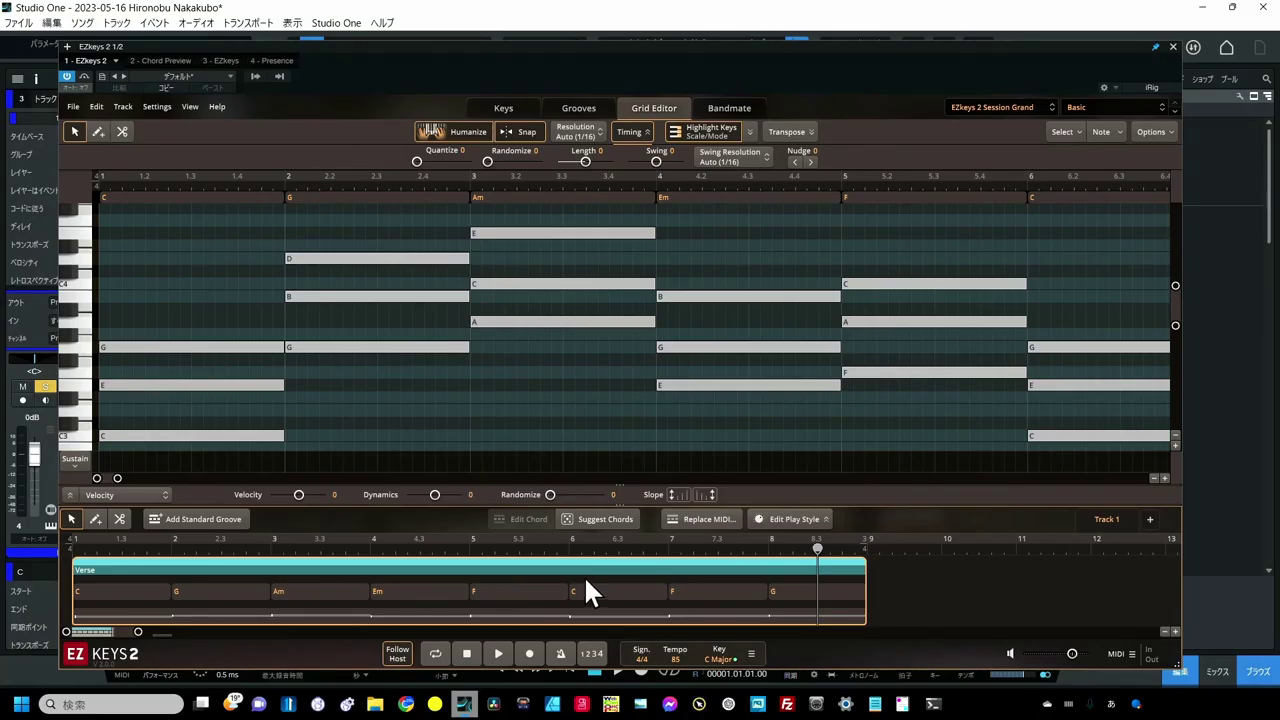
Step: Open Suggest Chords for the Verse block, select all eight original chords and generate a new progression
left_click(603, 535)
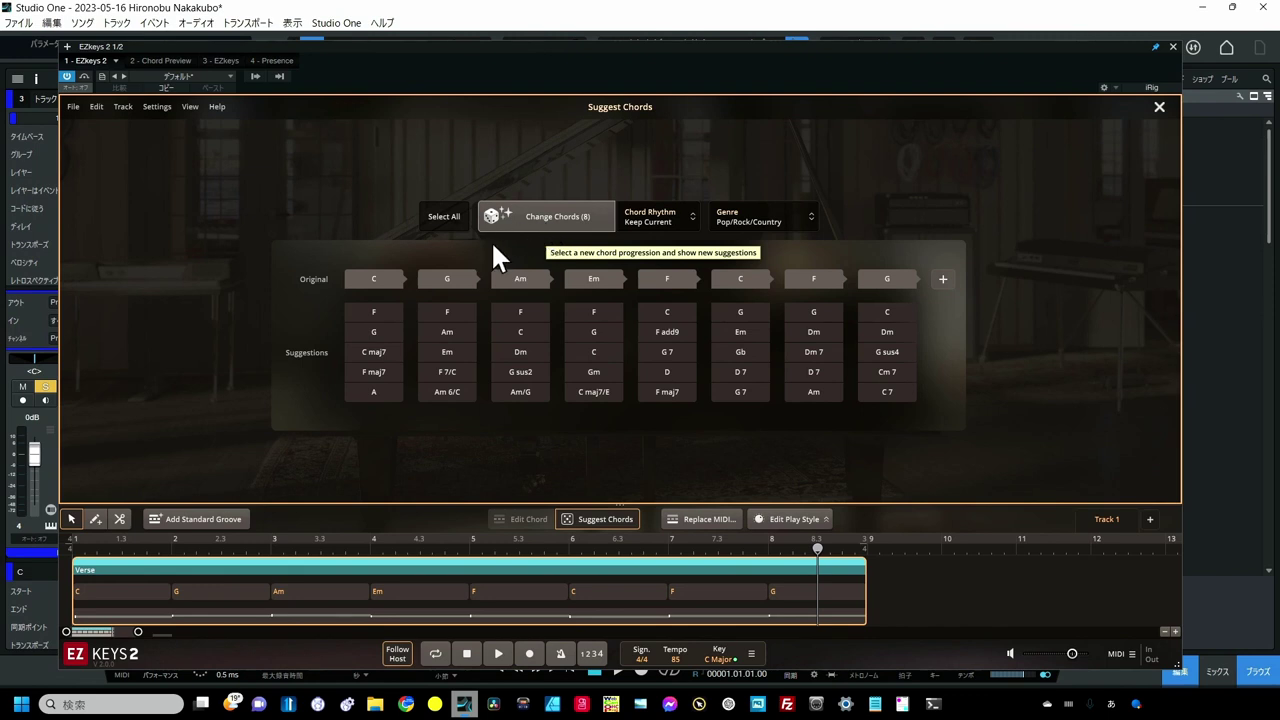
left_click(449, 218)
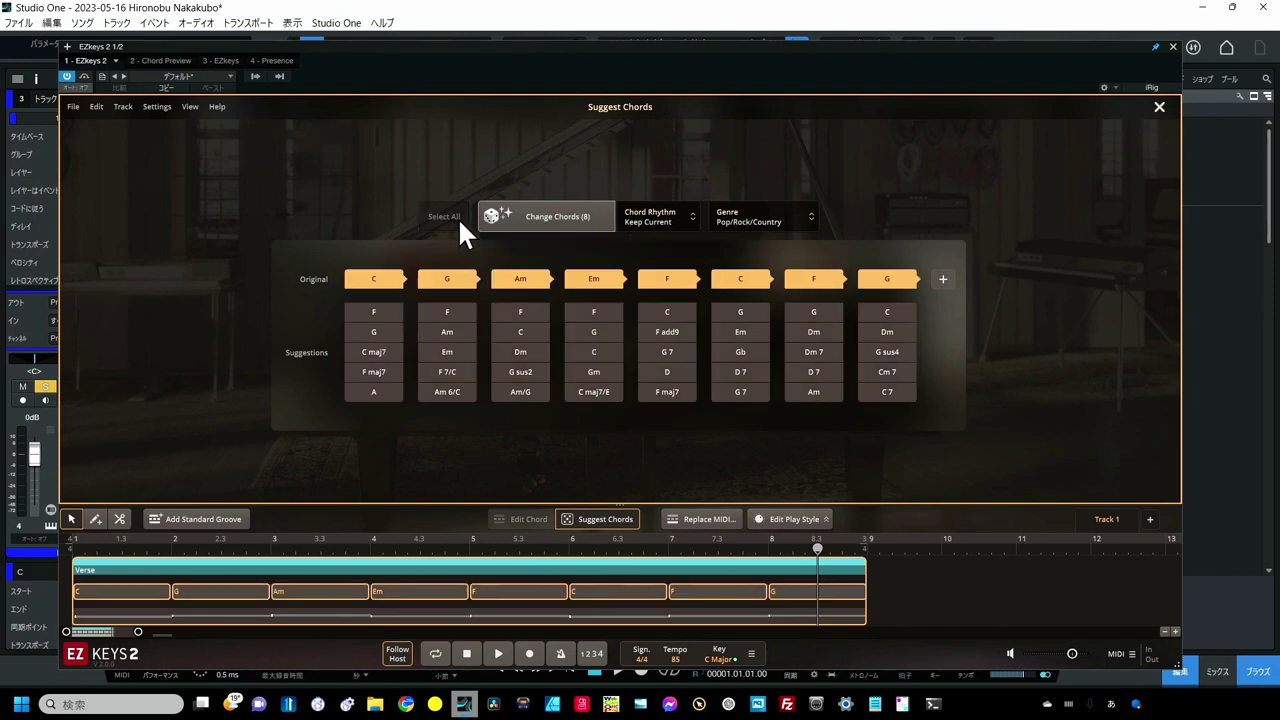
left_click(535, 222)
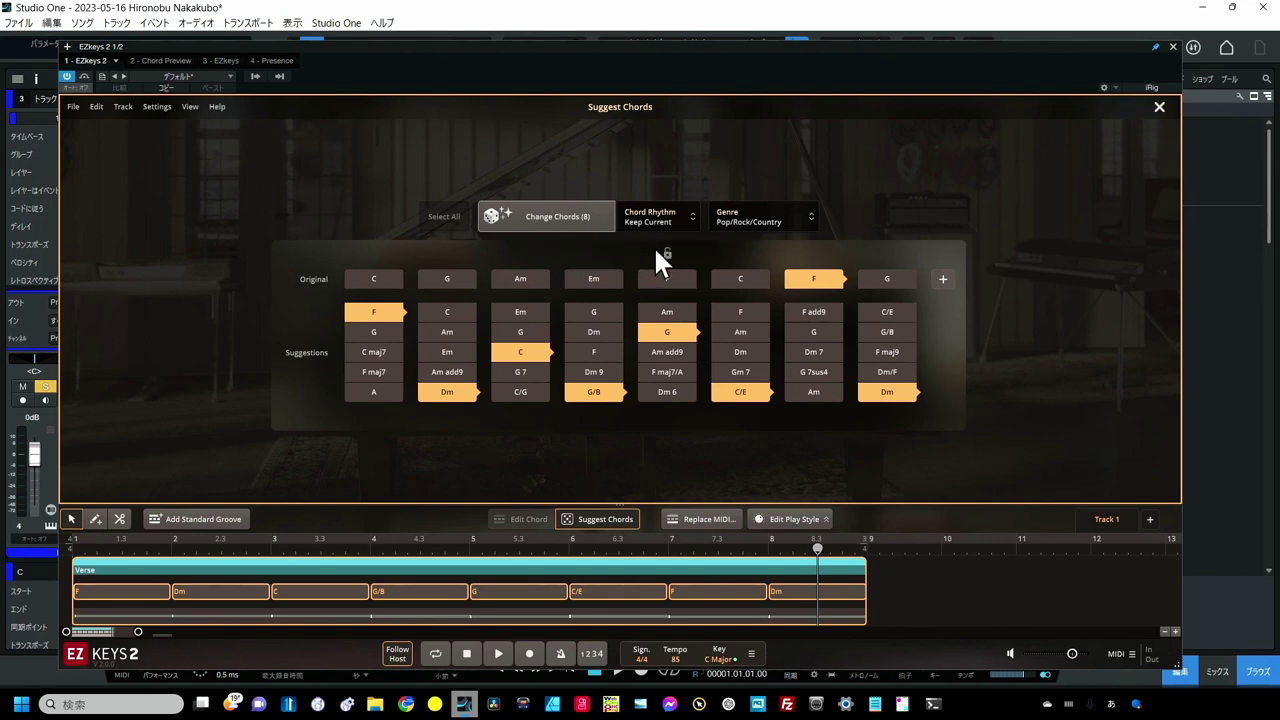
Step: Set the chord rhythm to Regular and generate a new progression for the Verse block
left_click(667, 222)
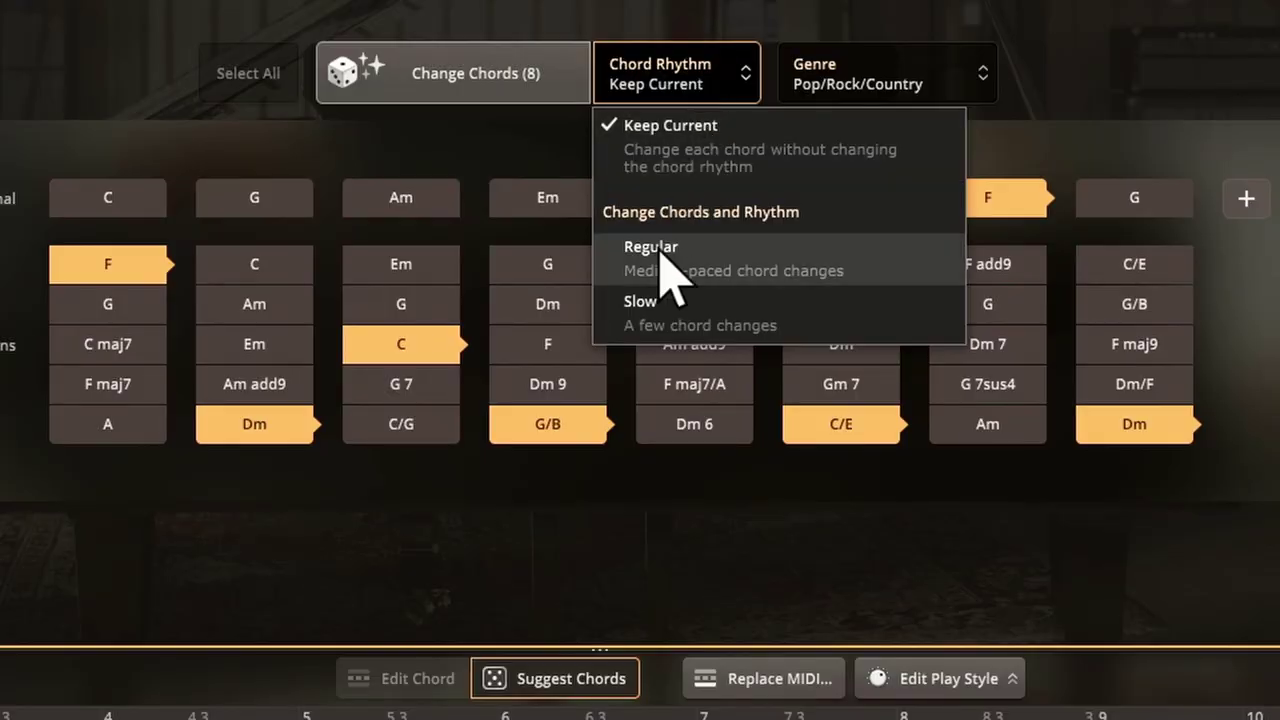
left_click(670, 275)
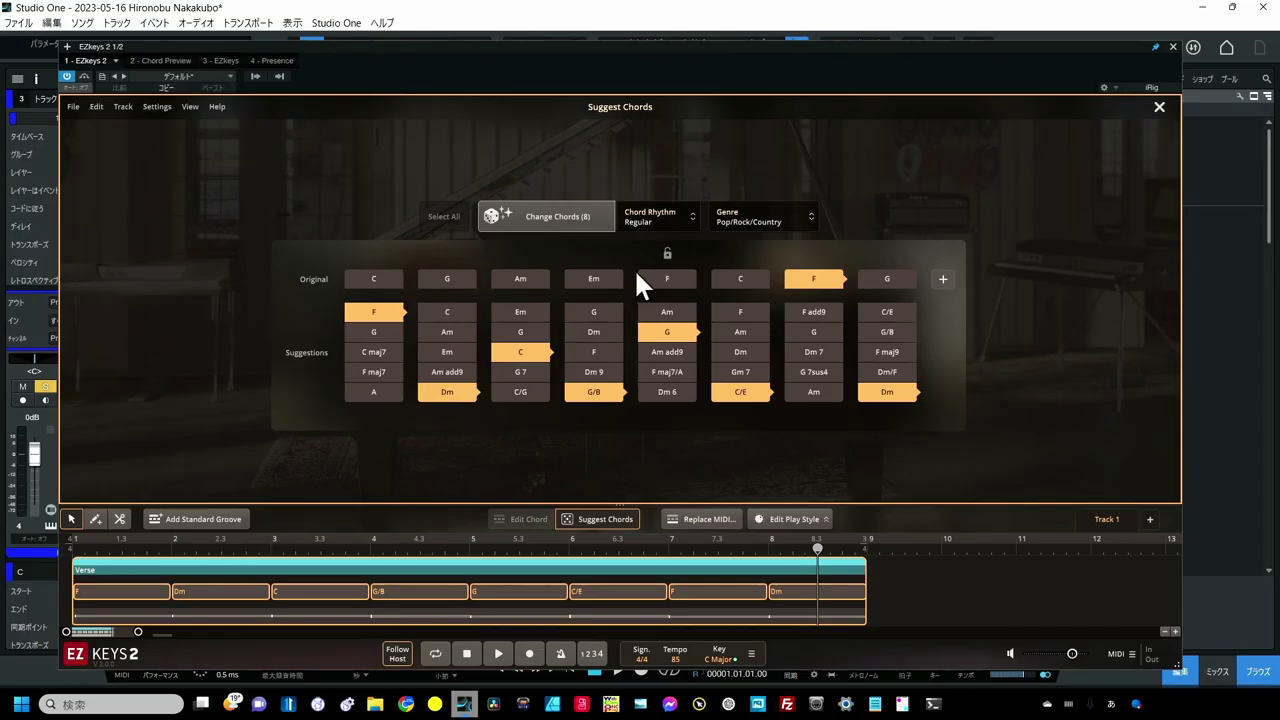
left_click(564, 216)
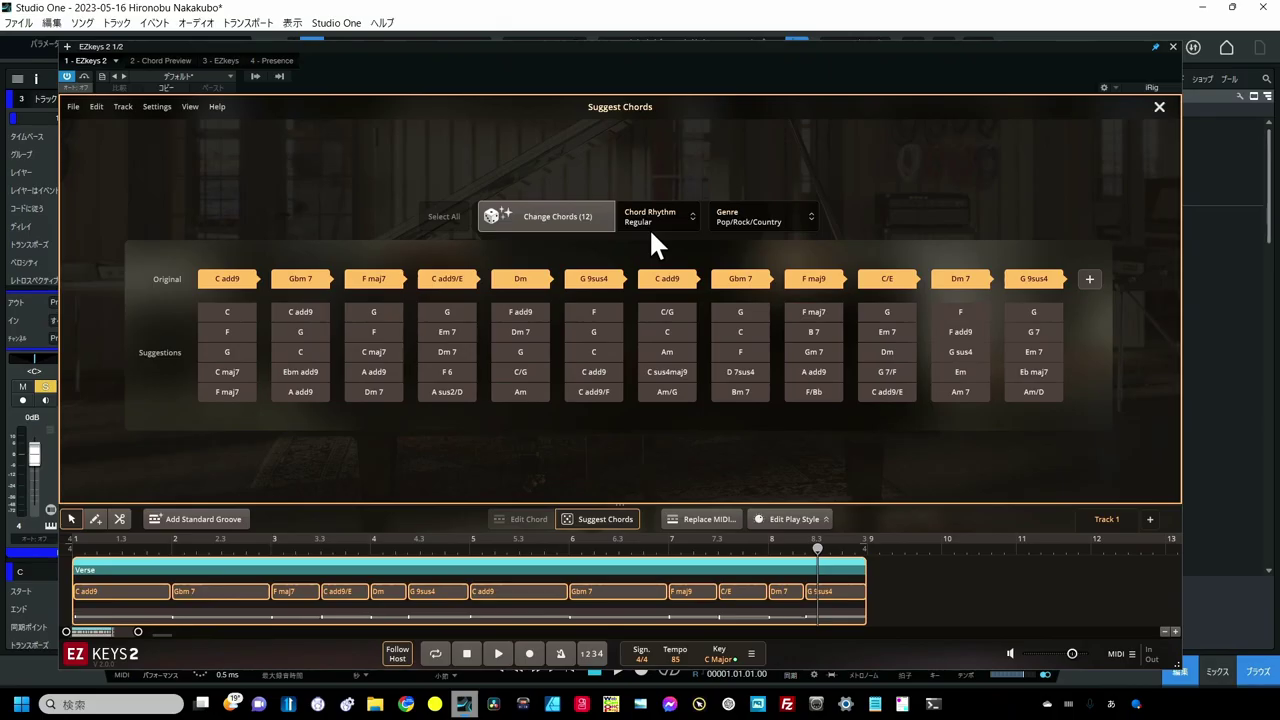
Step: Return the chord rhythm to Keep Current and regenerate all twelve chords
left_click(651, 214)
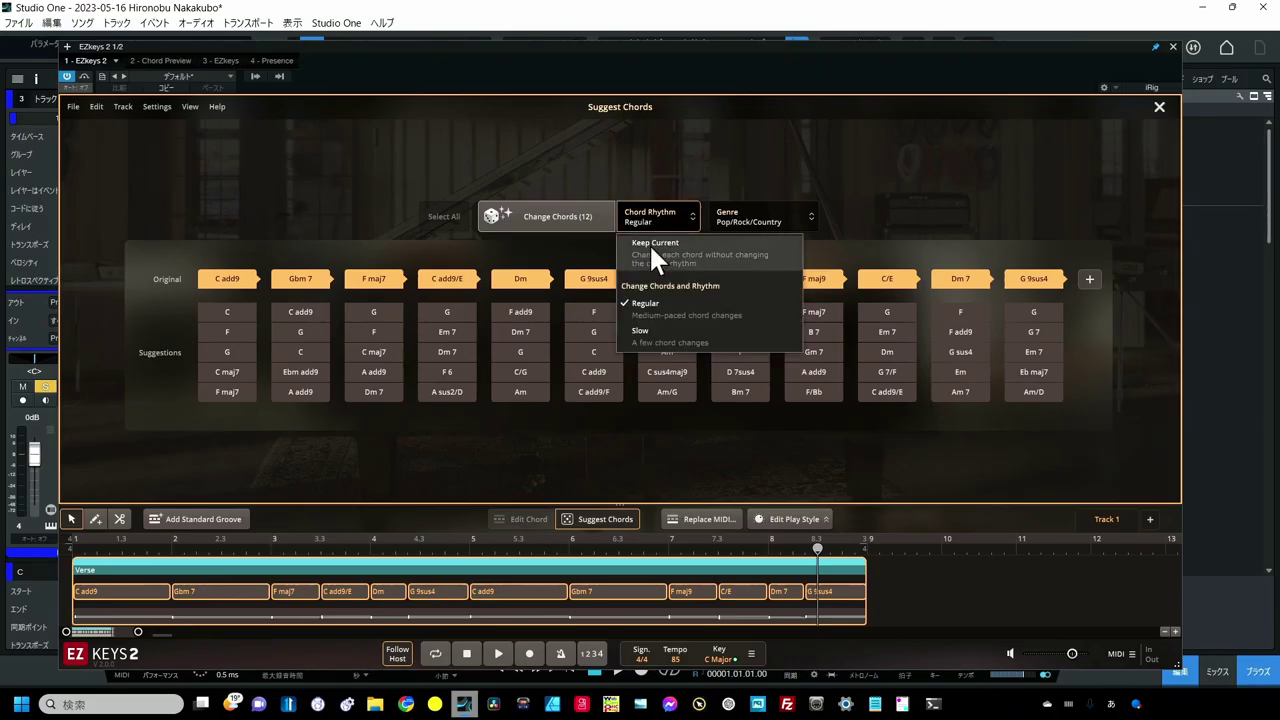
left_click(650, 243)
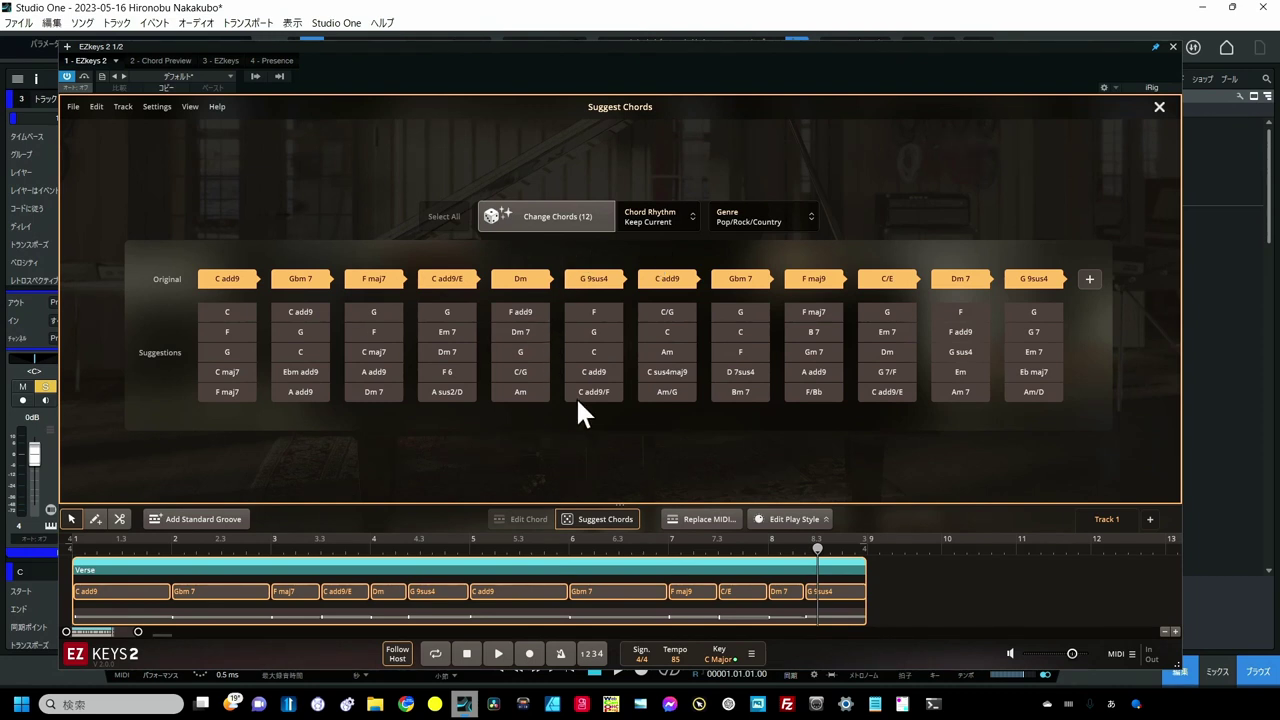
left_click(579, 217)
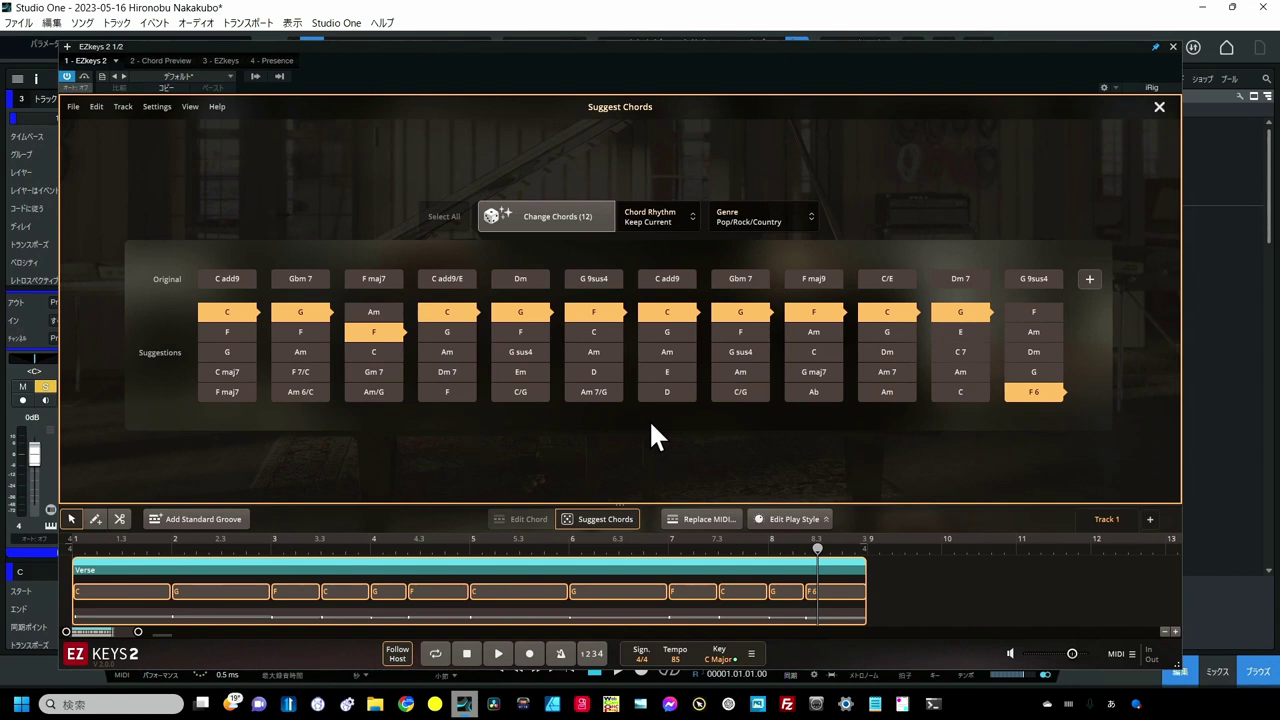
Step: Set the suggestion genre to Jazz, regenerate all twelve chords and close the chord suggestions
left_click(767, 222)
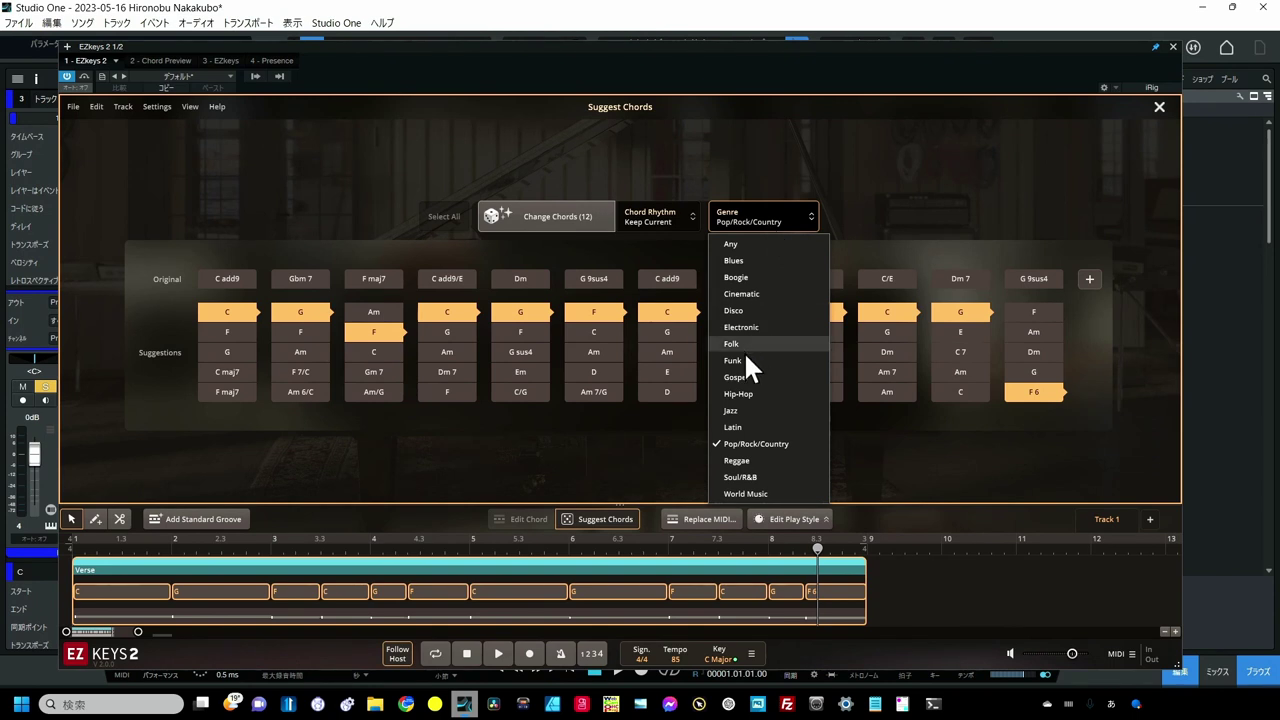
left_click(732, 411)
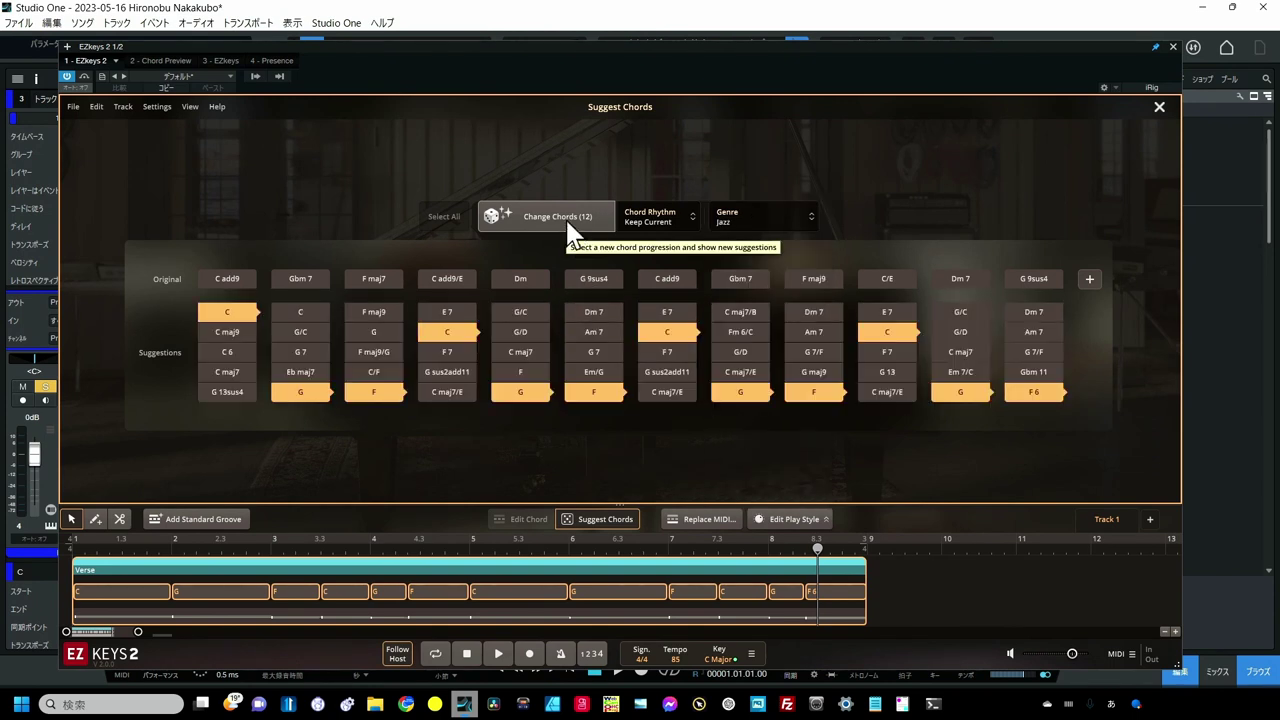
left_click(540, 218)
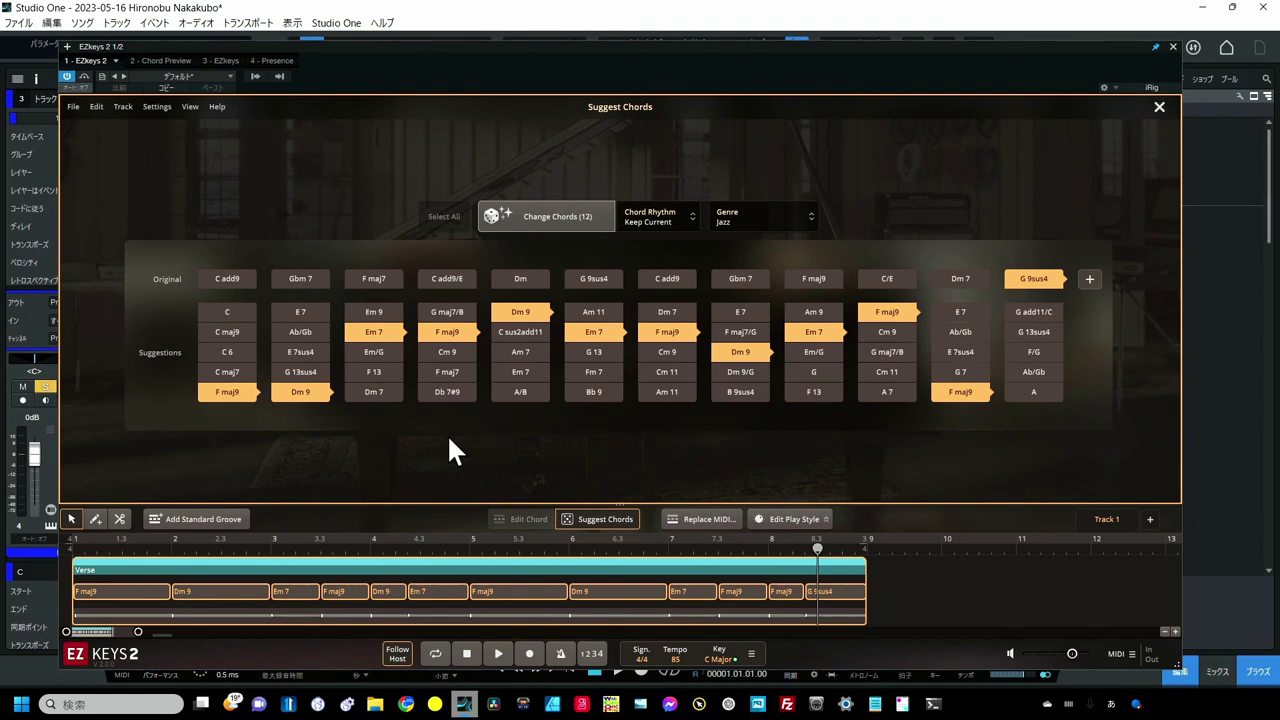
left_click(578, 520)
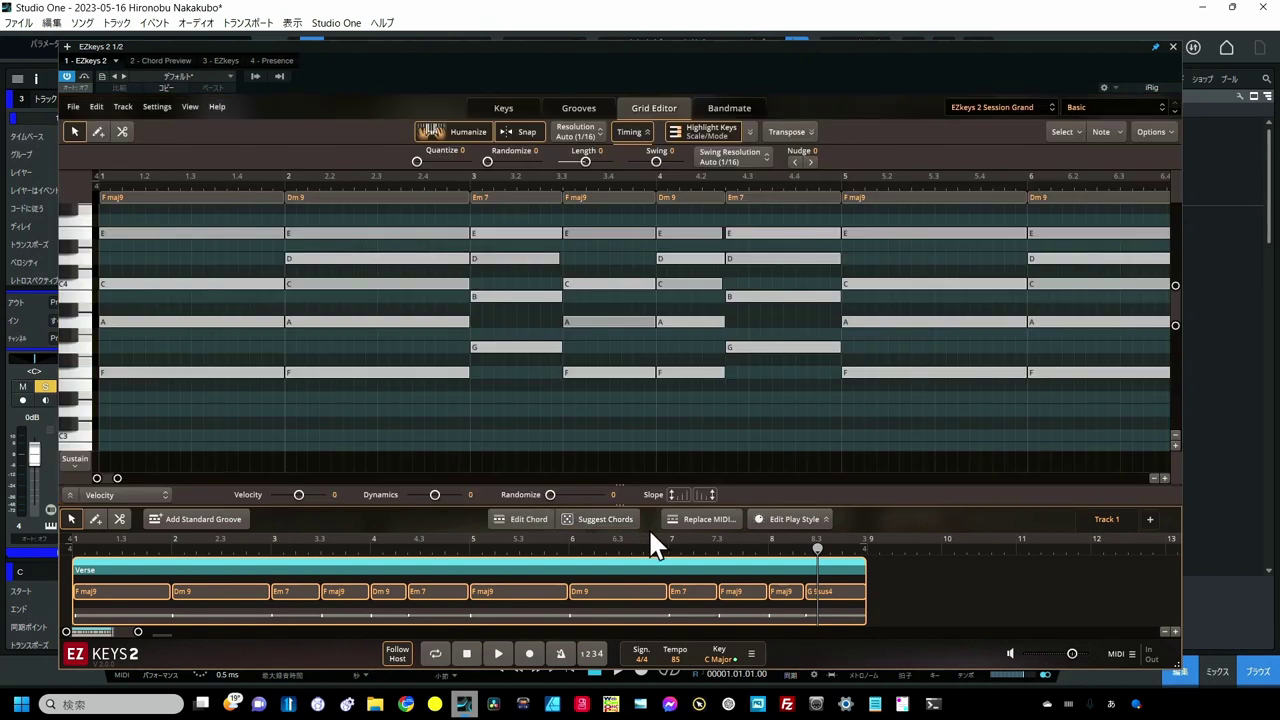
Step: Open Replace MIDI for the Verse block, clear the existing filters and filter grooves by Jazz, Standard, Swing and 4/4
left_click(707, 520)
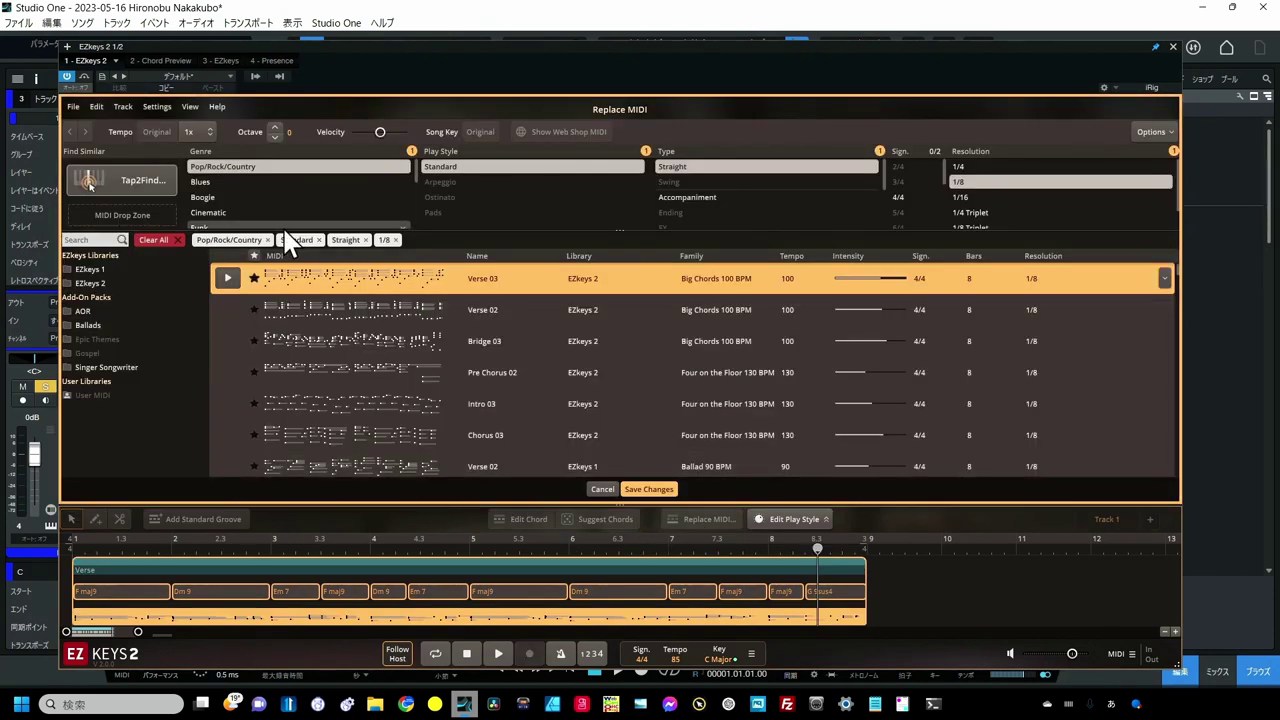
left_click(171, 238)
scroll(230, 205, "down", 2)
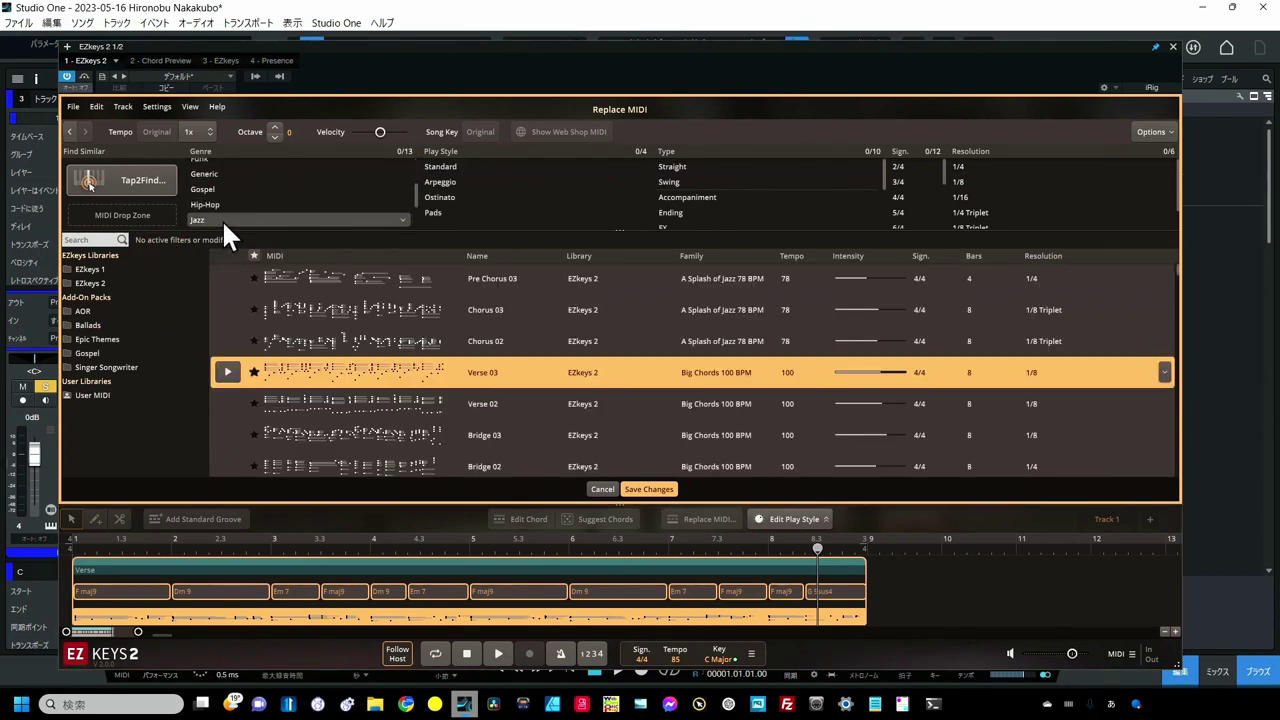
left_click(222, 219)
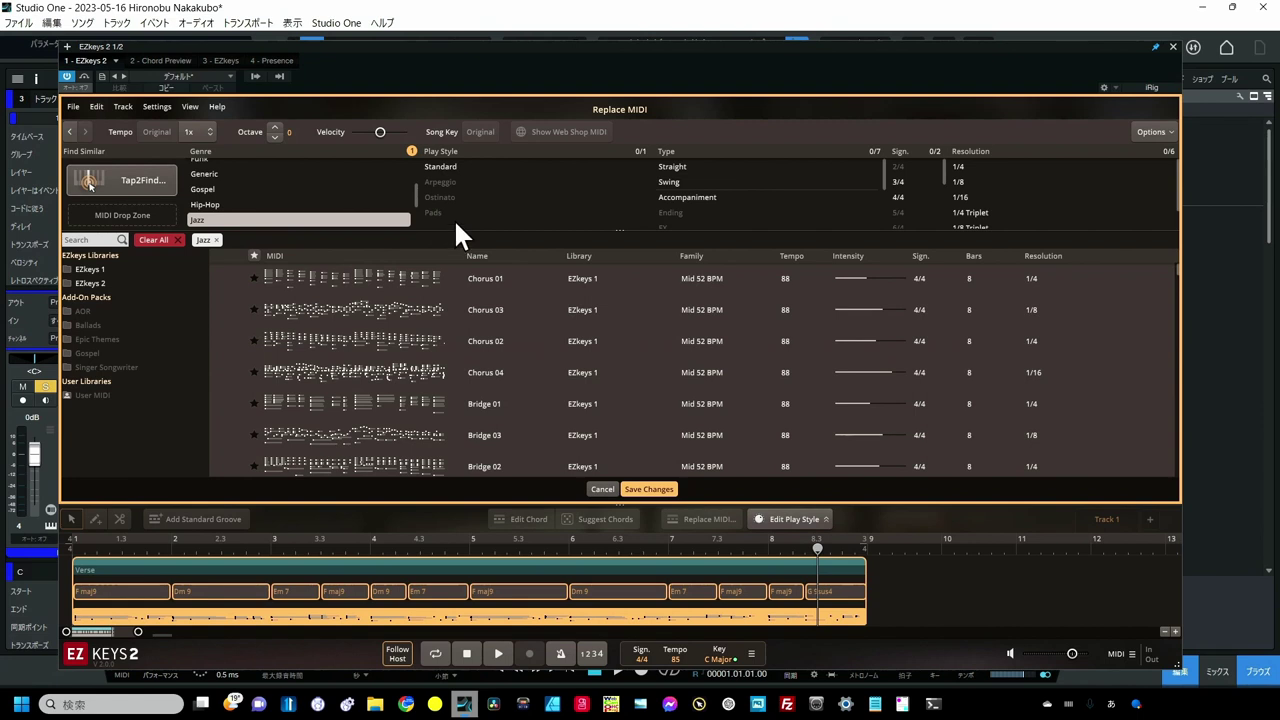
left_click(457, 165)
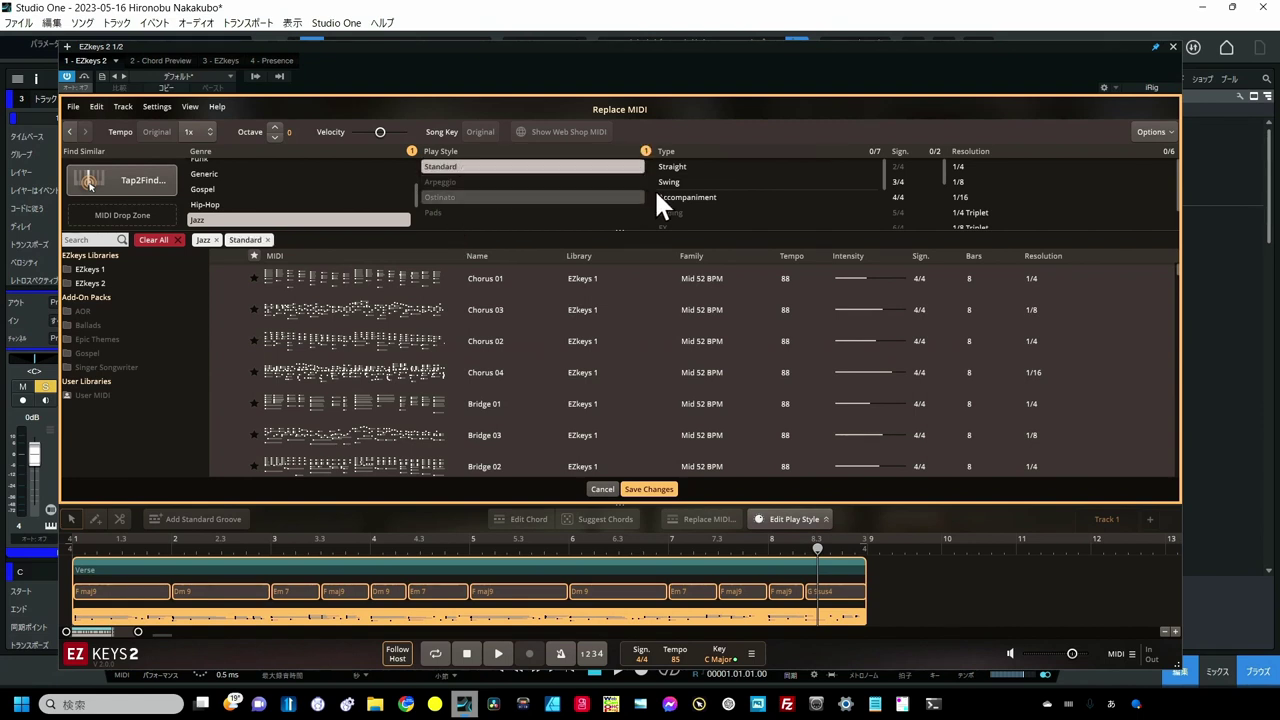
left_click(686, 182)
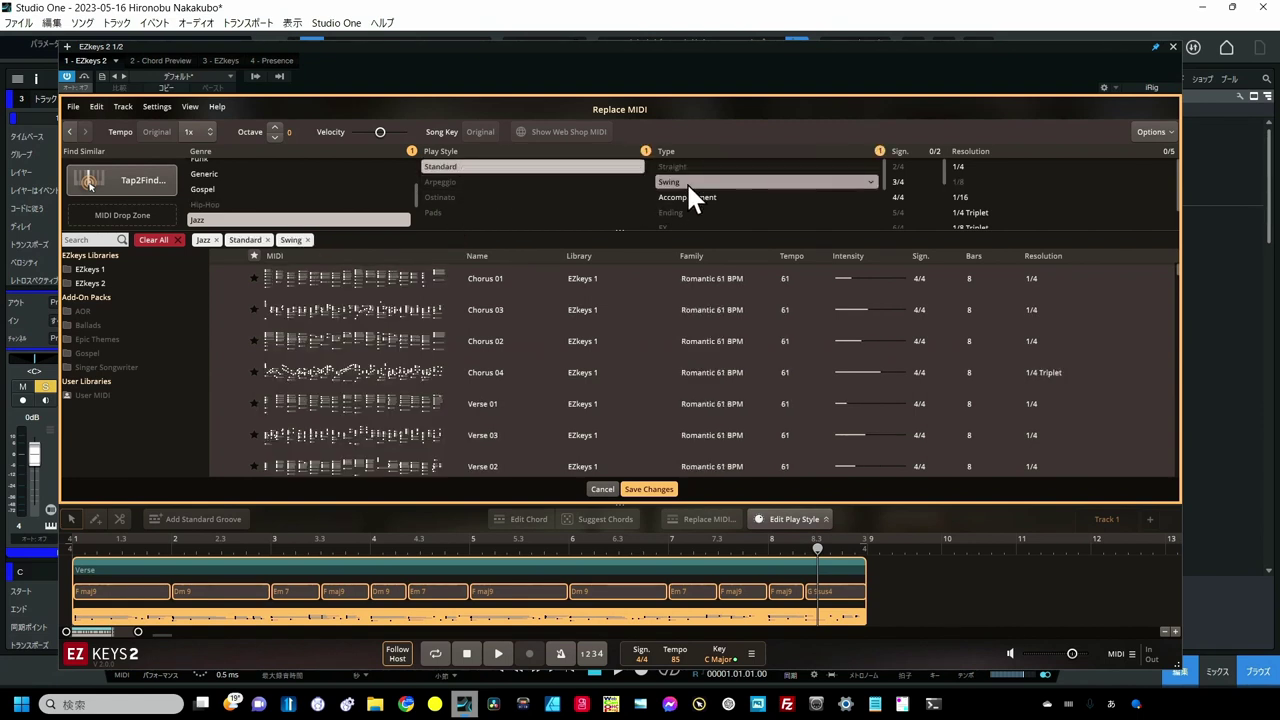
left_click(908, 196)
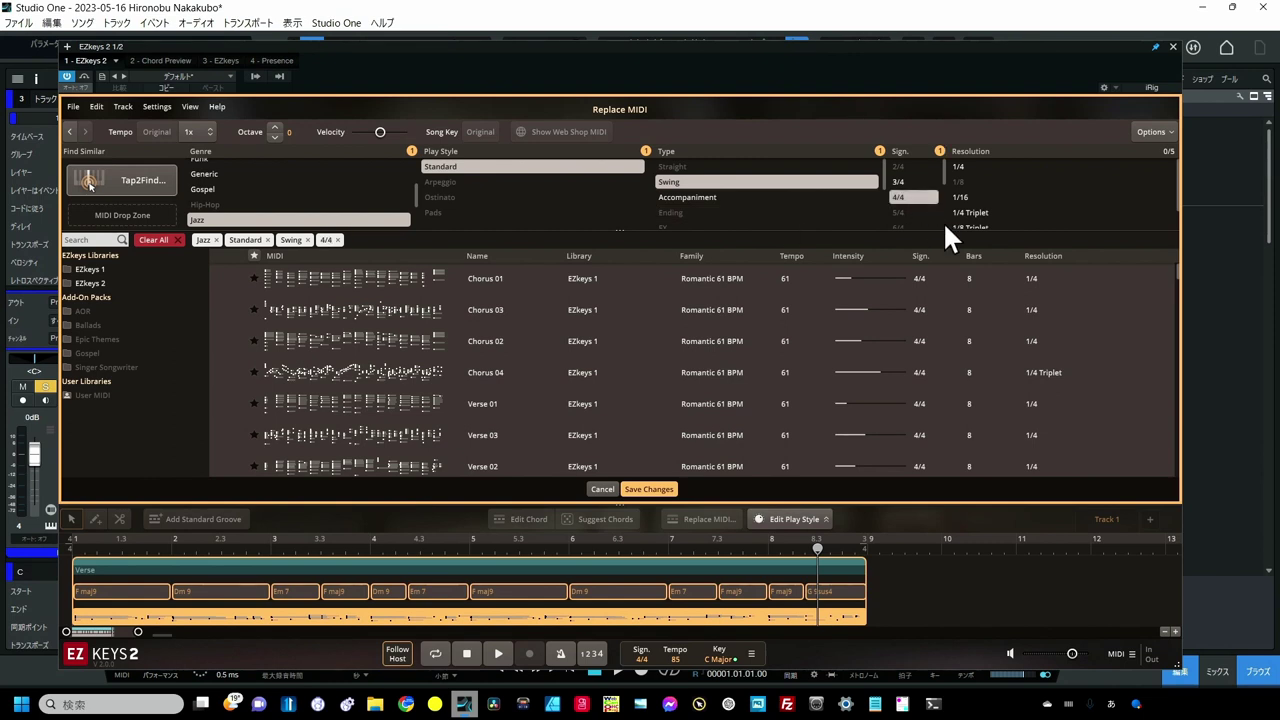
Step: Audition the Romantic 61 BPM groove Chorus 04 and save it as the Verse block's replacement MIDI
left_click(220, 377)
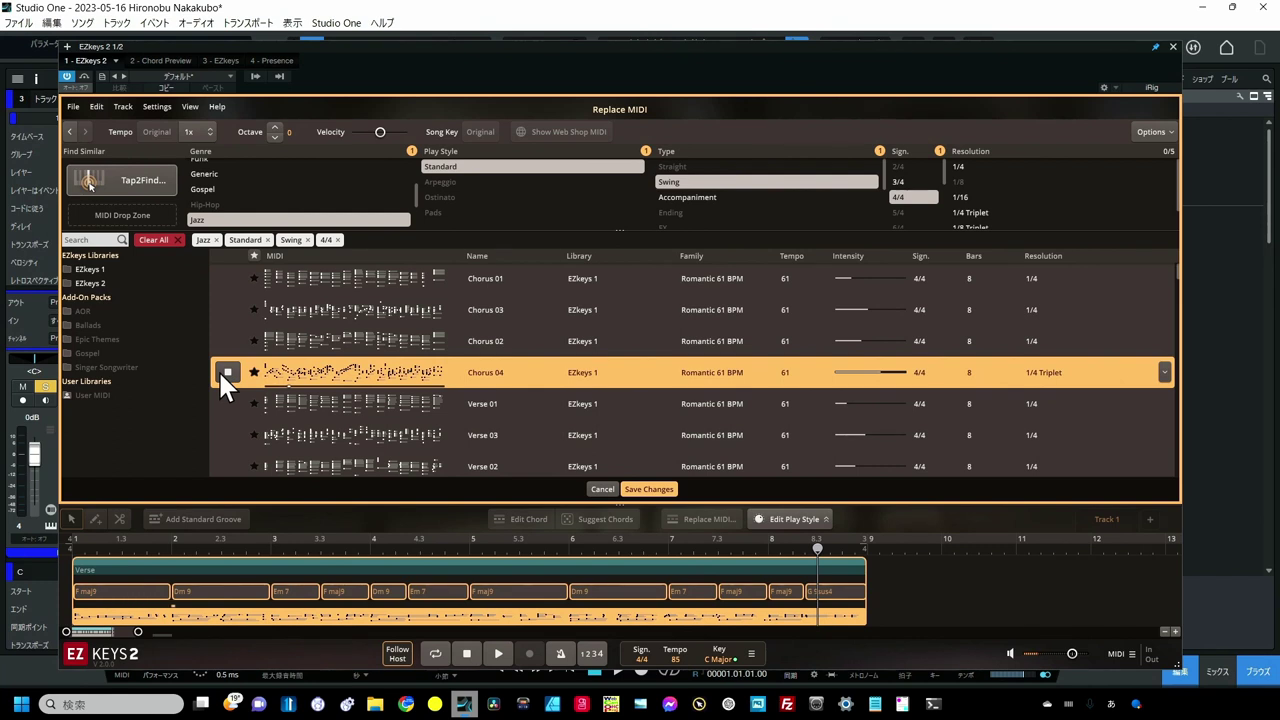
left_click(226, 378)
left_click(647, 490)
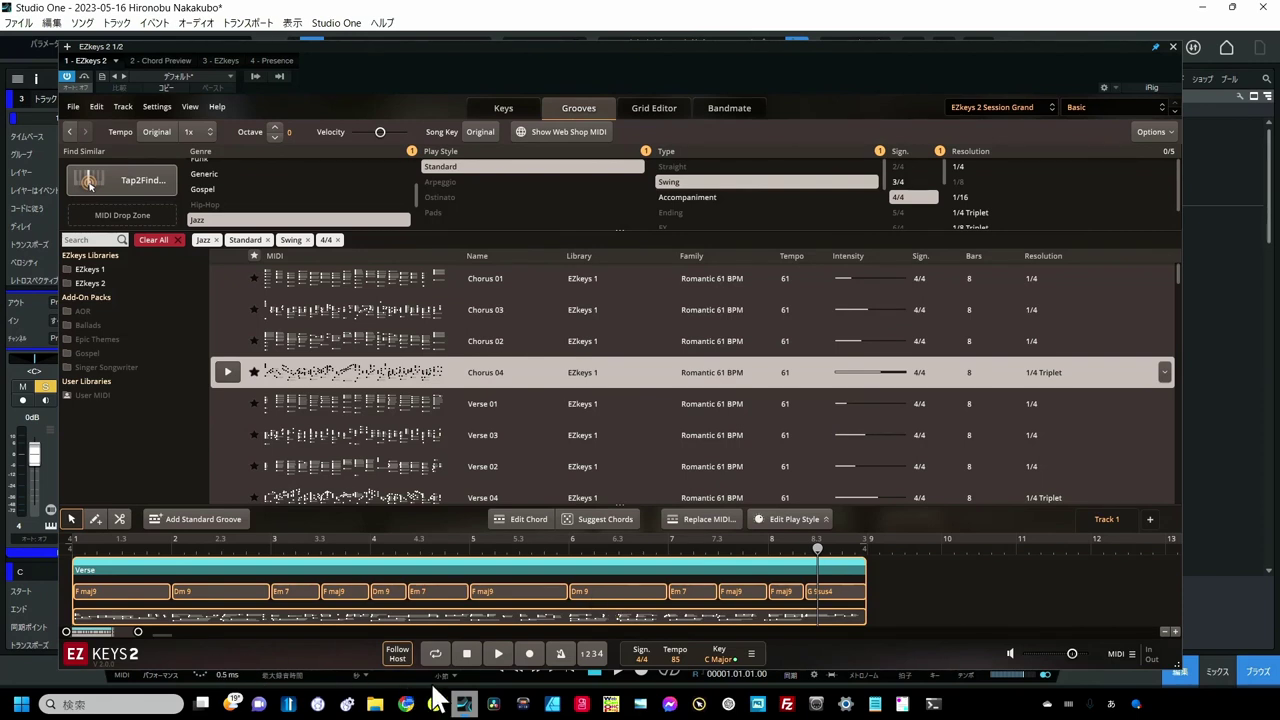
Step: Play back the Verse block with its replaced groove and stop the playback
left_click(498, 655)
left_click(498, 655)
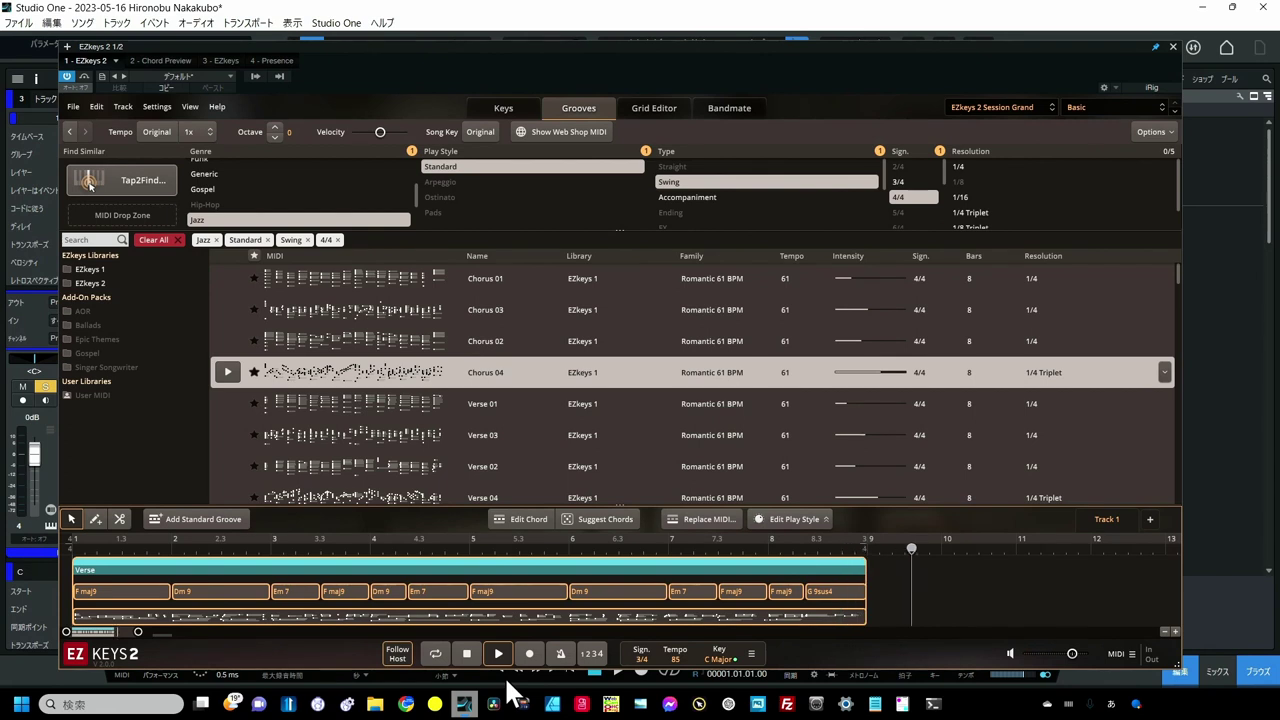
left_click(468, 656)
Step: Show the block in the Grid Editor with the Edit Play Style controls and velocity lane open, and select all notes
left_click(652, 112)
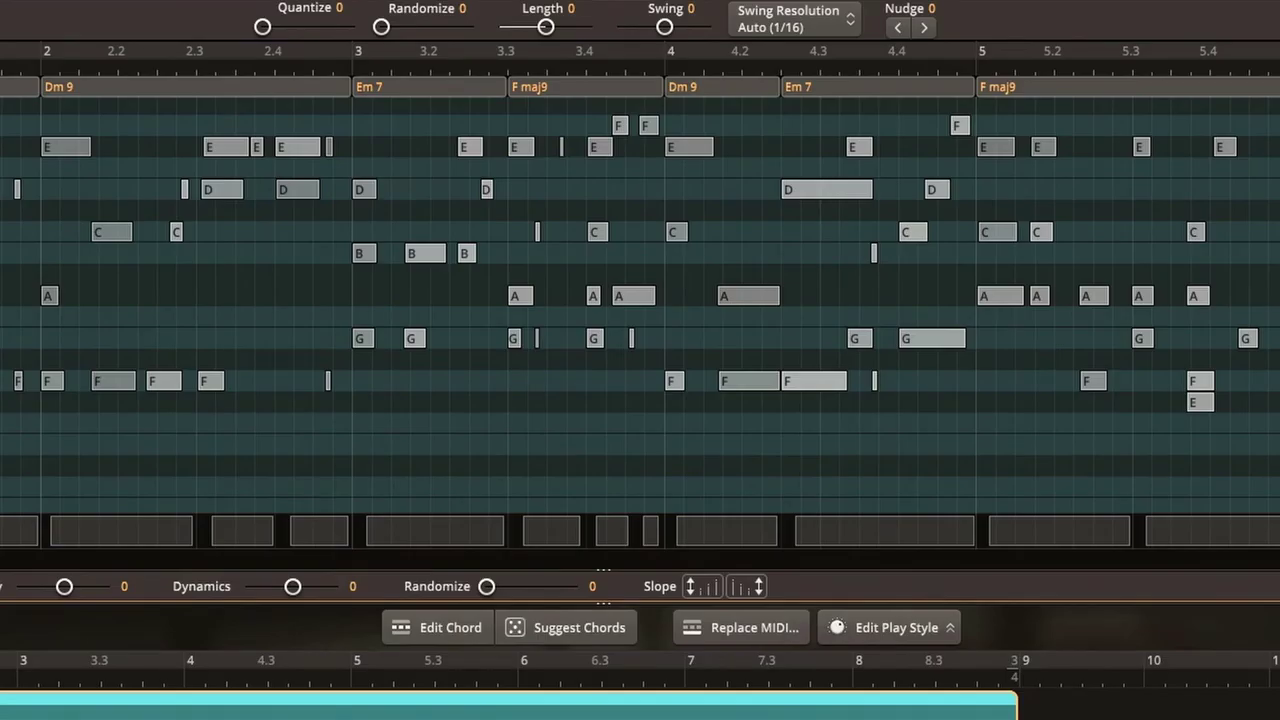
left_click(865, 640)
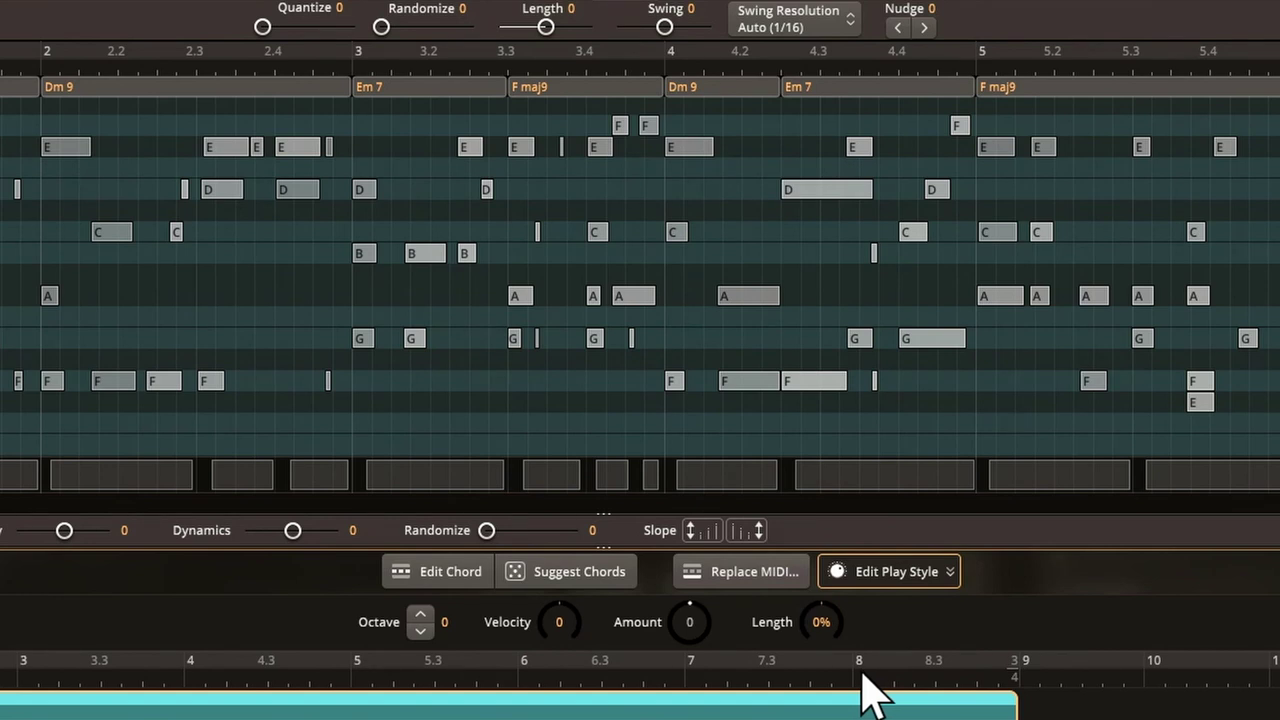
key("ctrl+a")
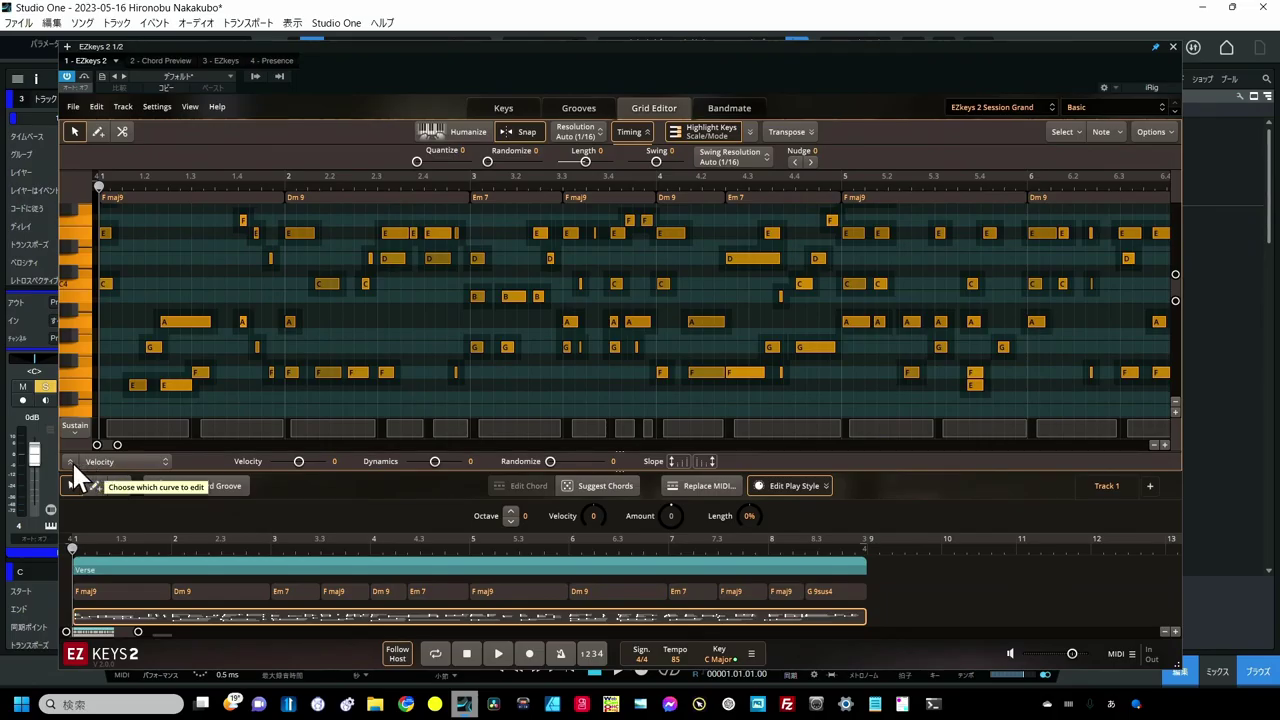
left_click(70, 461)
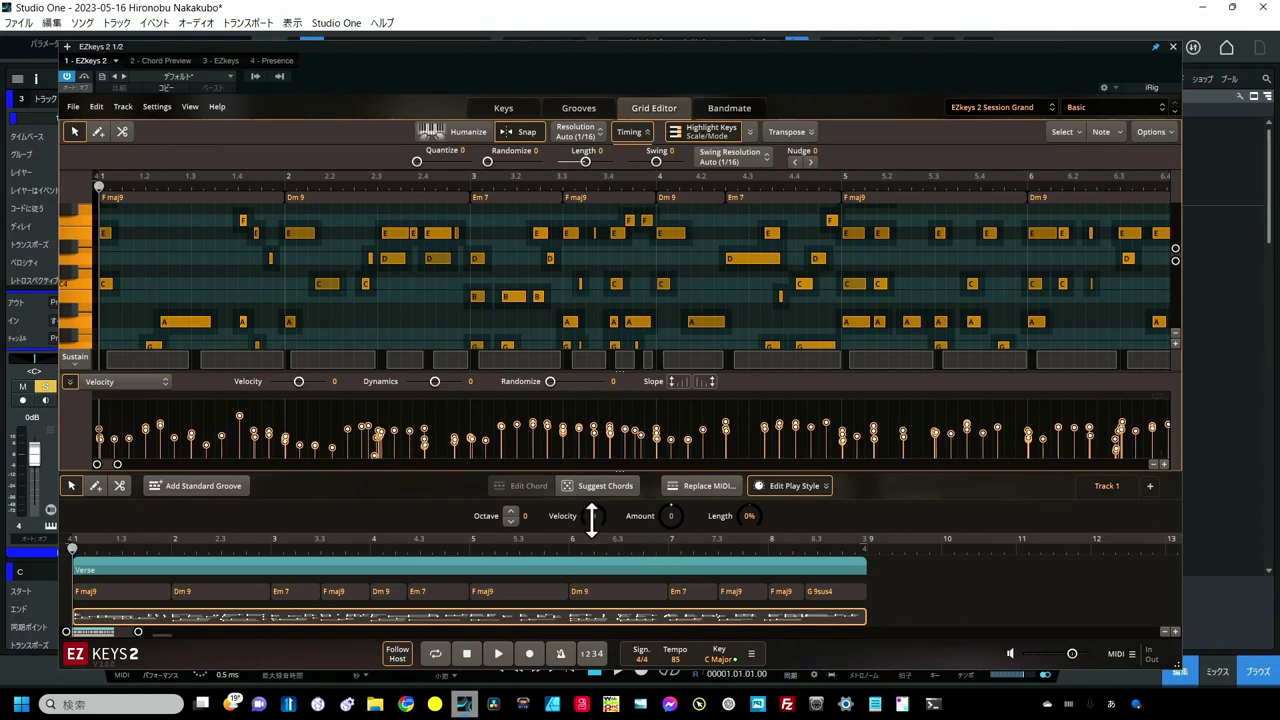
Step: Raise the play style Velocity to 36 and audition the start of the verse
left_click_drag(592, 518, 592, 511)
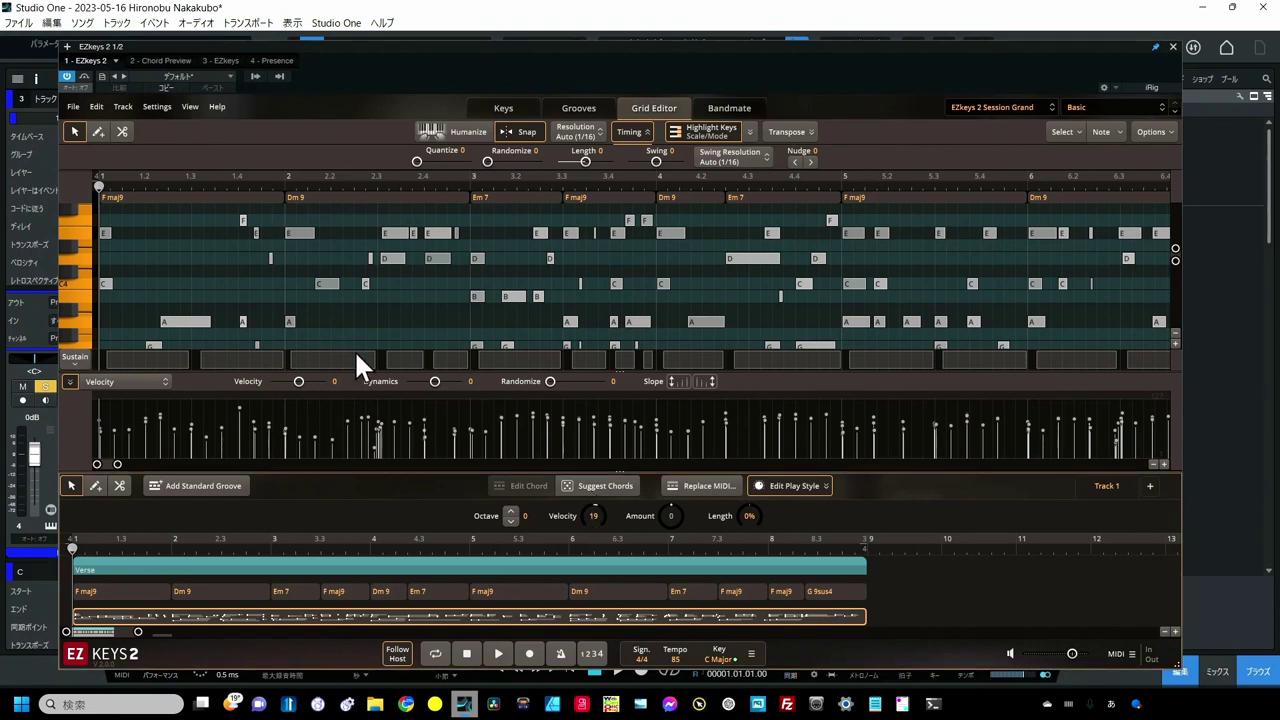
left_click(497, 655)
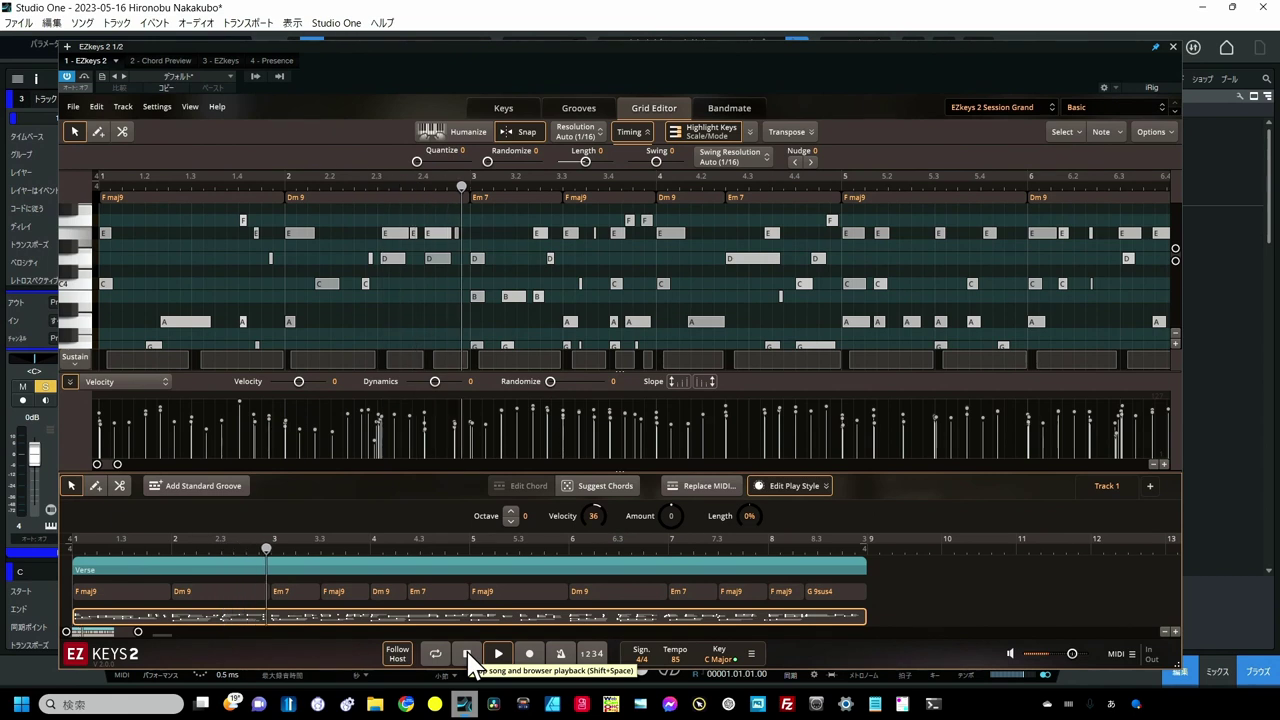
left_click(466, 654)
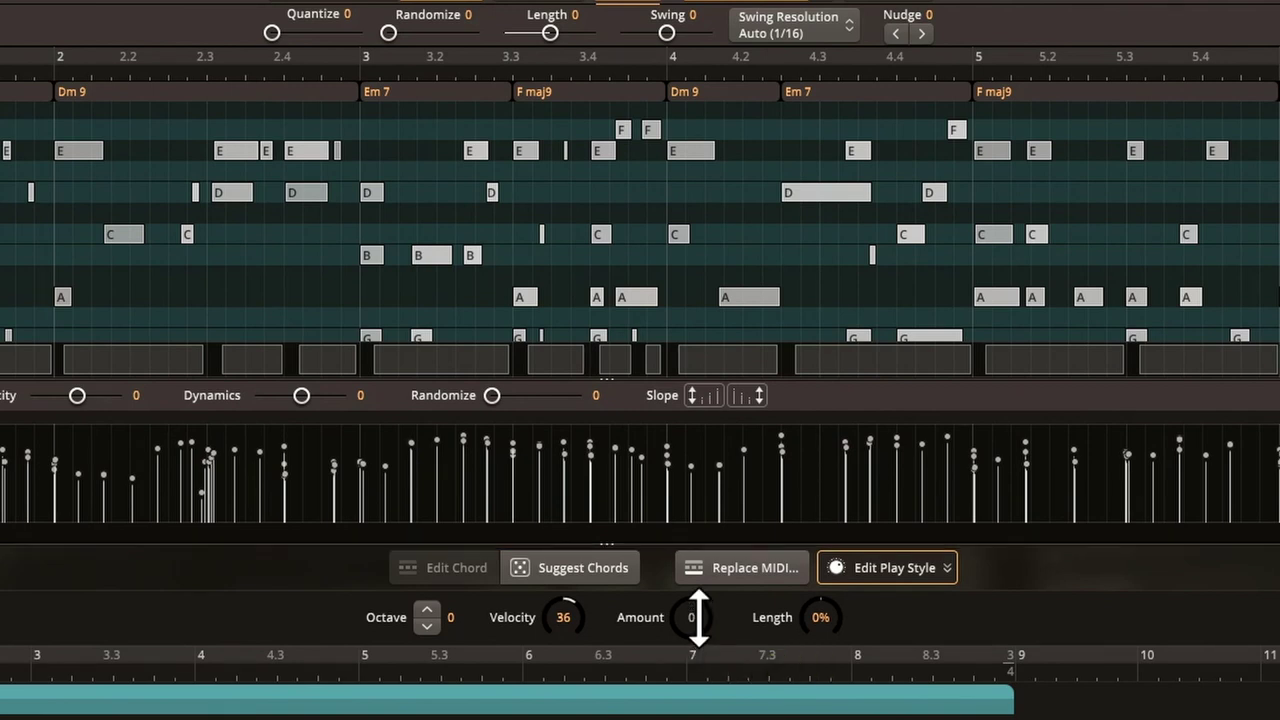
Step: Lower the play style Amount to -6 and audition the thinned-out verse
left_click_drag(698, 617, 700, 670)
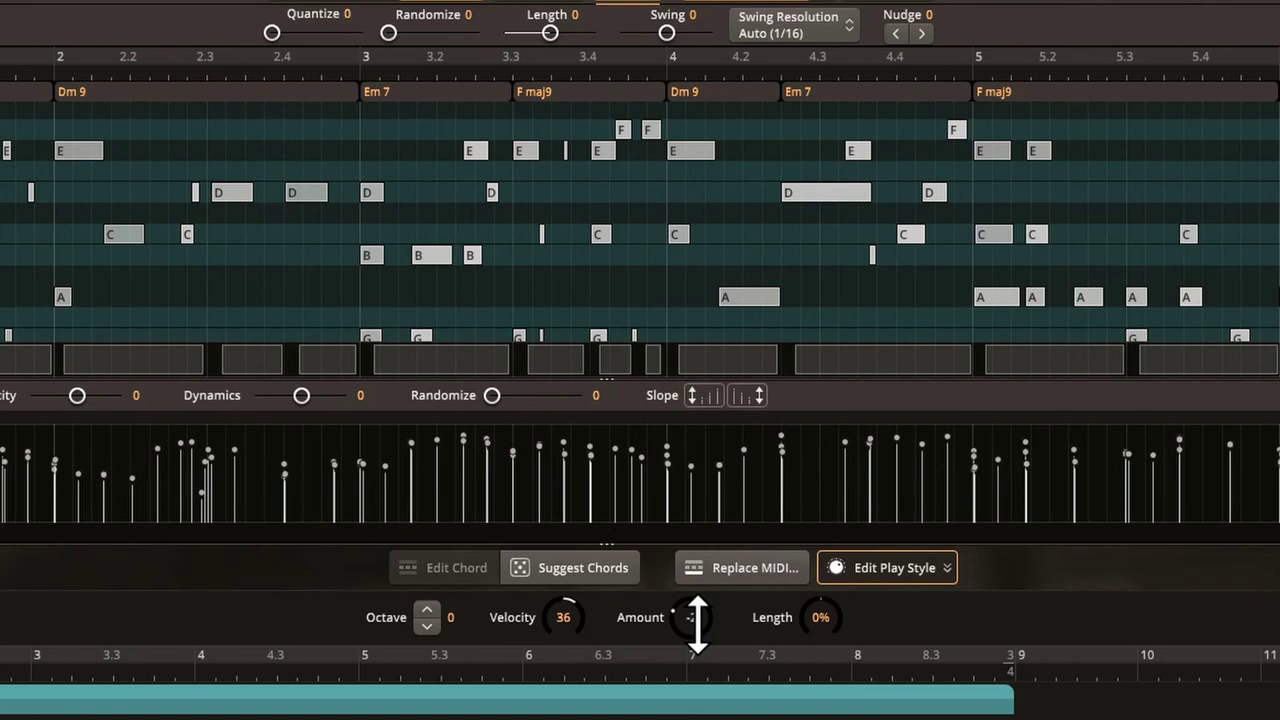
left_click_drag(697, 617, 697, 677)
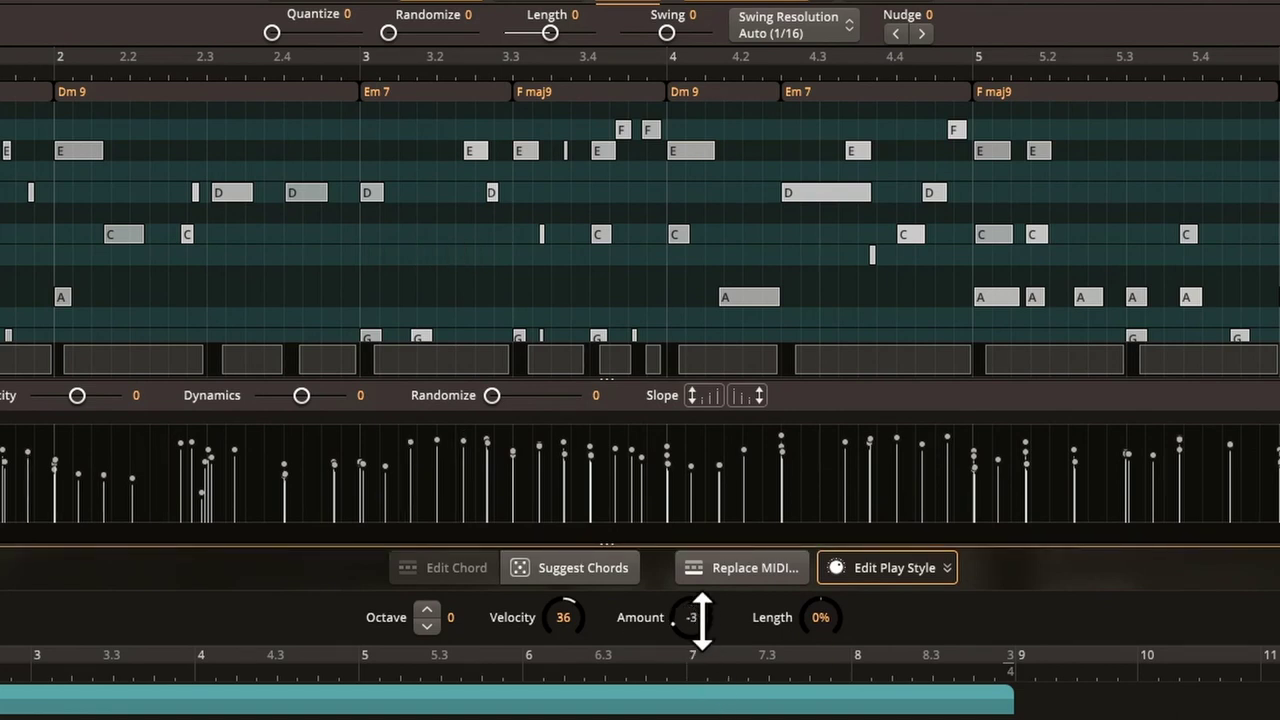
left_click_drag(701, 617, 706, 698)
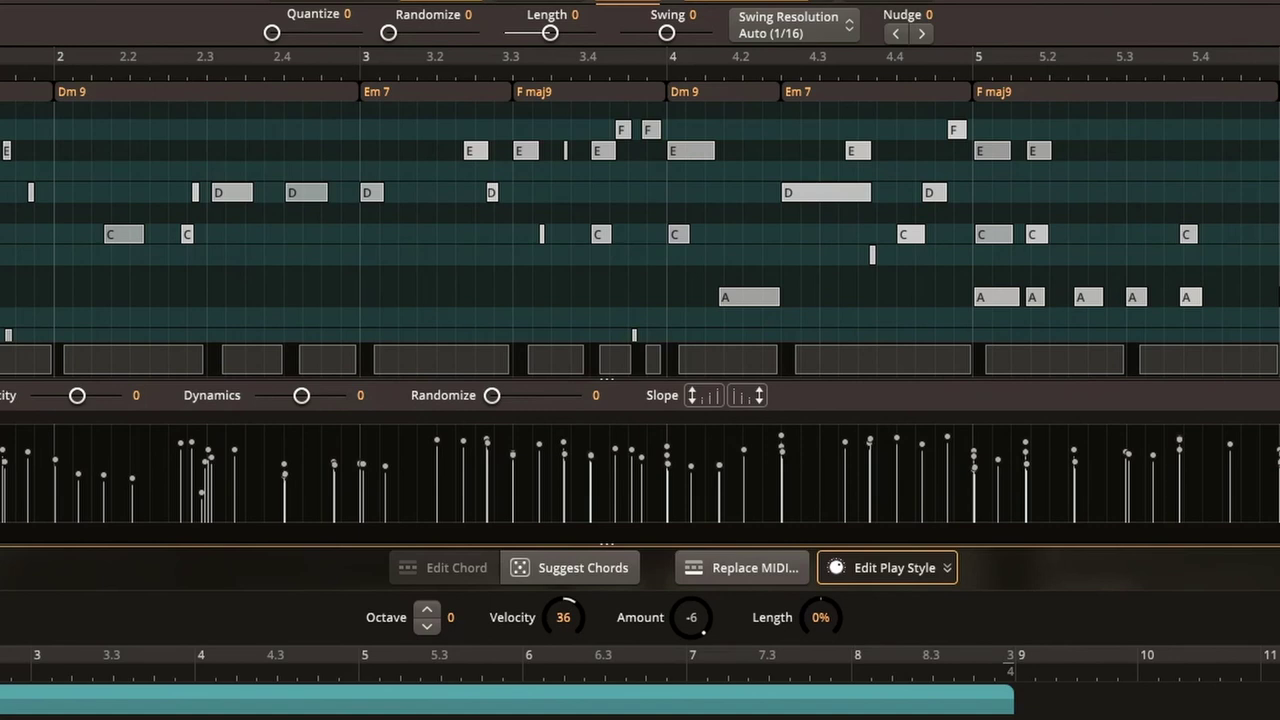
key("space")
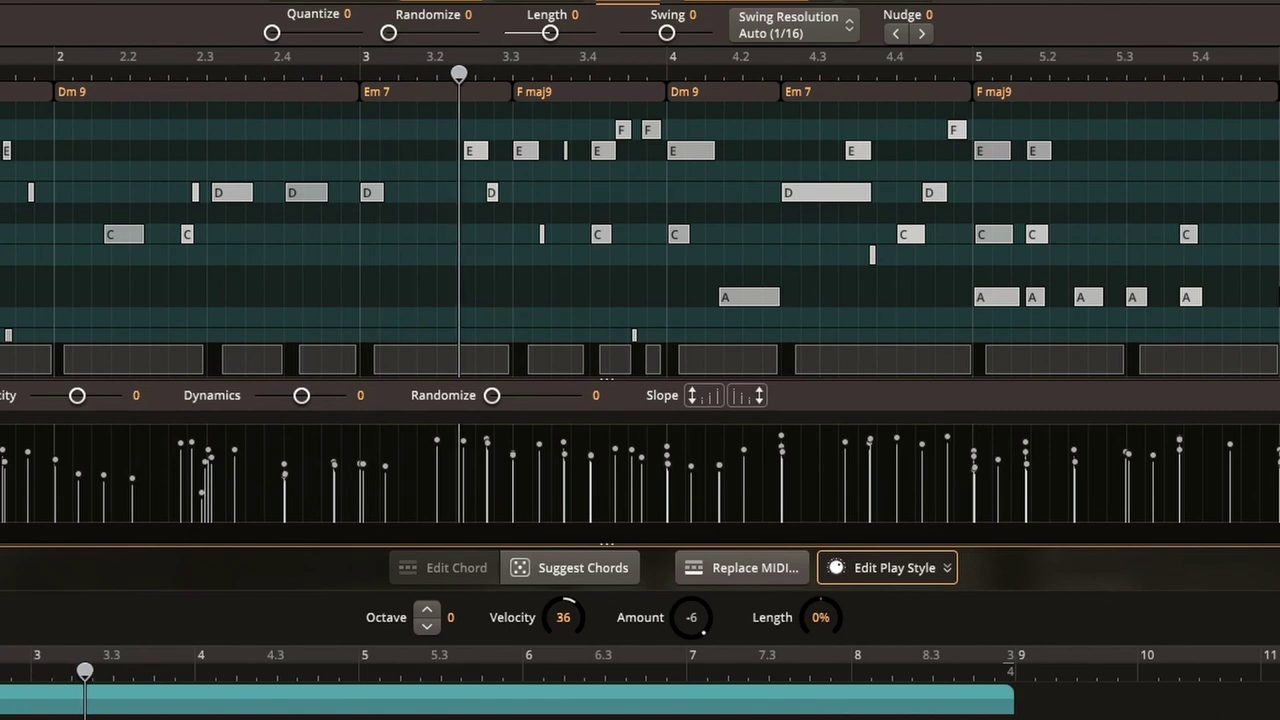
key("space")
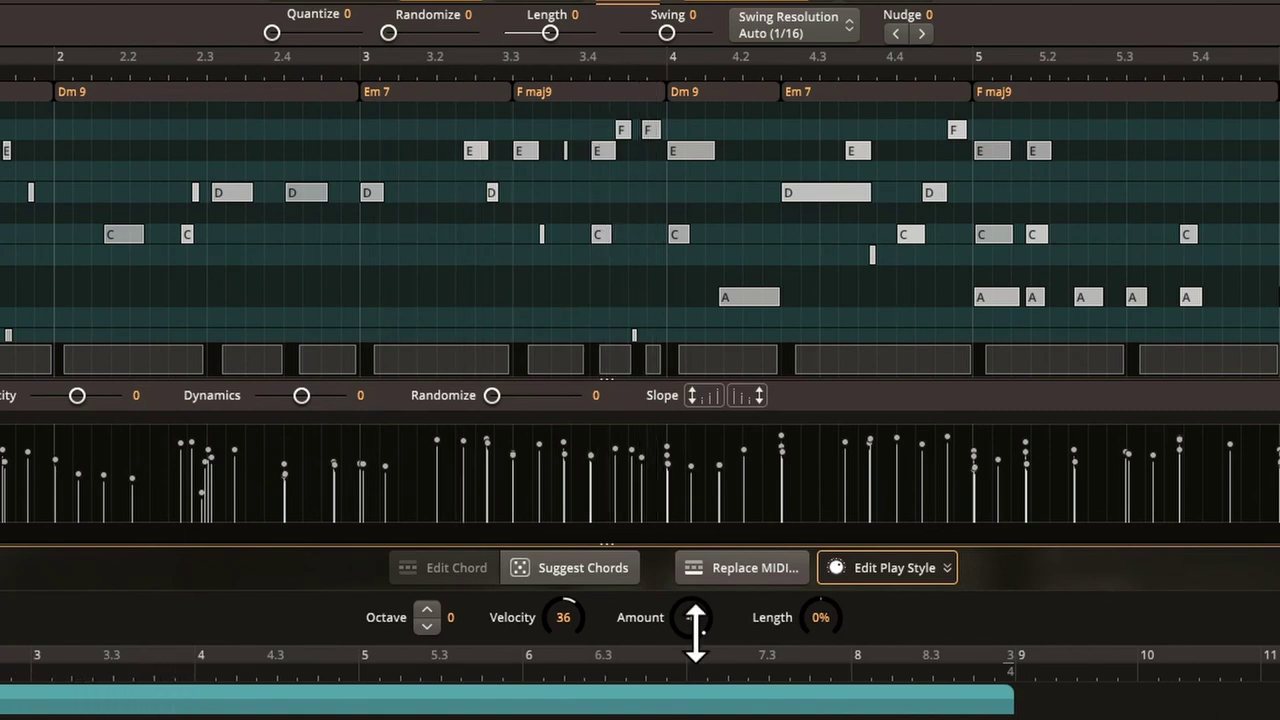
Step: Raise the play style Amount to +3 to add notes to the verse
left_click_drag(691, 651, 760, 460)
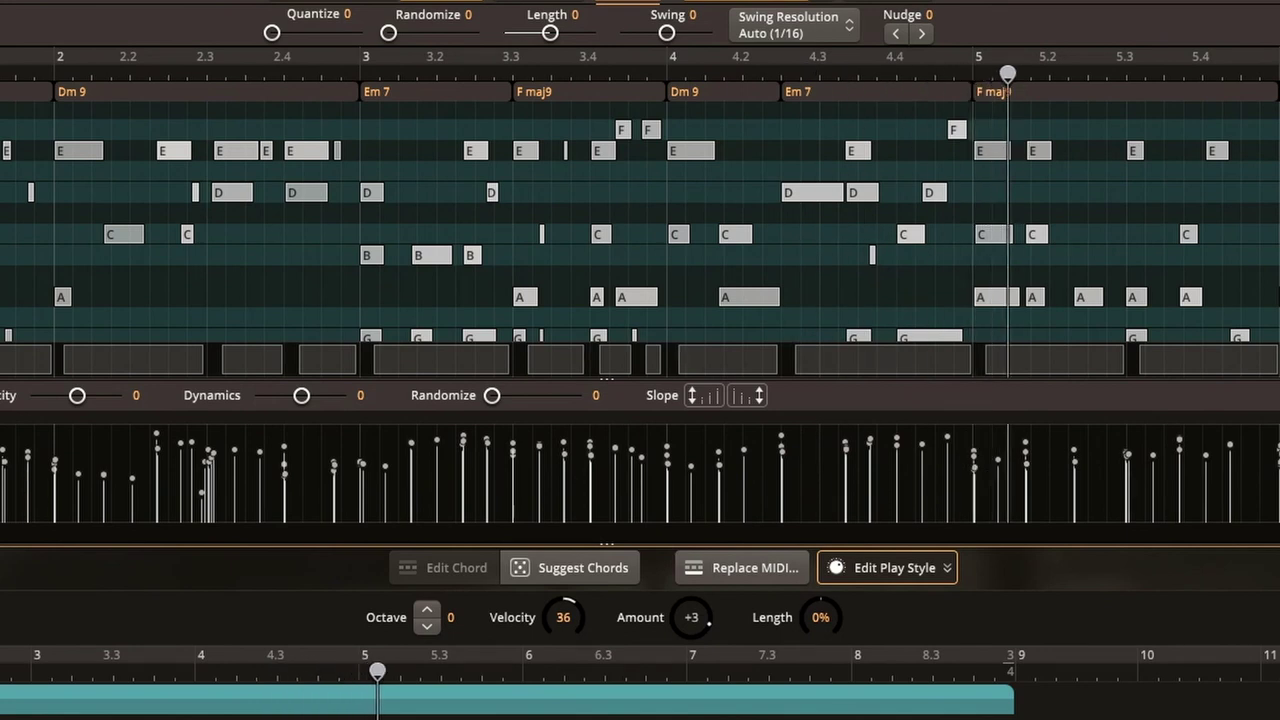
Step: Stop the playback and lower the play style Amount to +1
key("space")
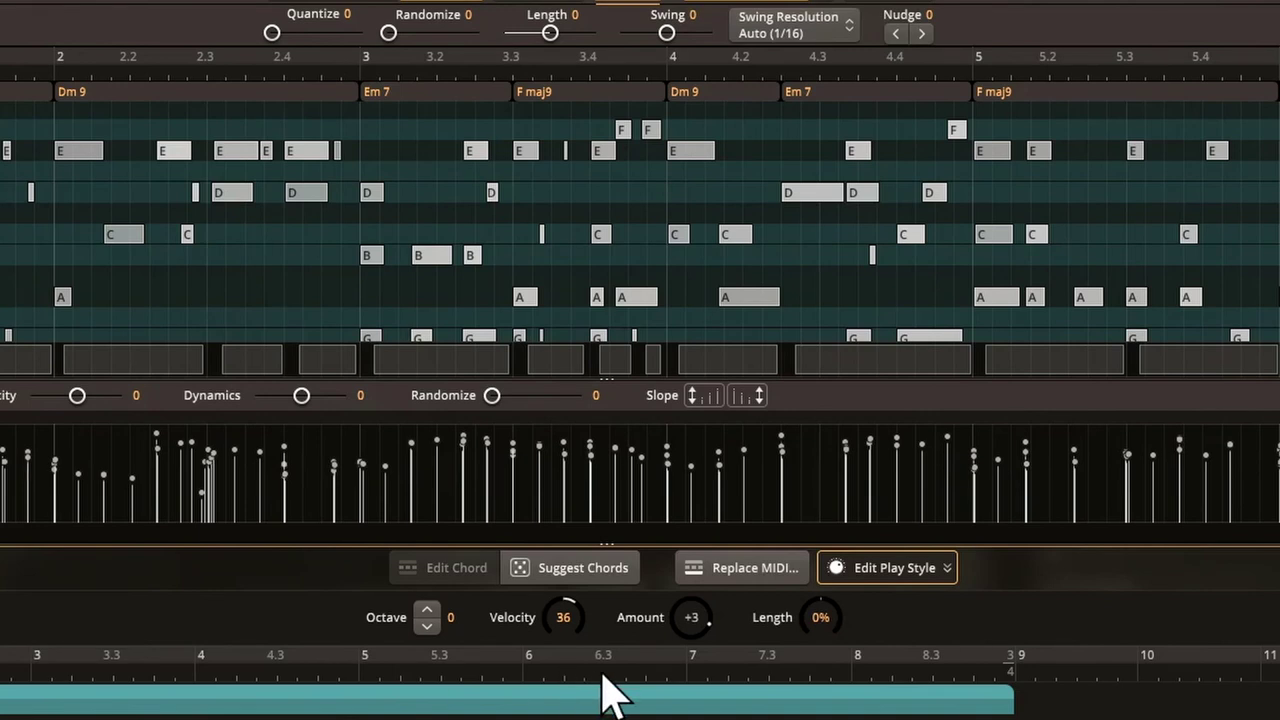
left_click_drag(674, 633, 683, 683)
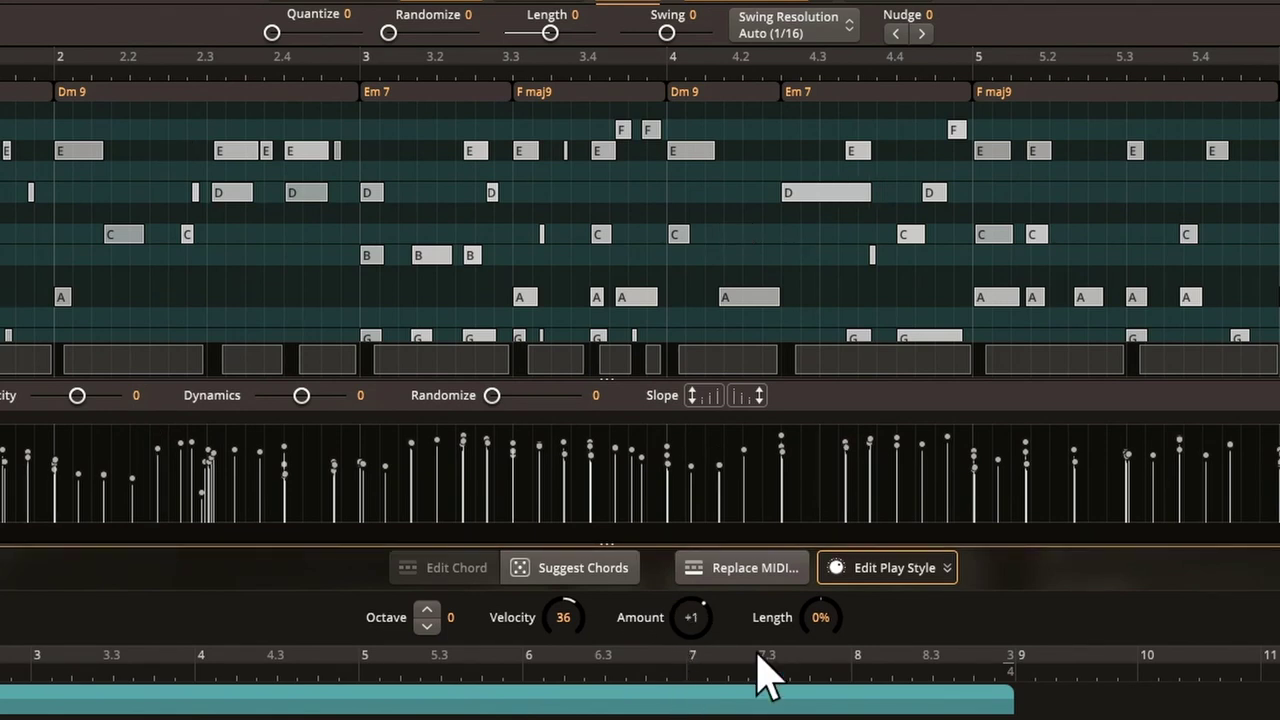
Step: Shorten the play style Length to -69% and audition the shortened notes
left_click_drag(820, 625, 806, 673)
left_click_drag(805, 679, 803, 689)
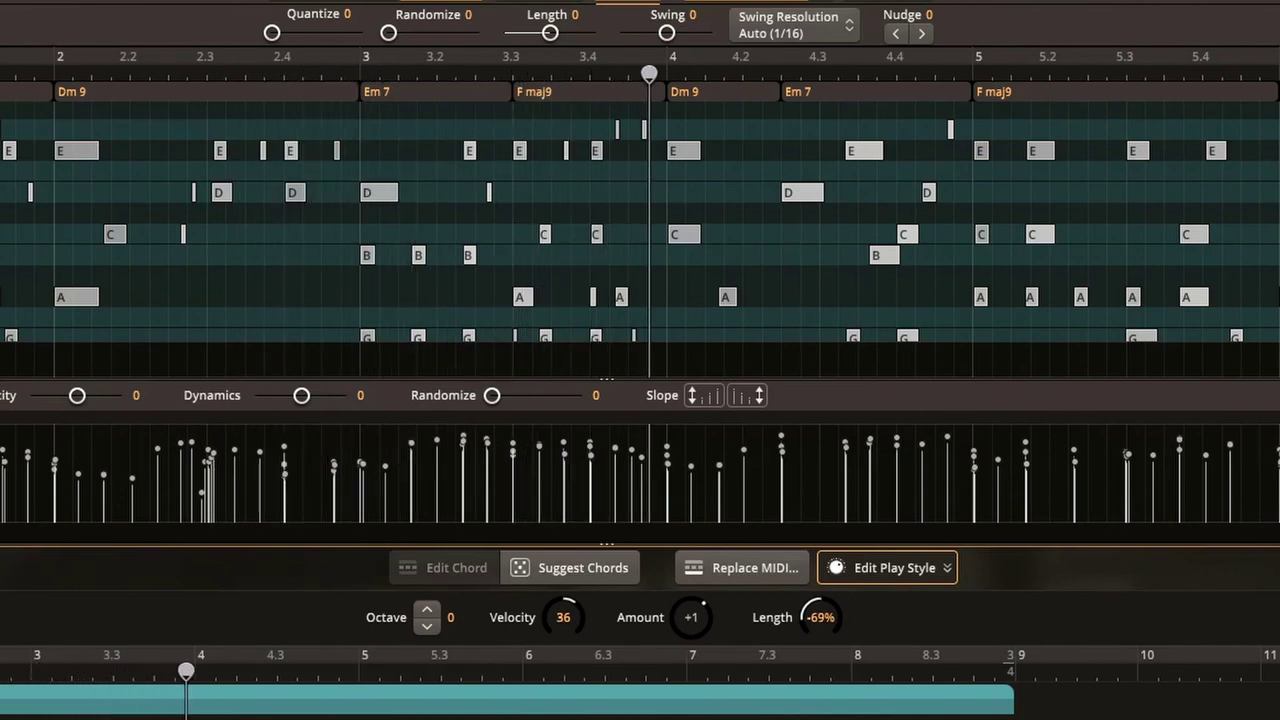
key("space")
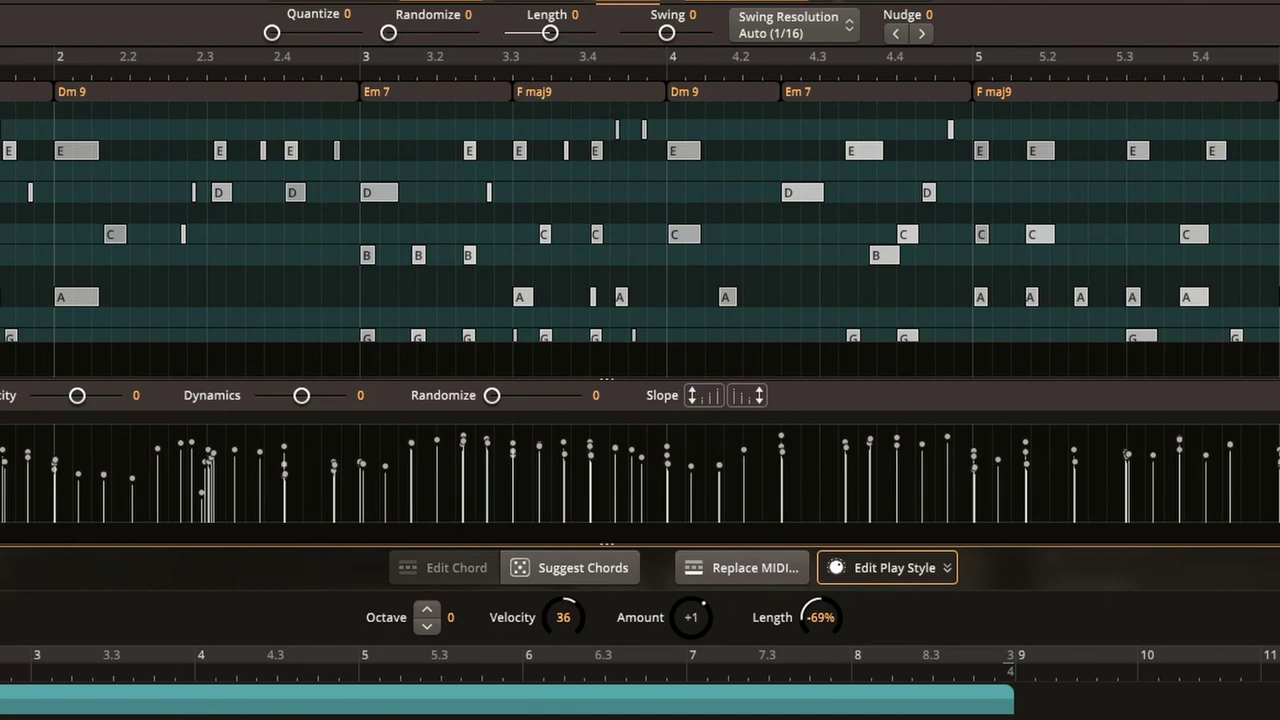
Step: Raise the play style Length to 35% and audition the lengthened notes
left_click_drag(820, 626, 823, 580)
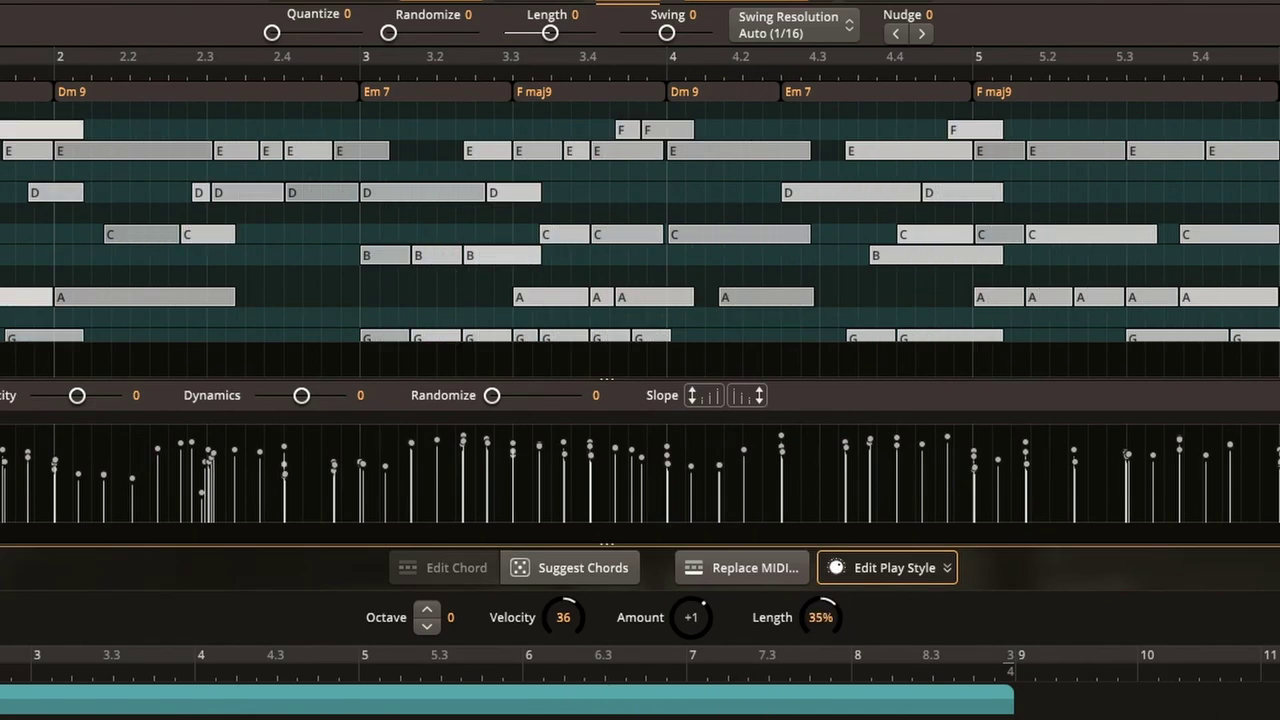
key("space")
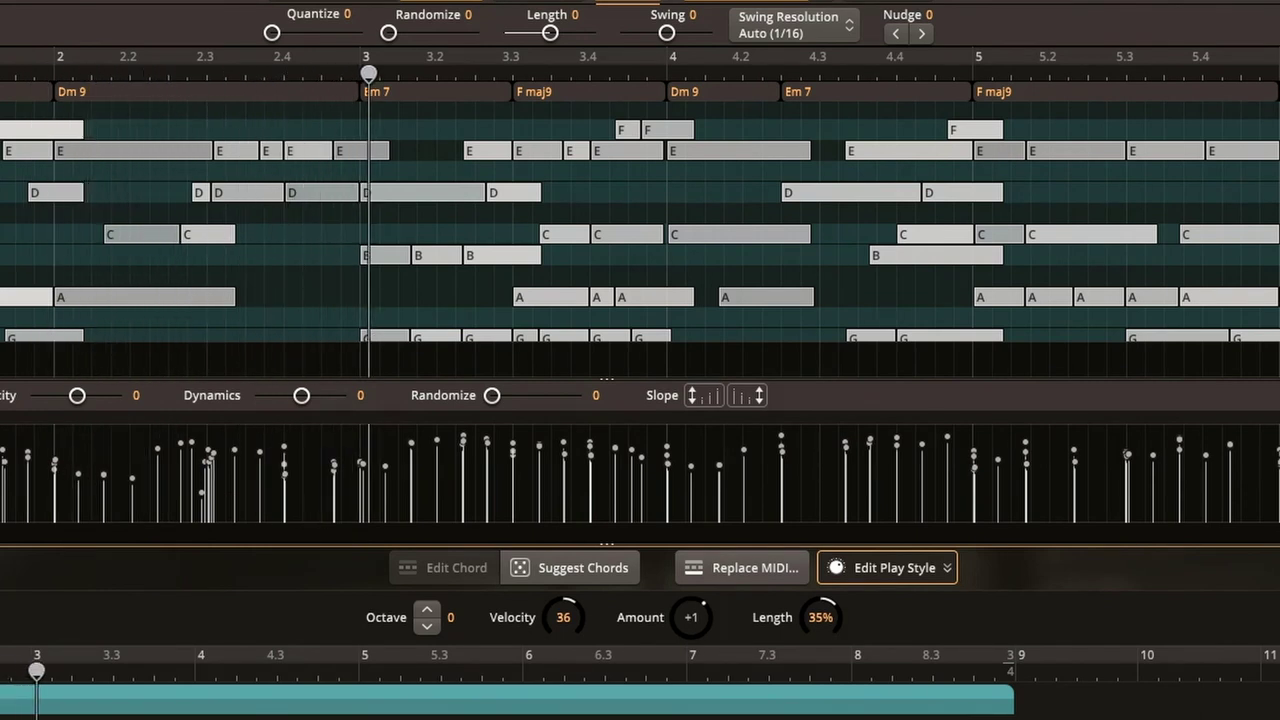
key("space")
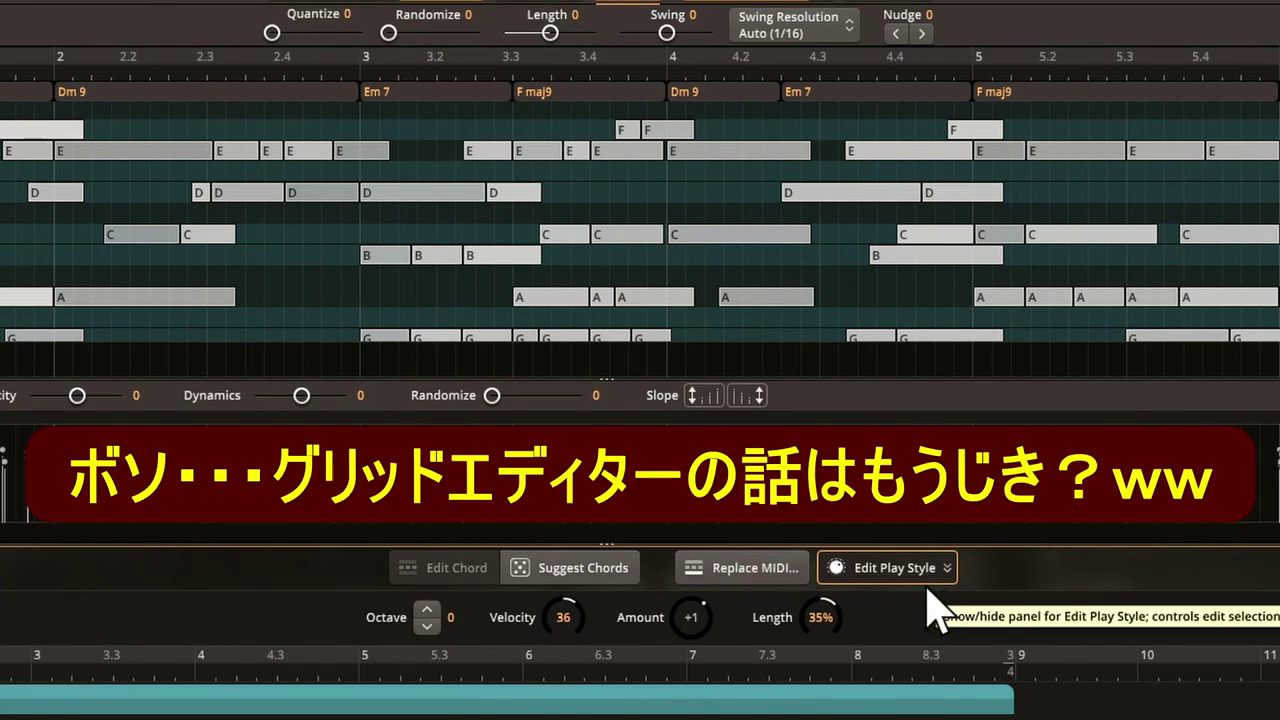
Step: Reset the play style Length, Amount and Velocity to their default values
left_click_drag(831, 648, 831, 671)
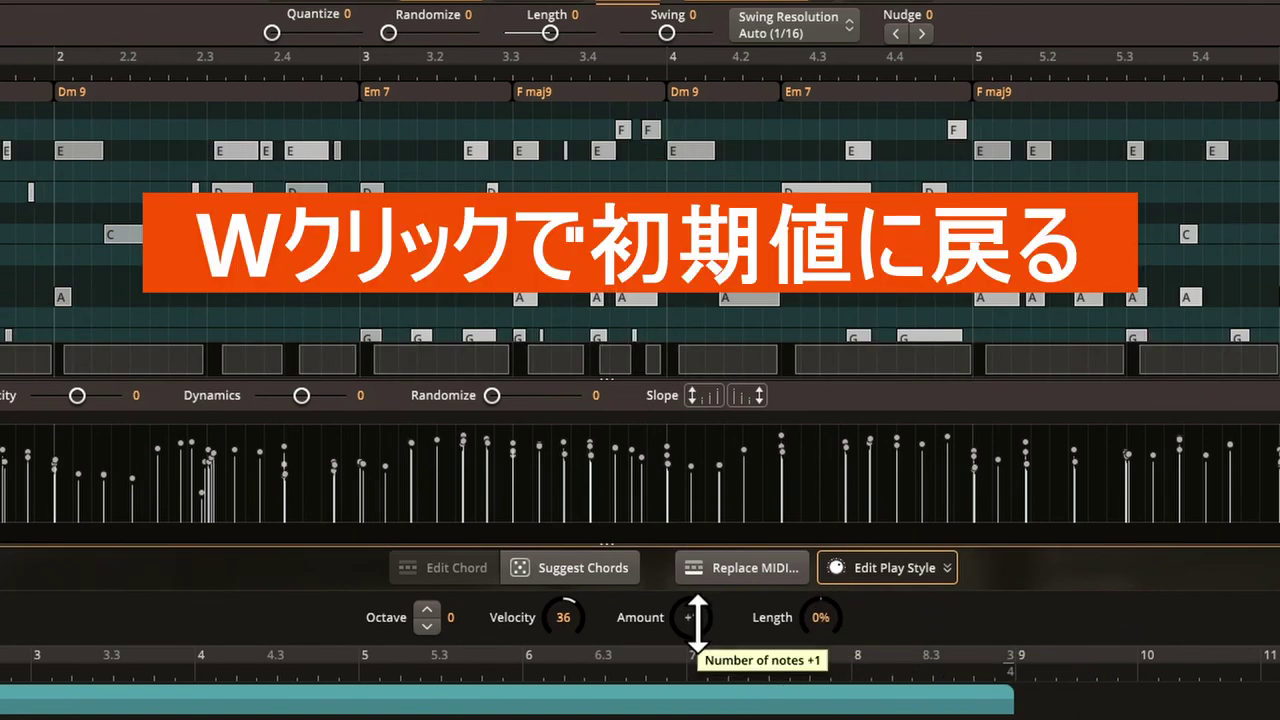
double_click(697, 617)
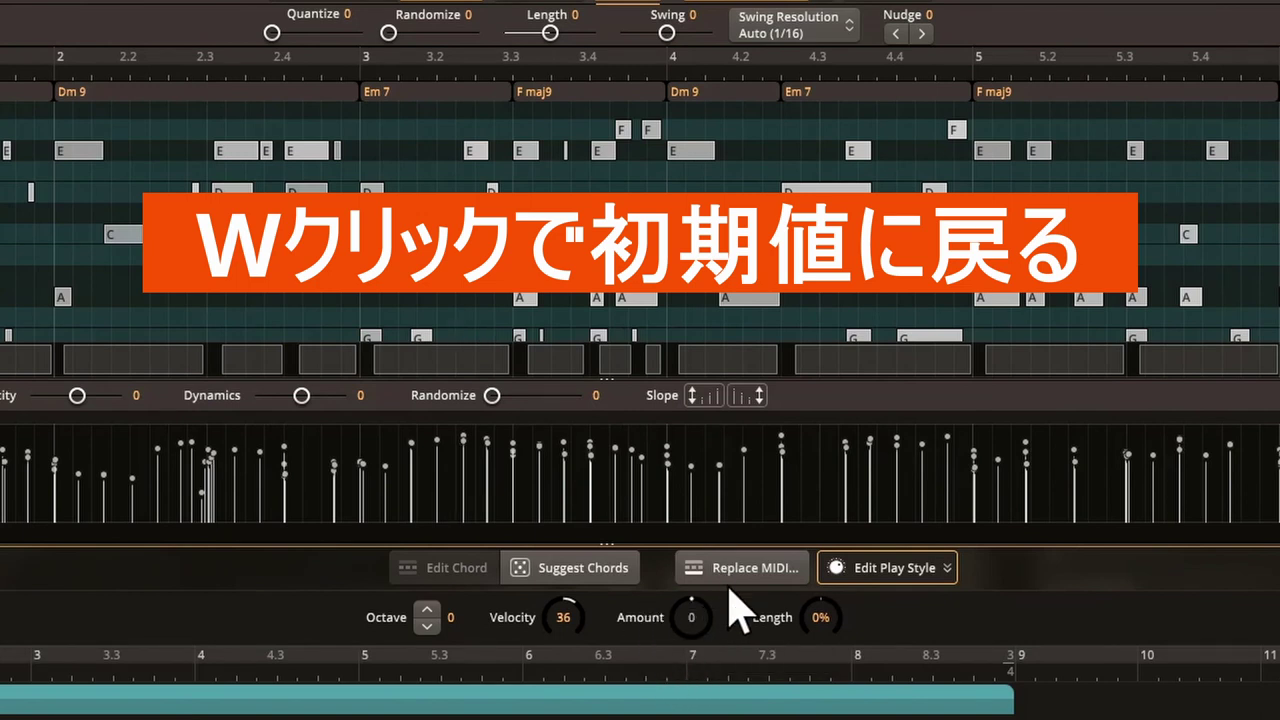
double_click(562, 620)
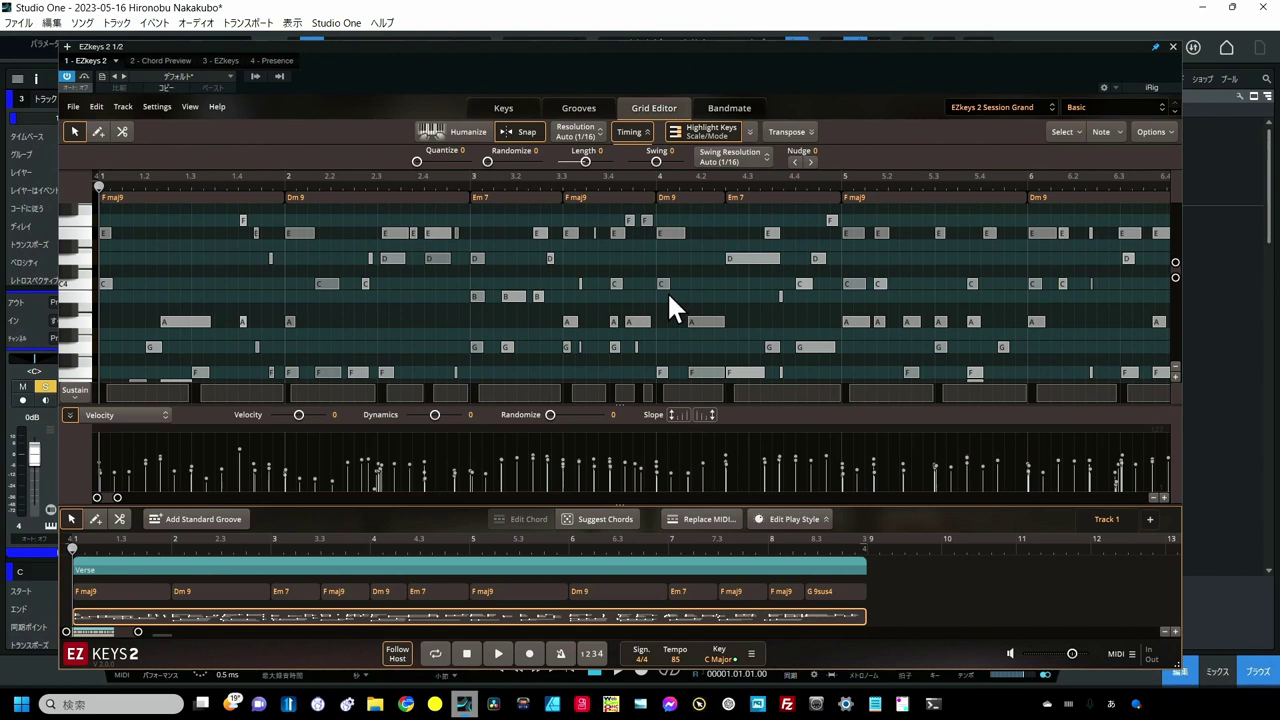
Step: Select the upper notes under the Em 7 chord at bar 3 and set their timing Length to 5
scroll(666, 291, "up", 2)
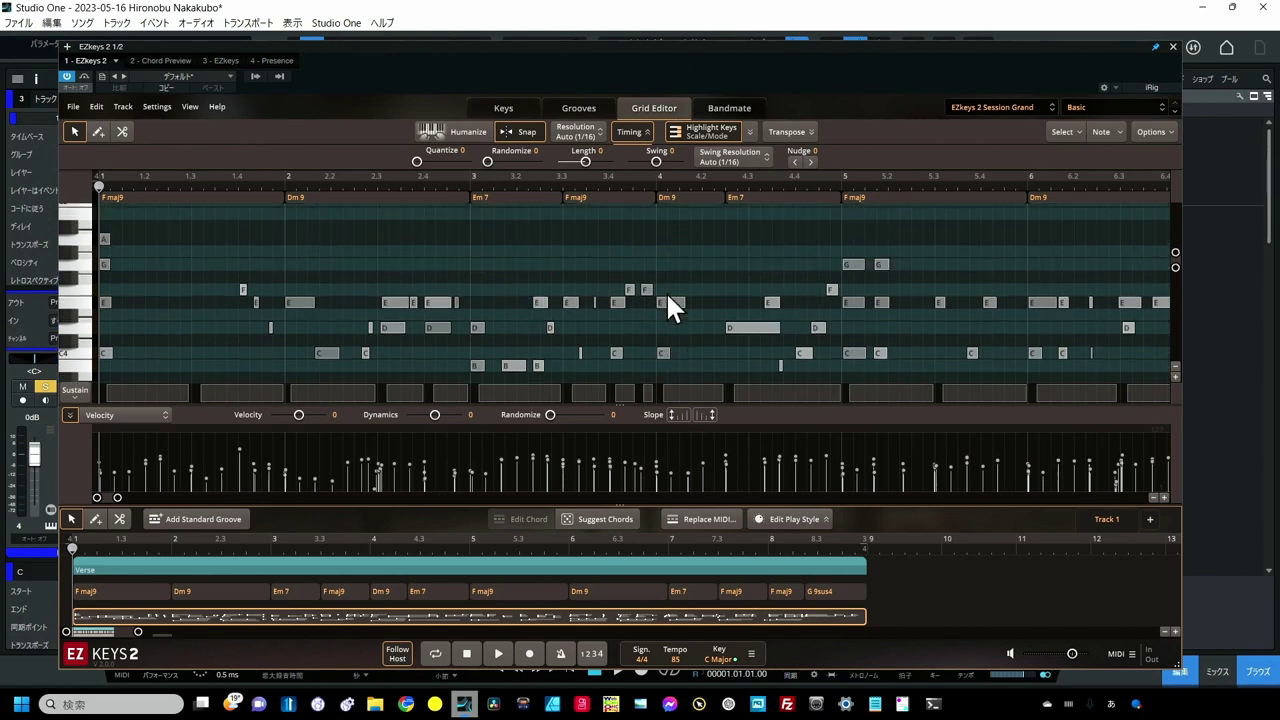
scroll(666, 291, "down", 2)
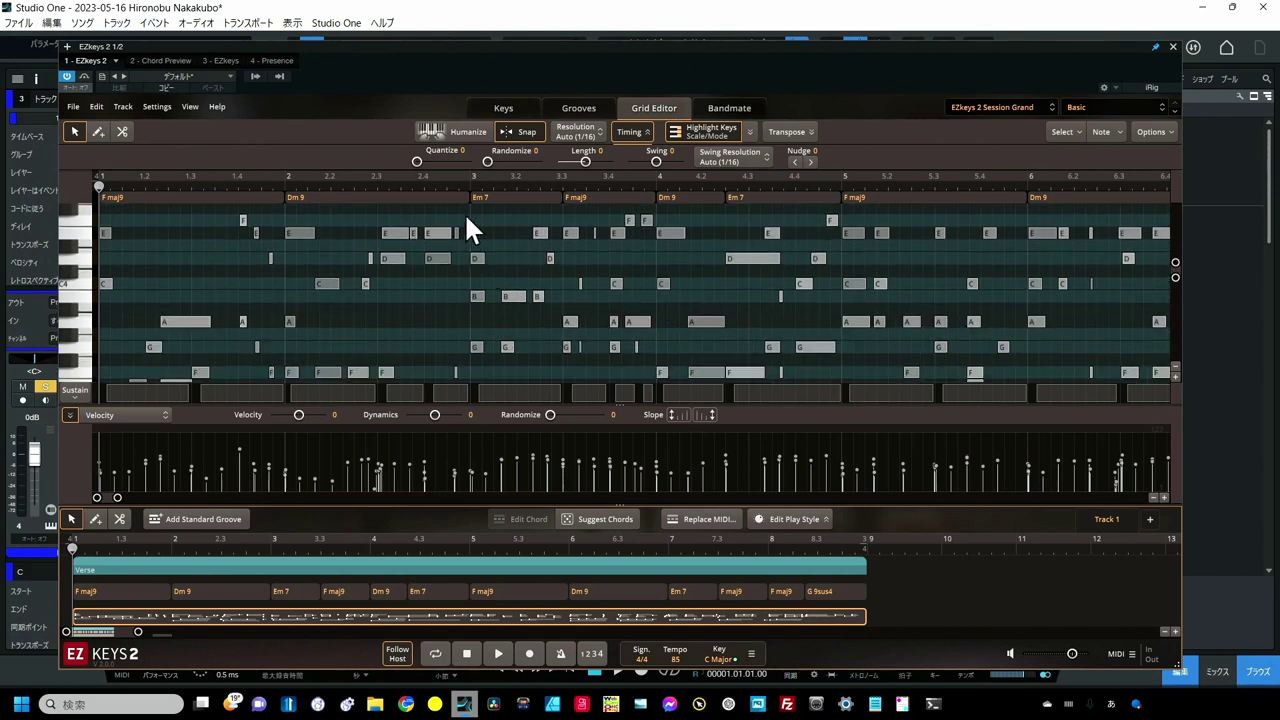
left_click_drag(466, 212, 556, 355)
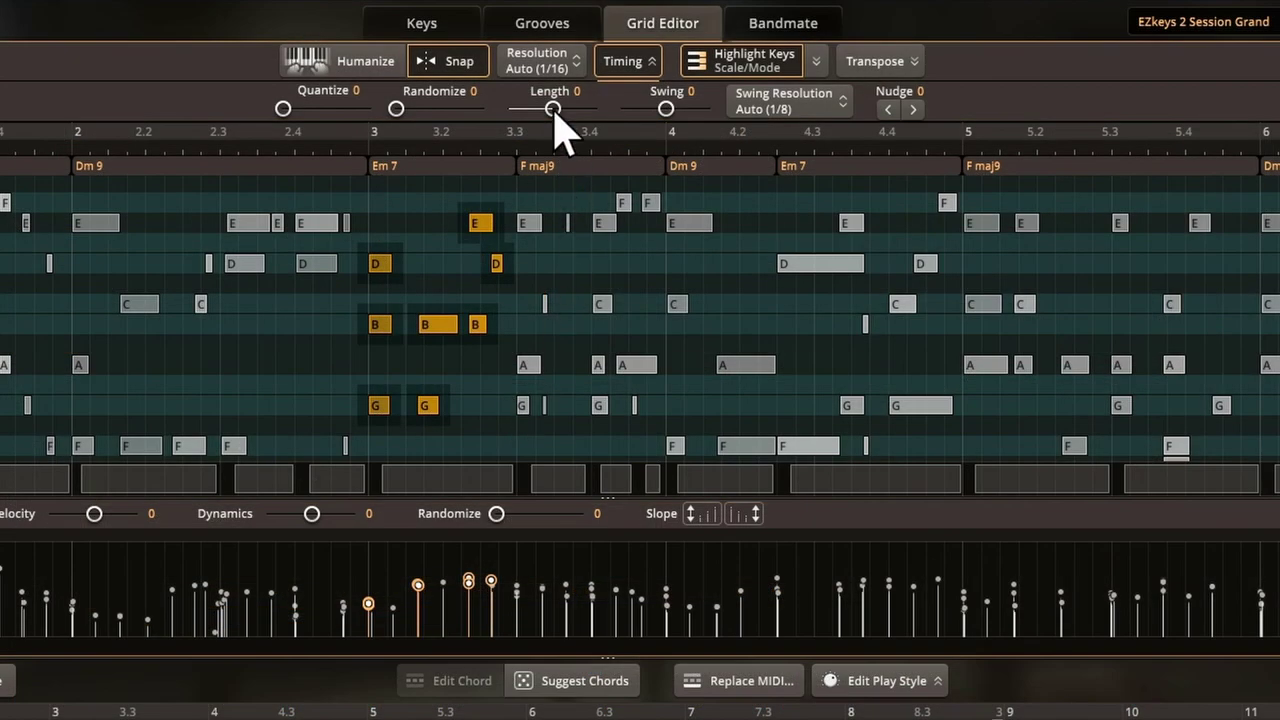
left_click_drag(553, 108, 557, 110)
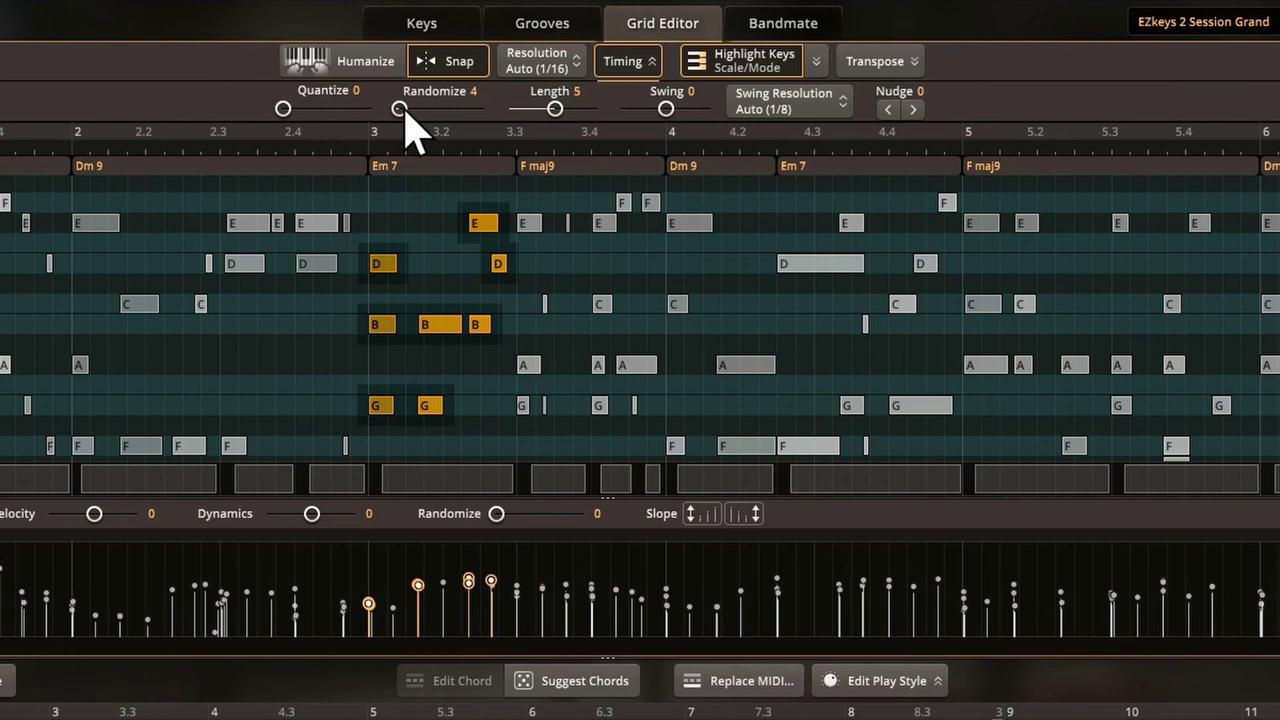
Step: Set the timing Randomize to 48 and Quantize to 100 for the selected Em 7 notes
left_click_drag(399, 109, 440, 110)
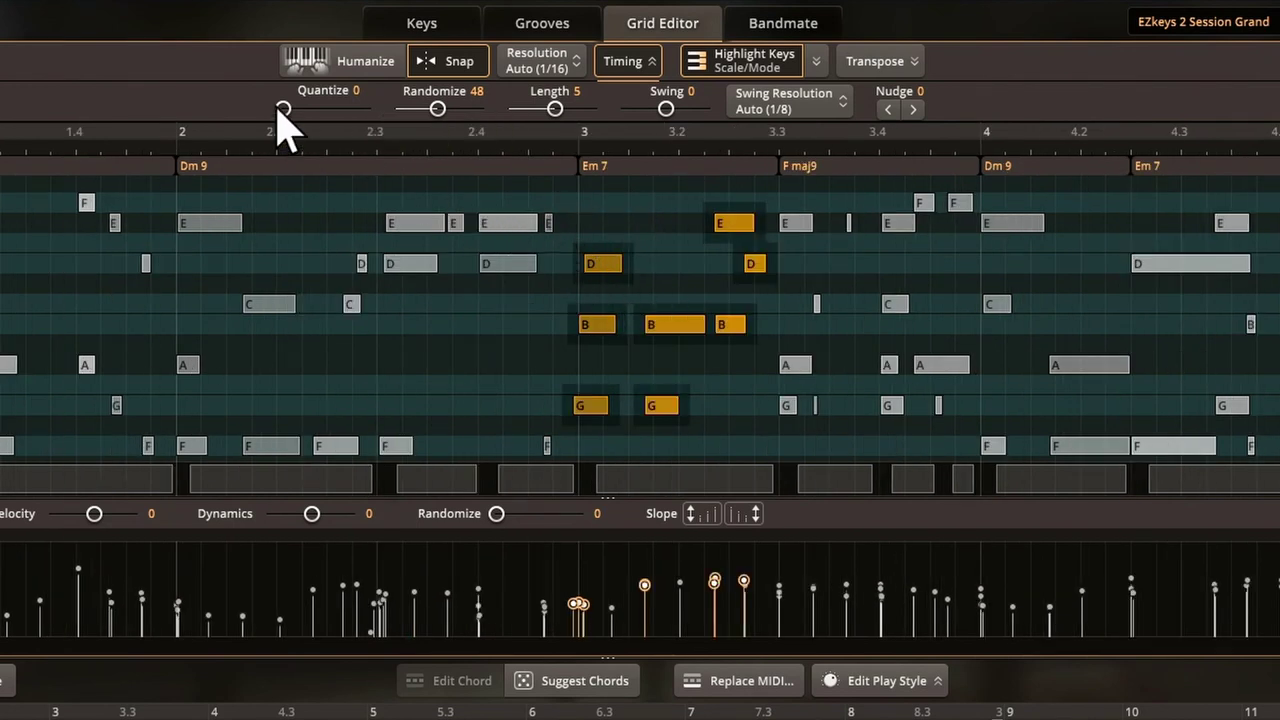
mouse_move(280, 110)
left_mouse_down()
mouse_move(378, 115)
mouse_move(260, 106)
mouse_move(268, 98)
left_mouse_up()
left_click_drag(291, 105, 383, 105)
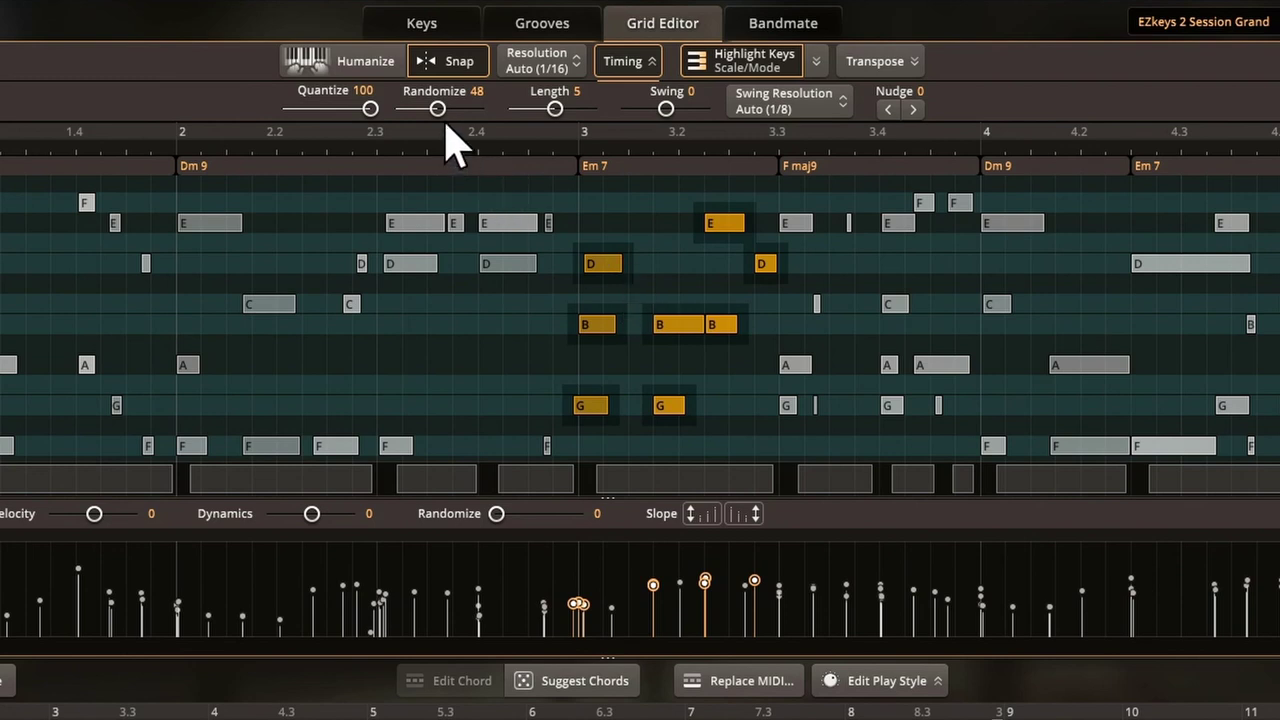
Step: Return the timing Randomize of the selected Em 7 notes to 0
left_click_drag(440, 112, 385, 131)
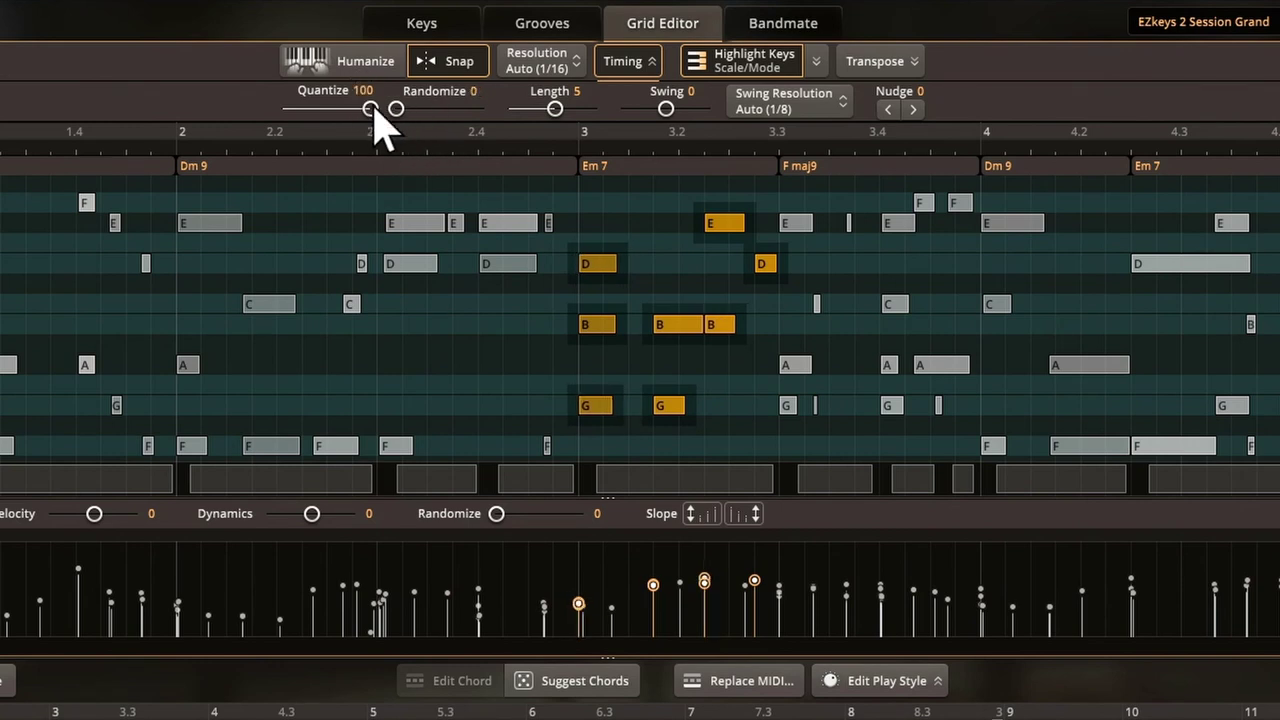
left_click_drag(387, 106, 413, 108)
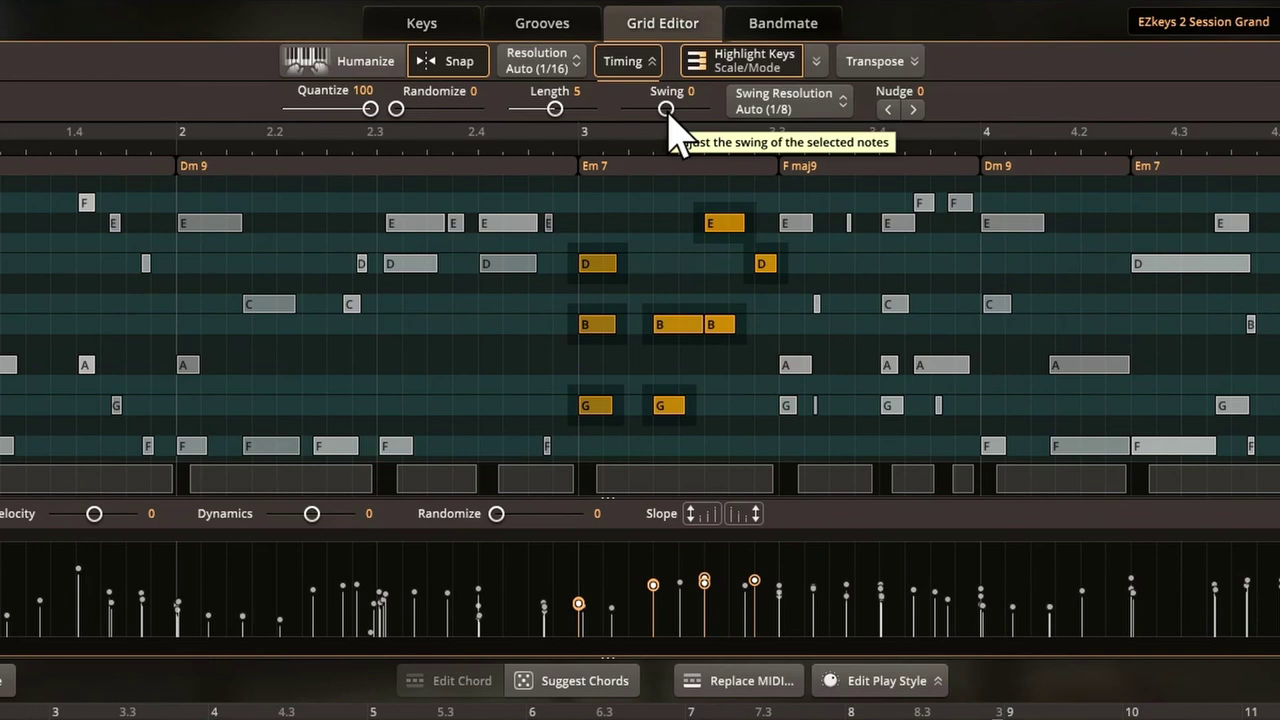
Step: Set the Swing Resolution to 1/8 and clear the note selection
left_click(798, 108)
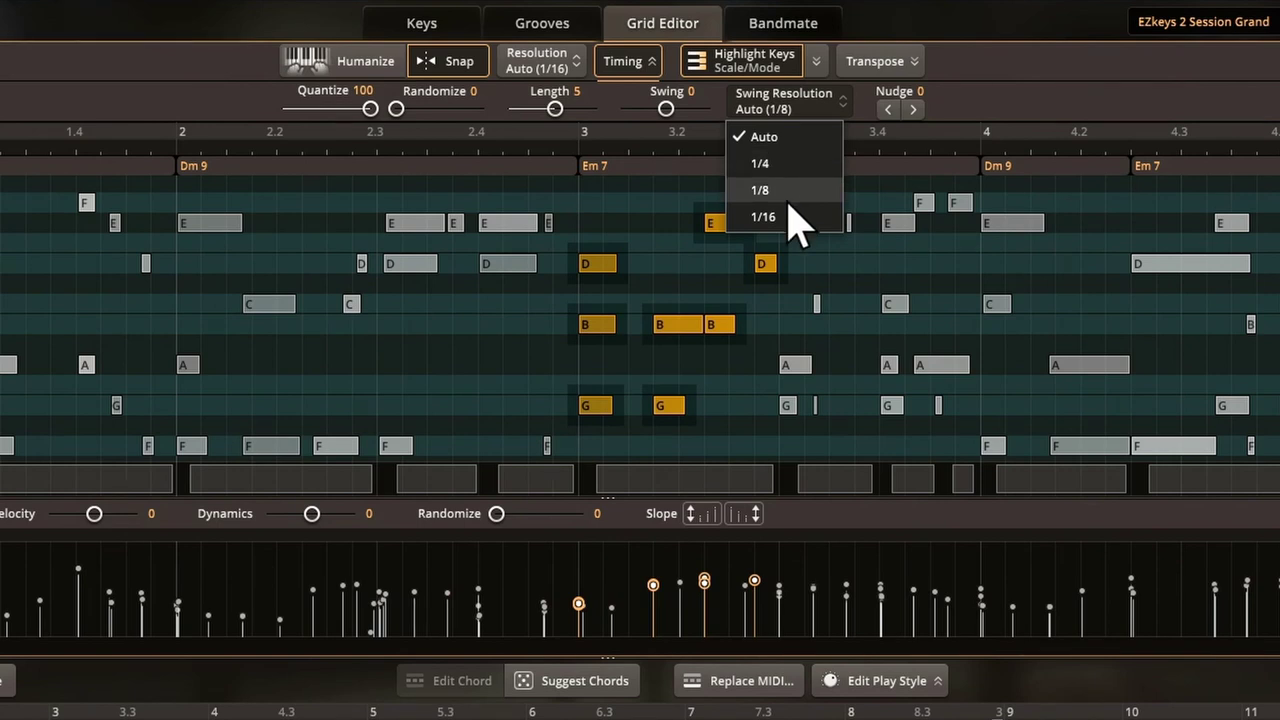
left_click(790, 195)
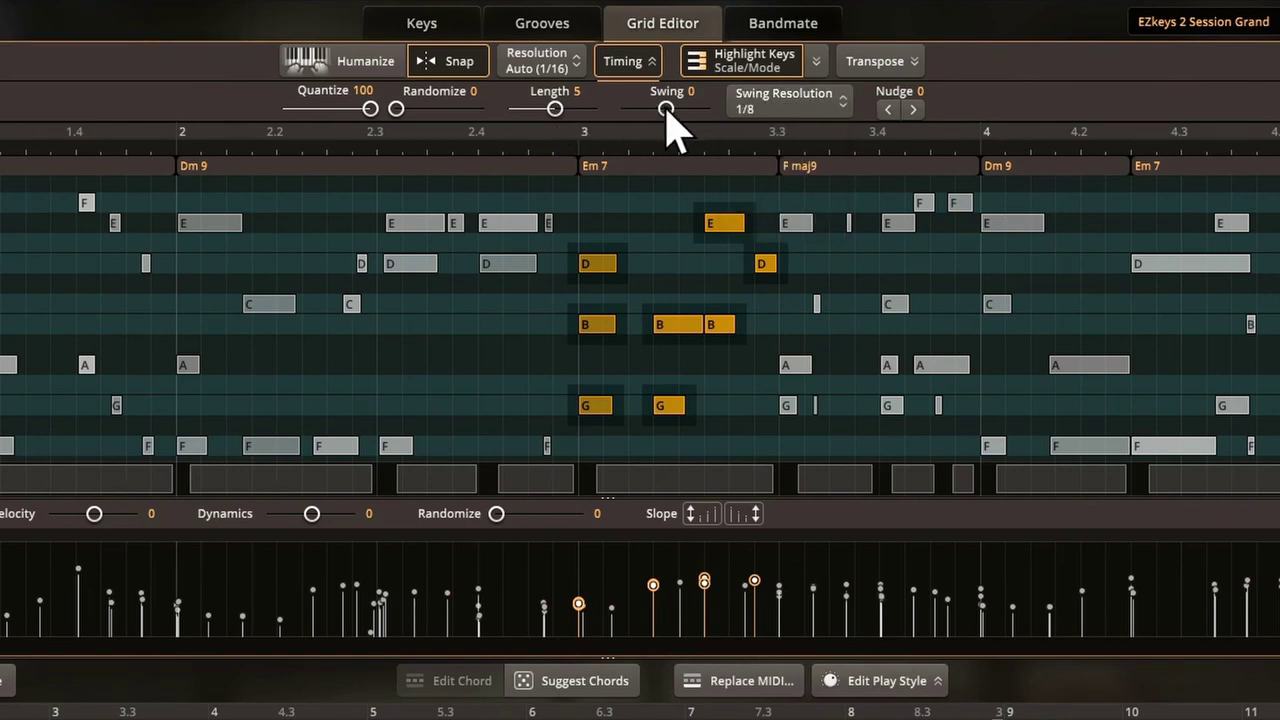
mouse_move(666, 108)
left_mouse_down()
mouse_move(725, 108)
mouse_move(660, 108)
left_mouse_up()
left_click(640, 210)
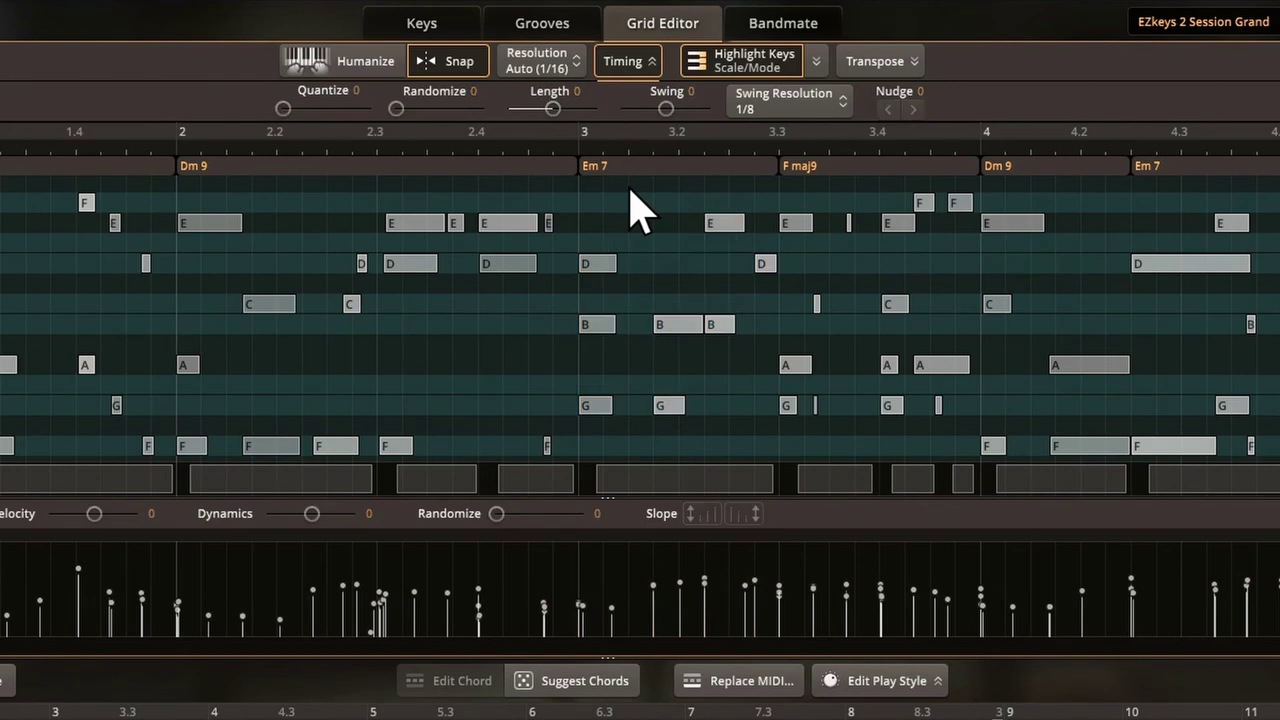
Step: Select all notes, set Swing and Quantize to 100, and audition the swung verse
key("ctrl+a")
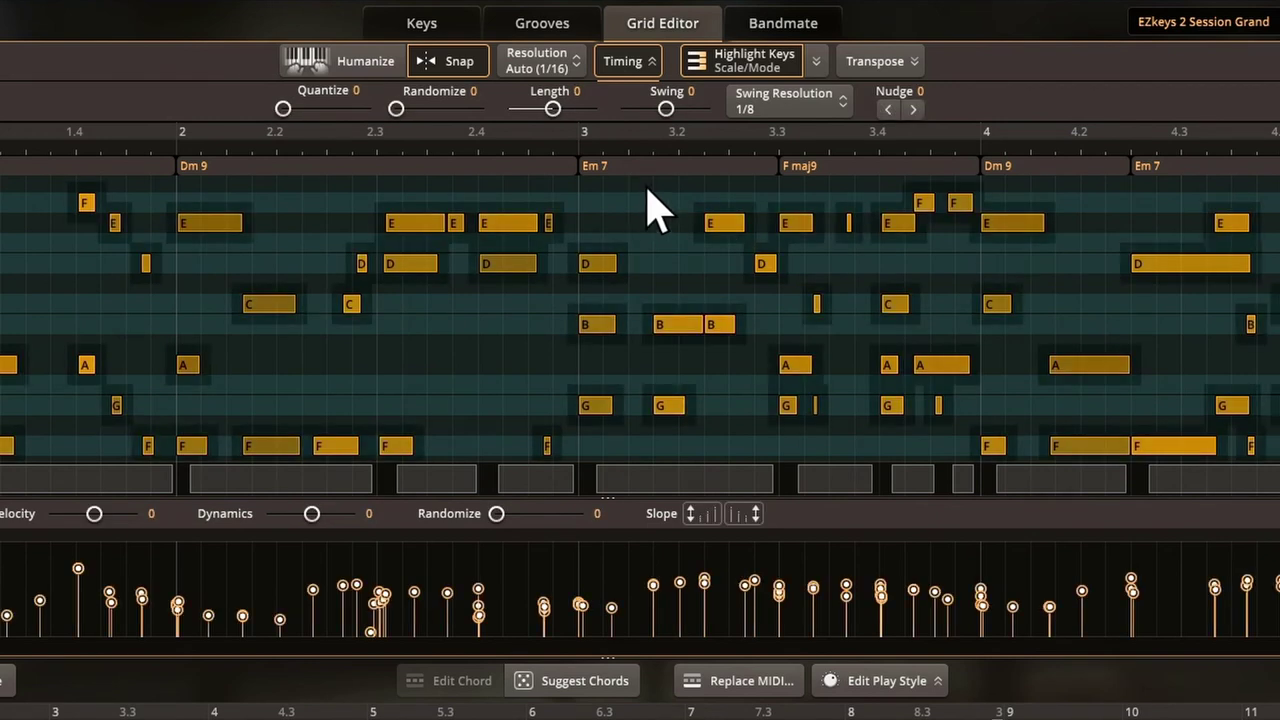
left_click_drag(667, 110, 758, 112)
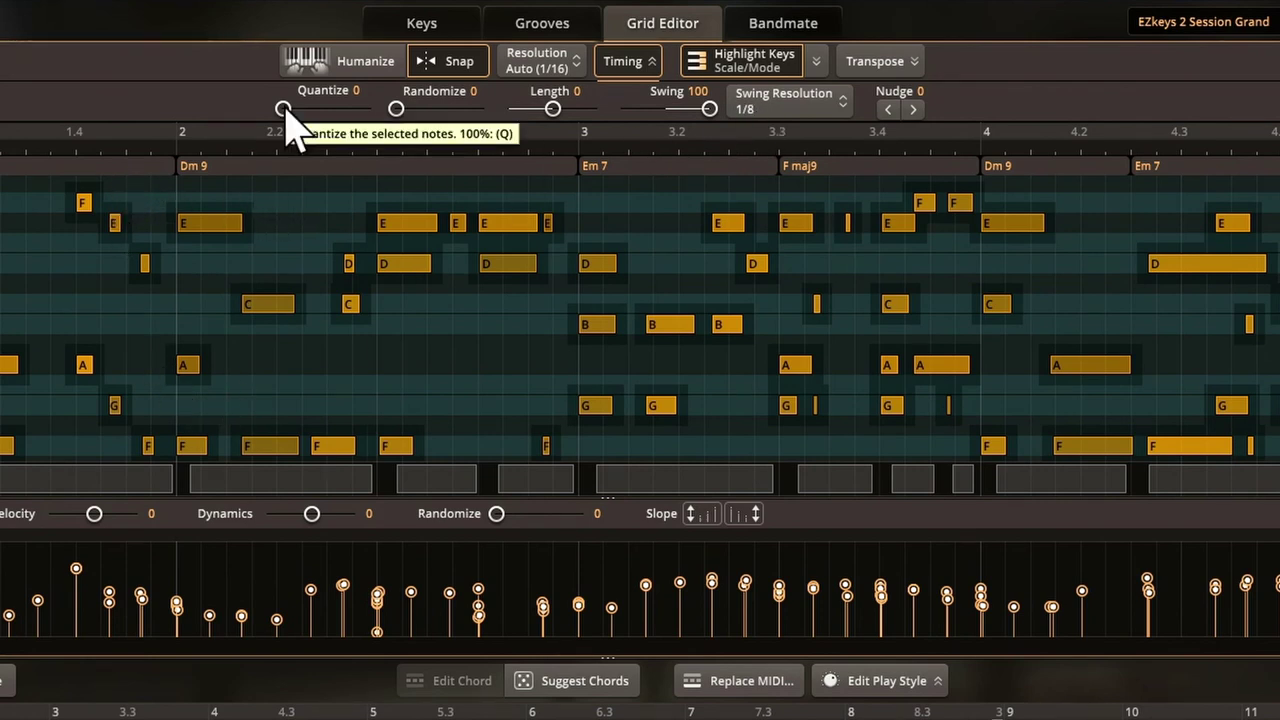
left_click_drag(287, 112, 397, 110)
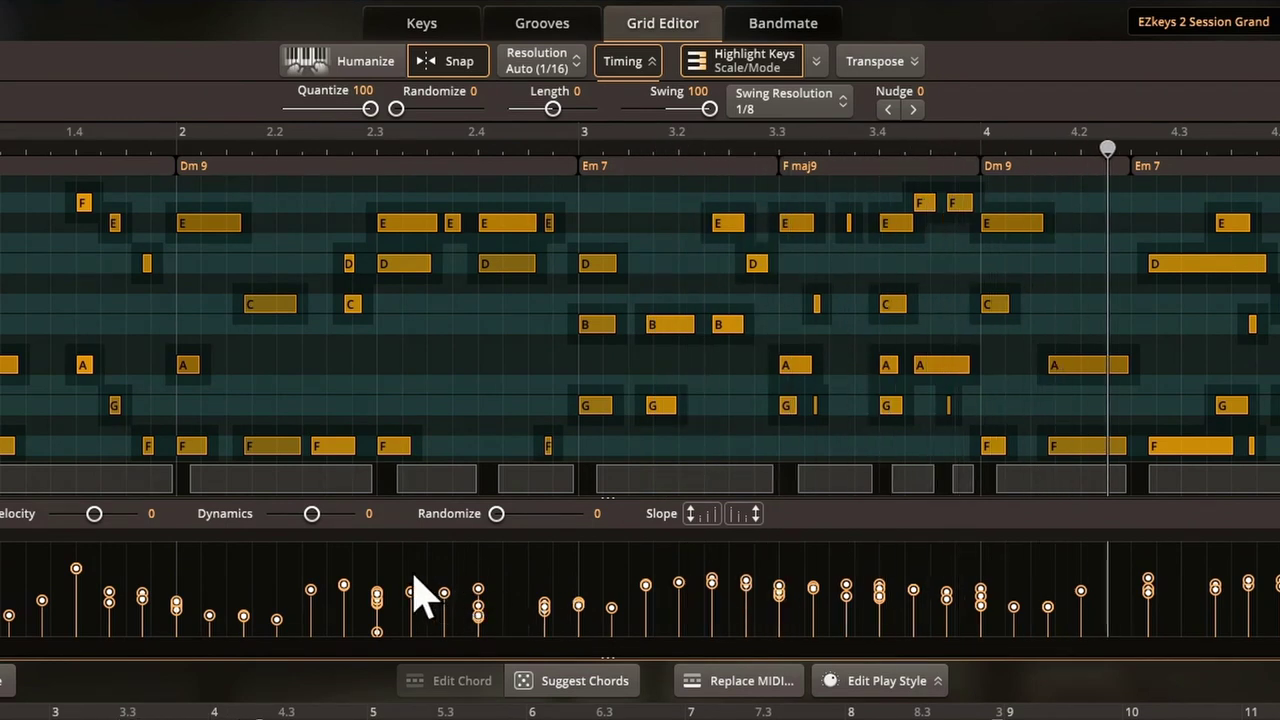
Step: Reset Swing and Quantize to 0 and deselect all notes
double_click(710, 110)
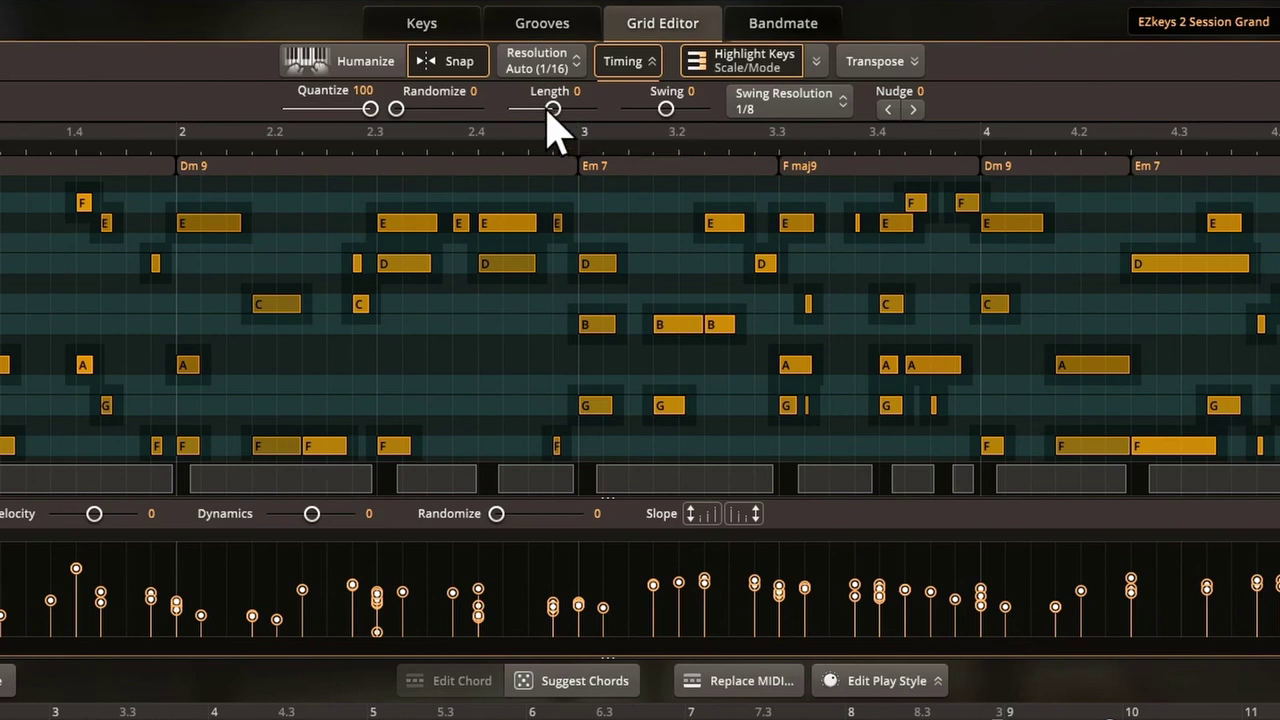
double_click(376, 124)
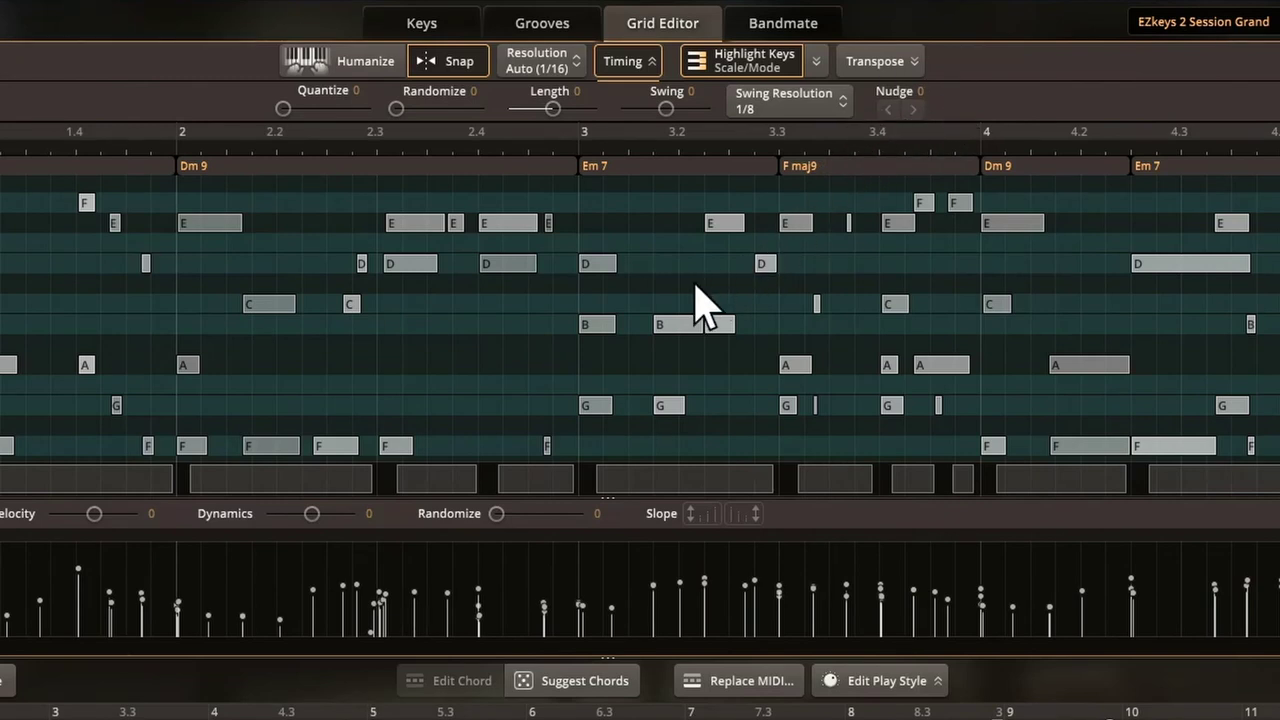
Step: Select the D note at the start of bar 3 and nudge it forward in time by 2
left_click(610, 266)
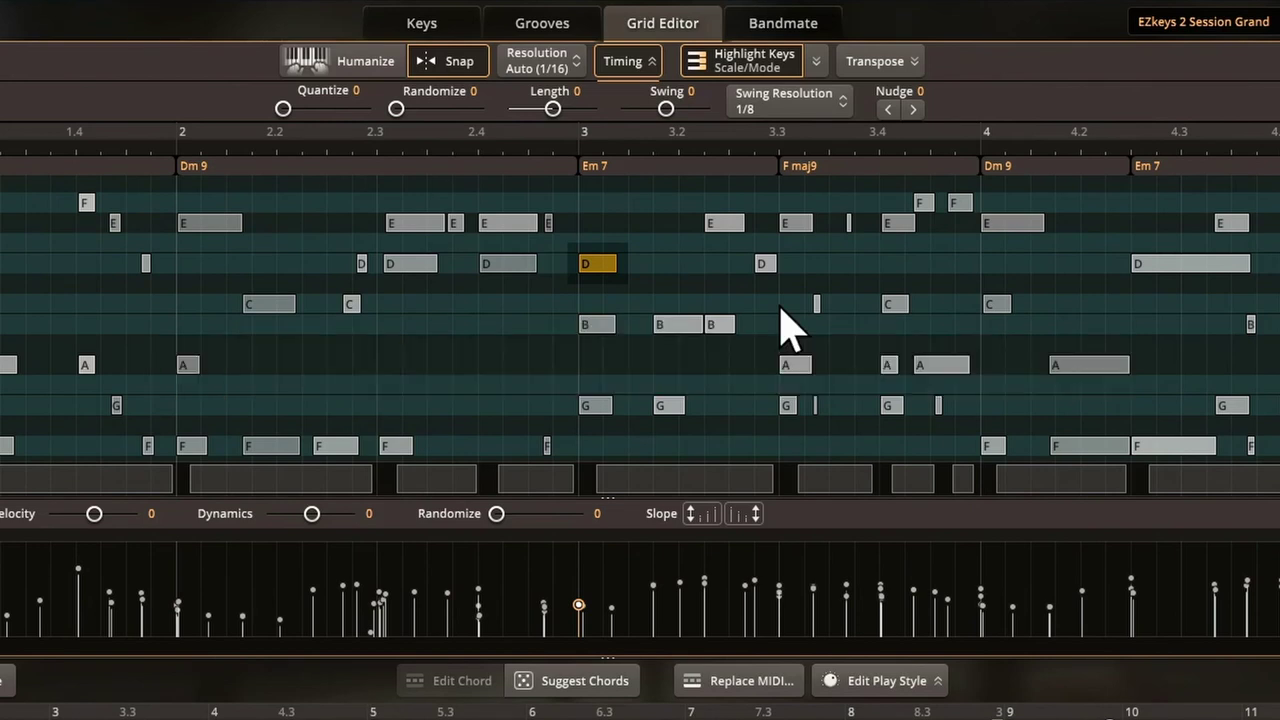
key("Right")
key("Right")
key("Right")
key("Right")
key("Right")
key("Right")
key("Right")
key("Right")
key("Right")
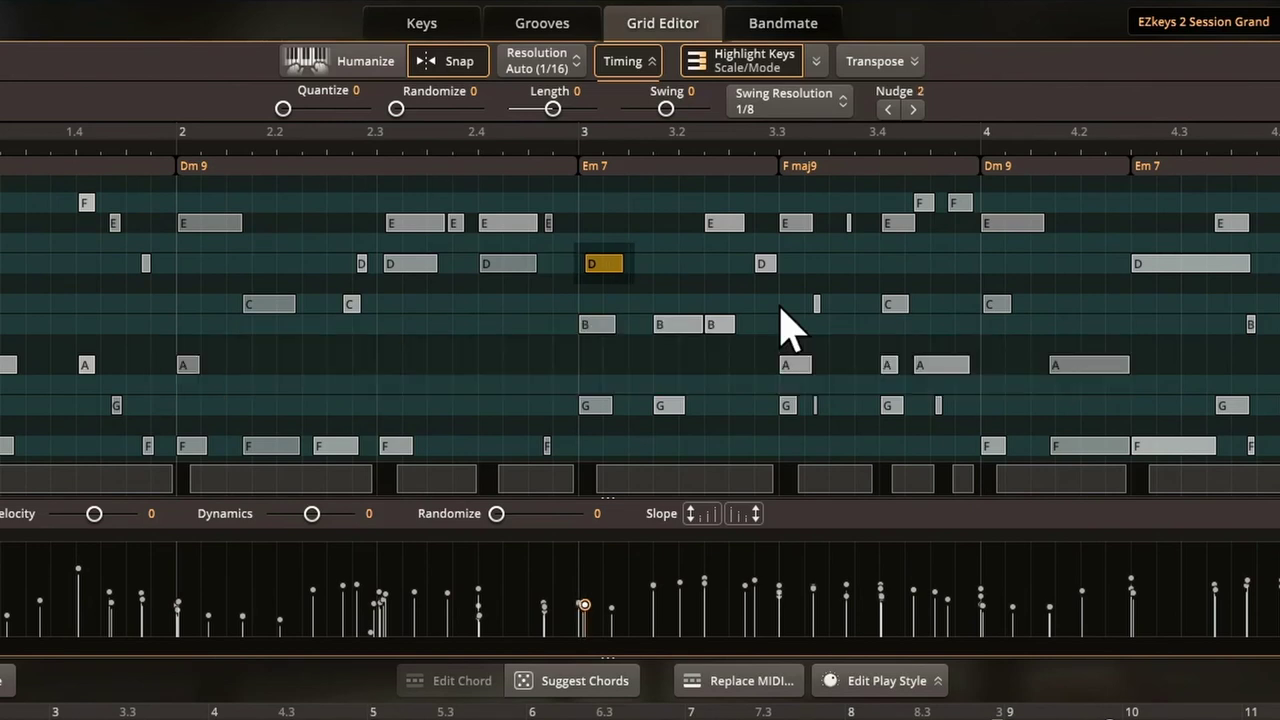
Step: Nudge the selected D note back to the start of bar 3
key("Left")
key("Left")
key("Left")
key("Left")
key("Left")
key("Left")
key("Left")
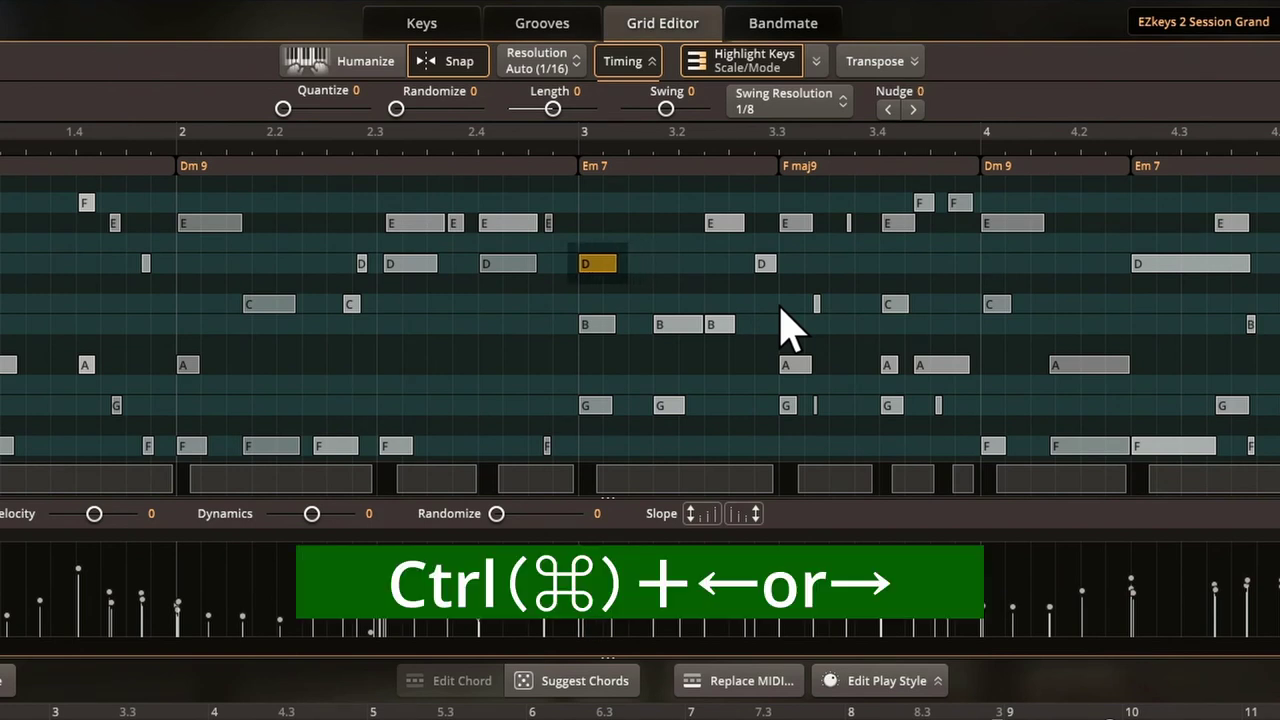
Step: Nudge the selected D note forward in time by 8
key("ctrl+Right")
key("ctrl+Right")
key("ctrl+Right")
key("ctrl+Right")
key("ctrl+Right")
key("ctrl+Right")
key("ctrl+Right")
key("ctrl+Right")
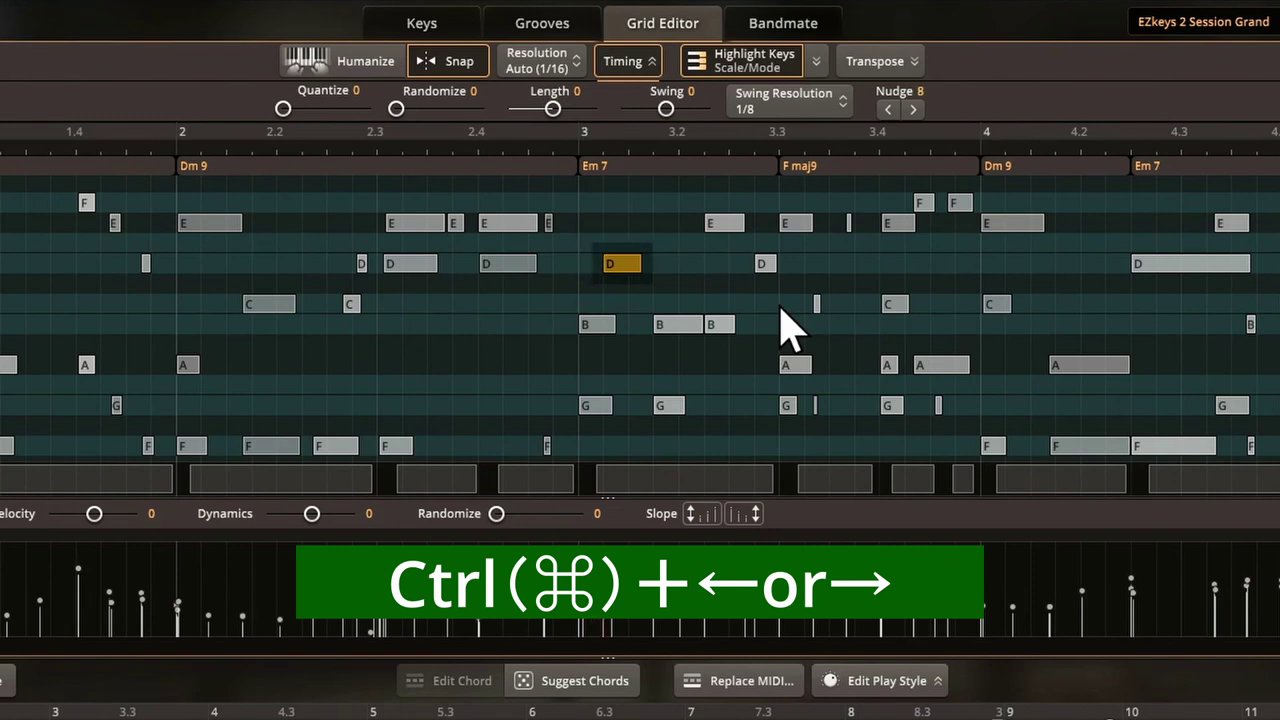
Step: Reverse the nudge so the D note sits at the bar 3 line with Nudge 0
key("ctrl+Left")
key("ctrl+Left")
key("ctrl+Left")
key("ctrl+Left")
key("ctrl+Left")
key("ctrl+Left")
key("ctrl+Left")
key("ctrl+Left")
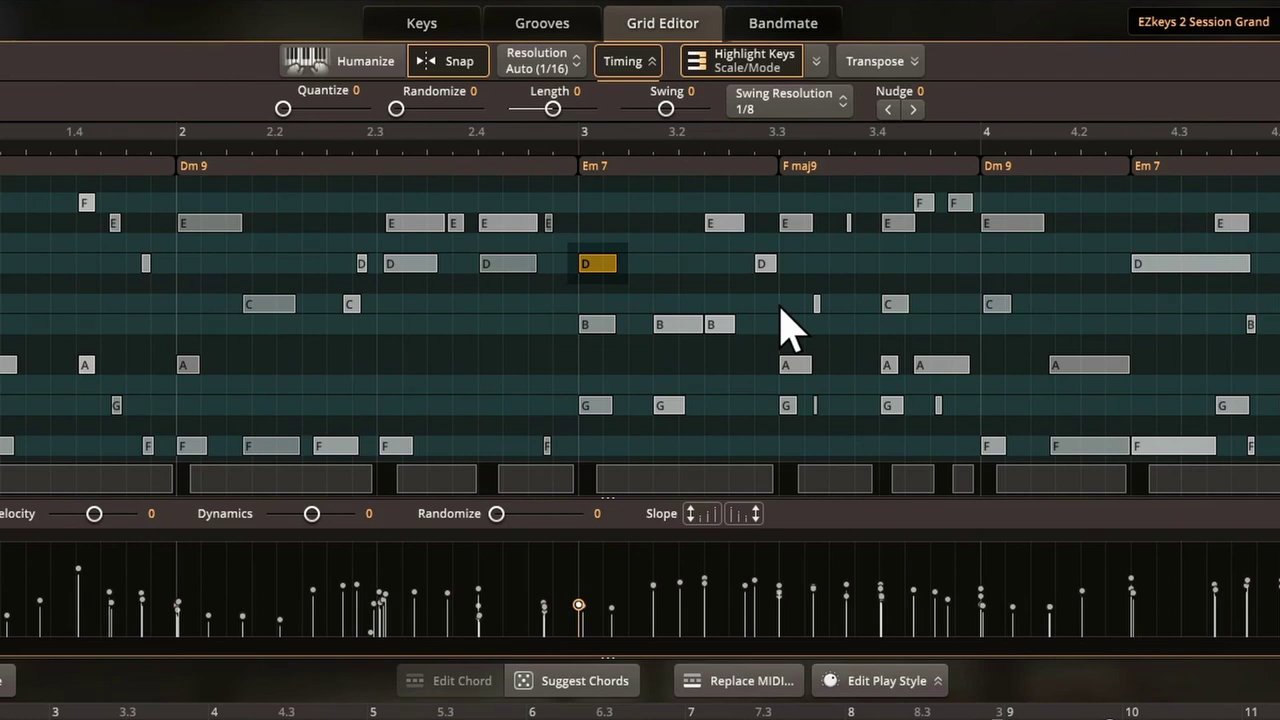
Step: Raise the selected D note a semitone to Eb and return it to D
key("ctrl+Up")
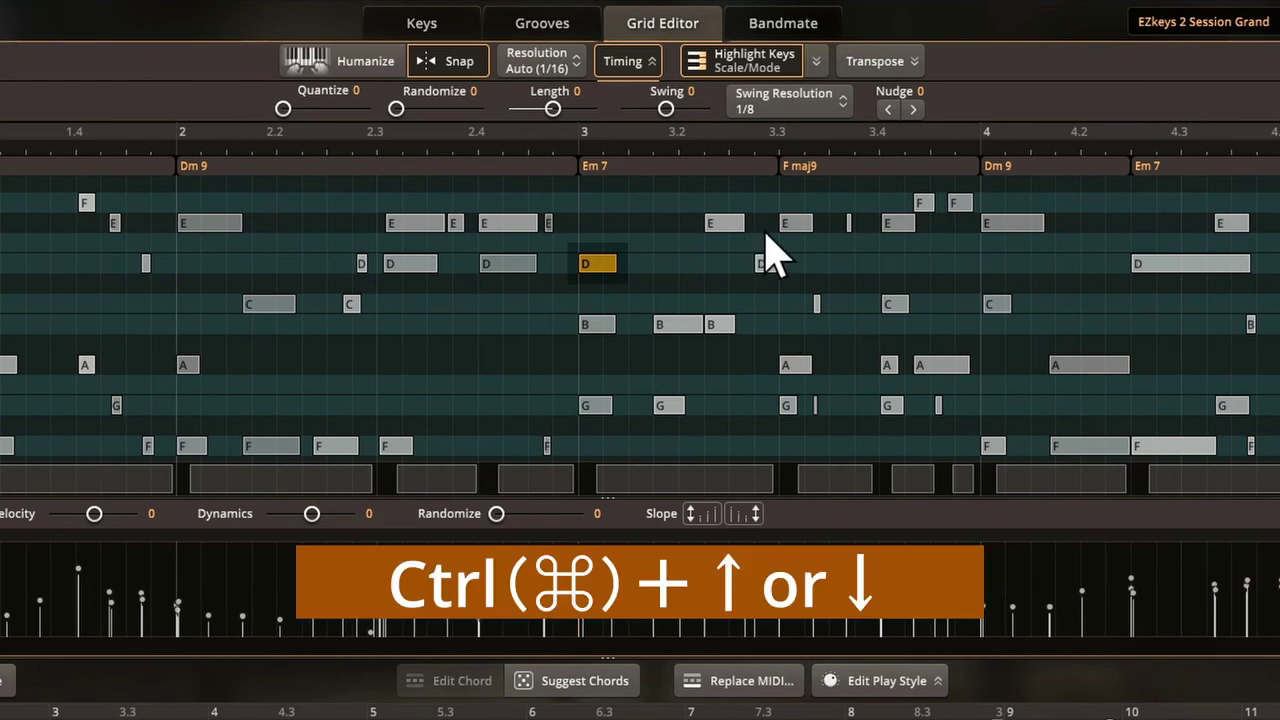
key("Up")
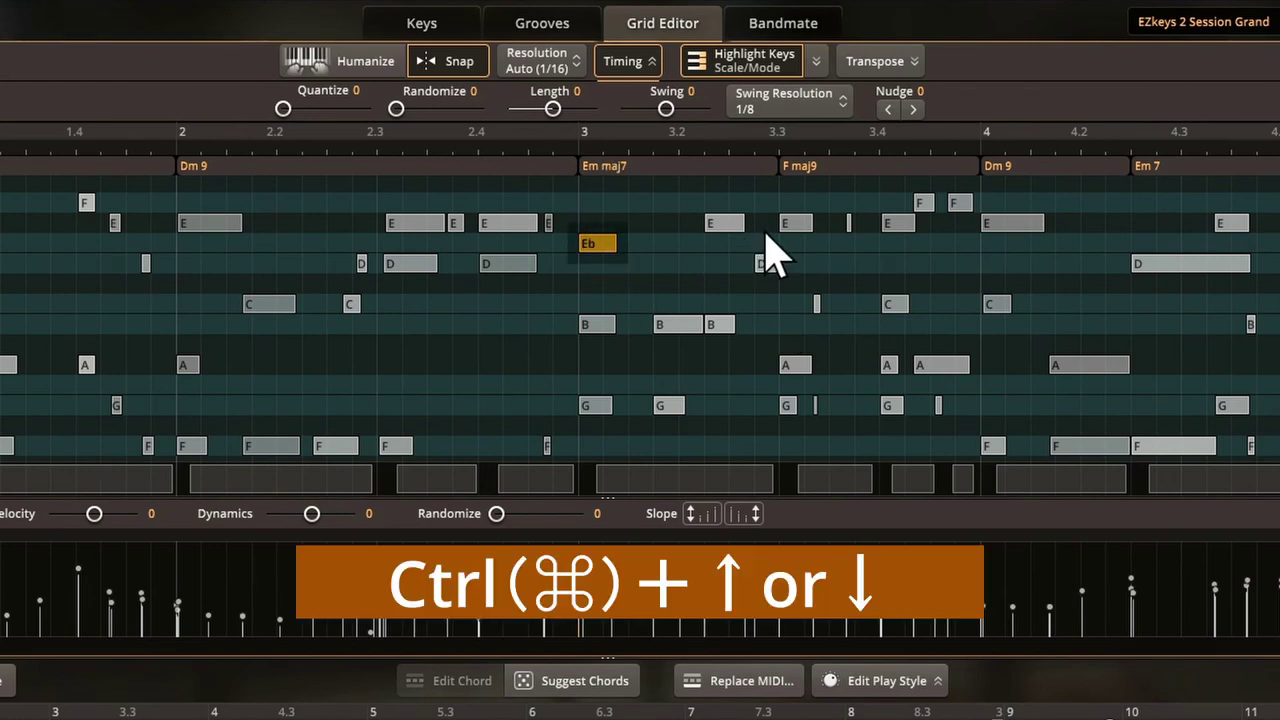
key("Down")
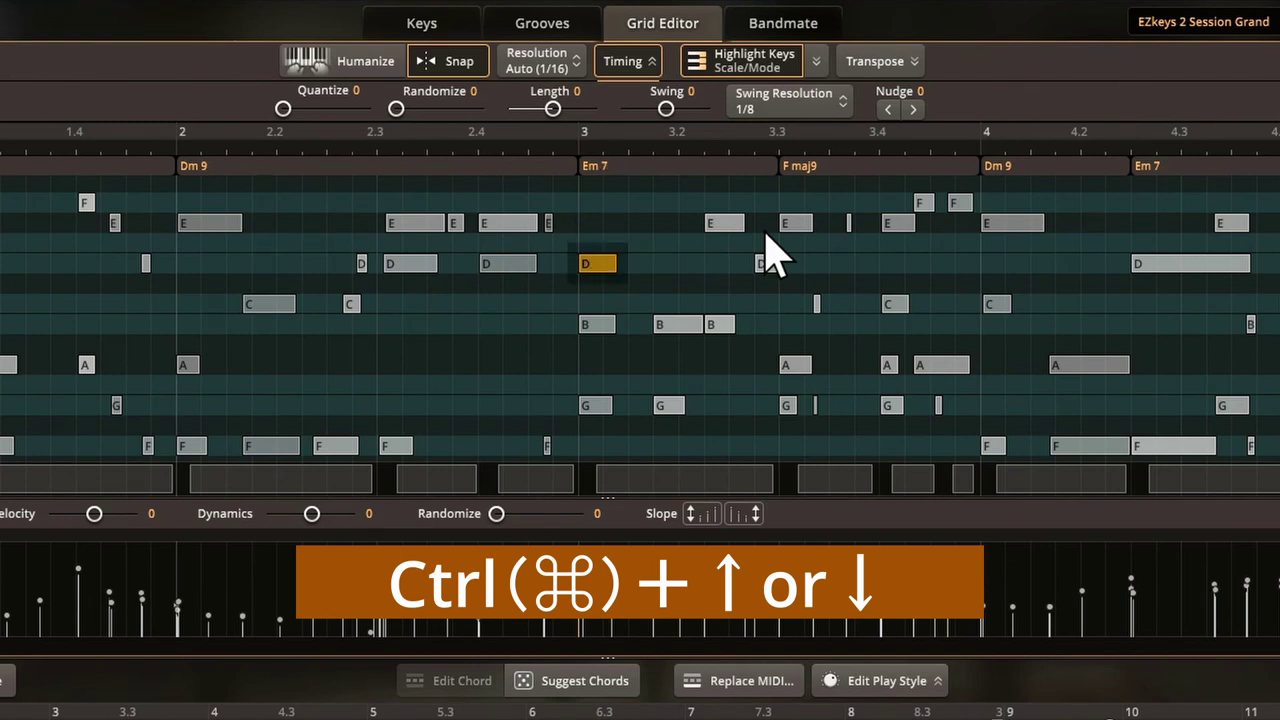
Step: Lower the selected D note at the start of bar 3 by a semitone to Db
key("Down")
key("Up")
key("Down")
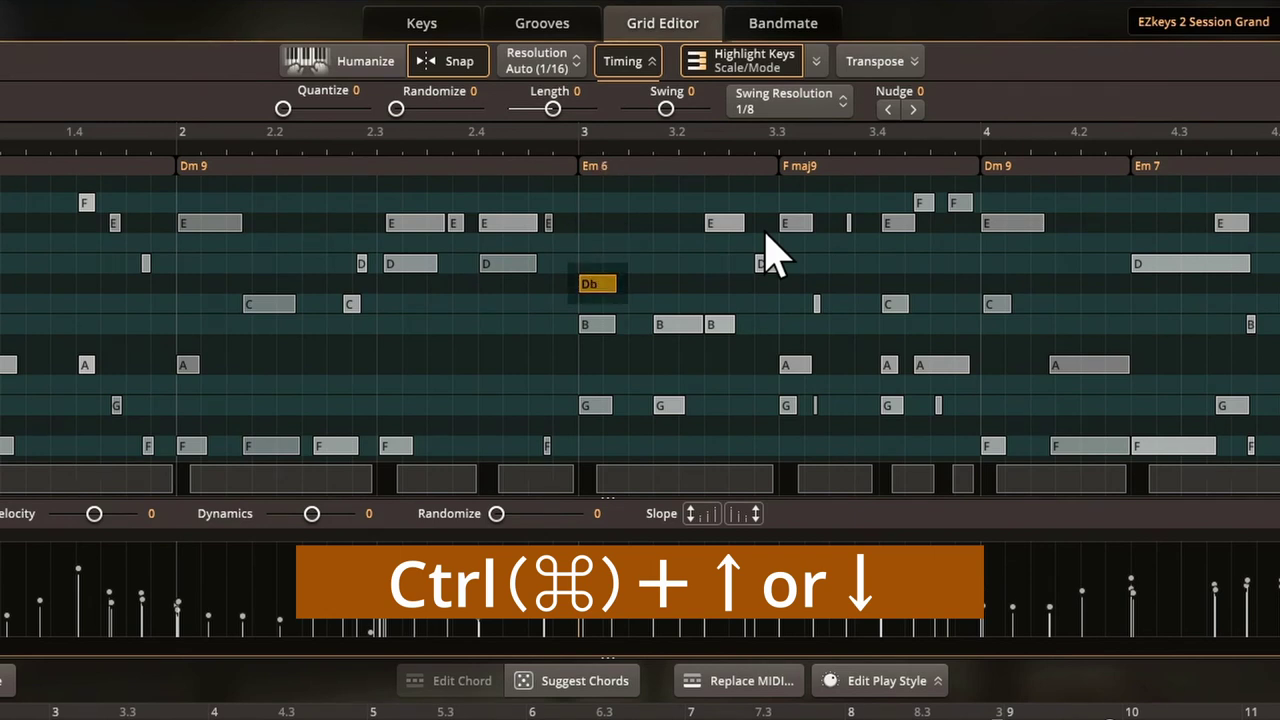
Step: Move the selected Db note at the start of bar 3 up and down by semitones, ending on D
key("Up")
key("Up")
key("Up")
key("Down")
key("Down")
key("Down")
key("Up")
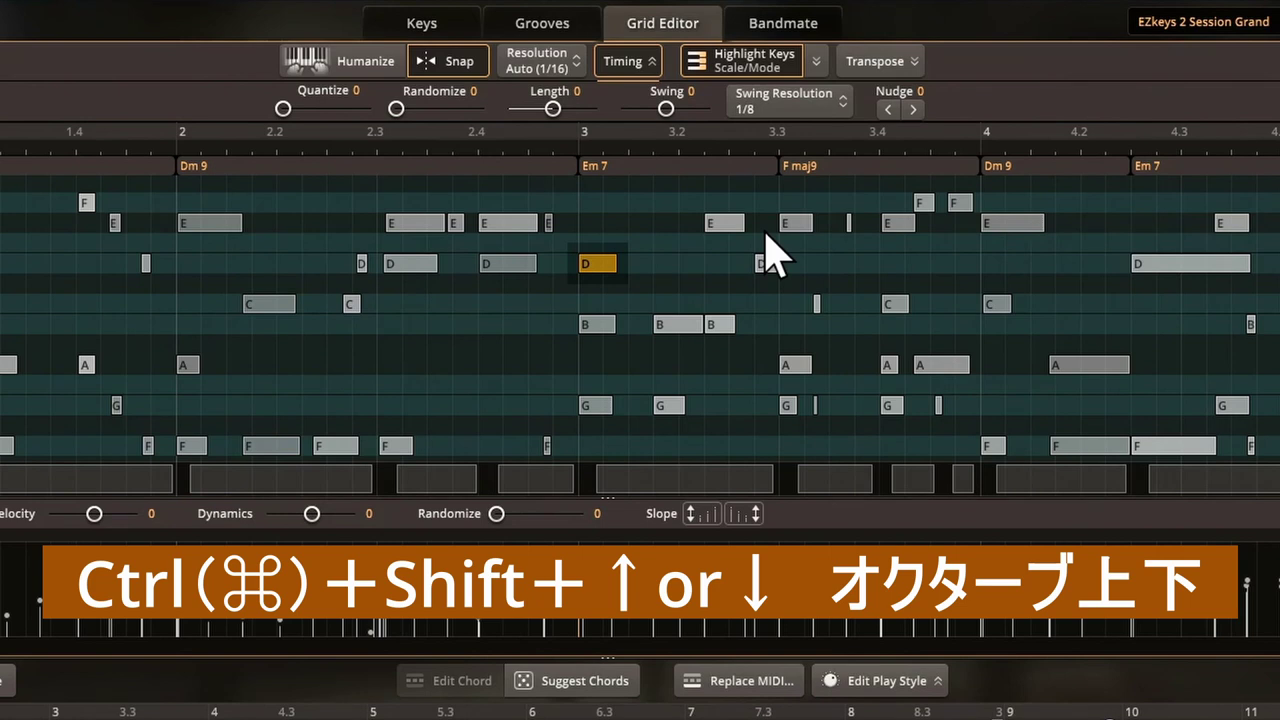
Step: Shift the selected D note at bar 3 up and down by octaves, returning it to D4
key("ctrl+shift+Up")
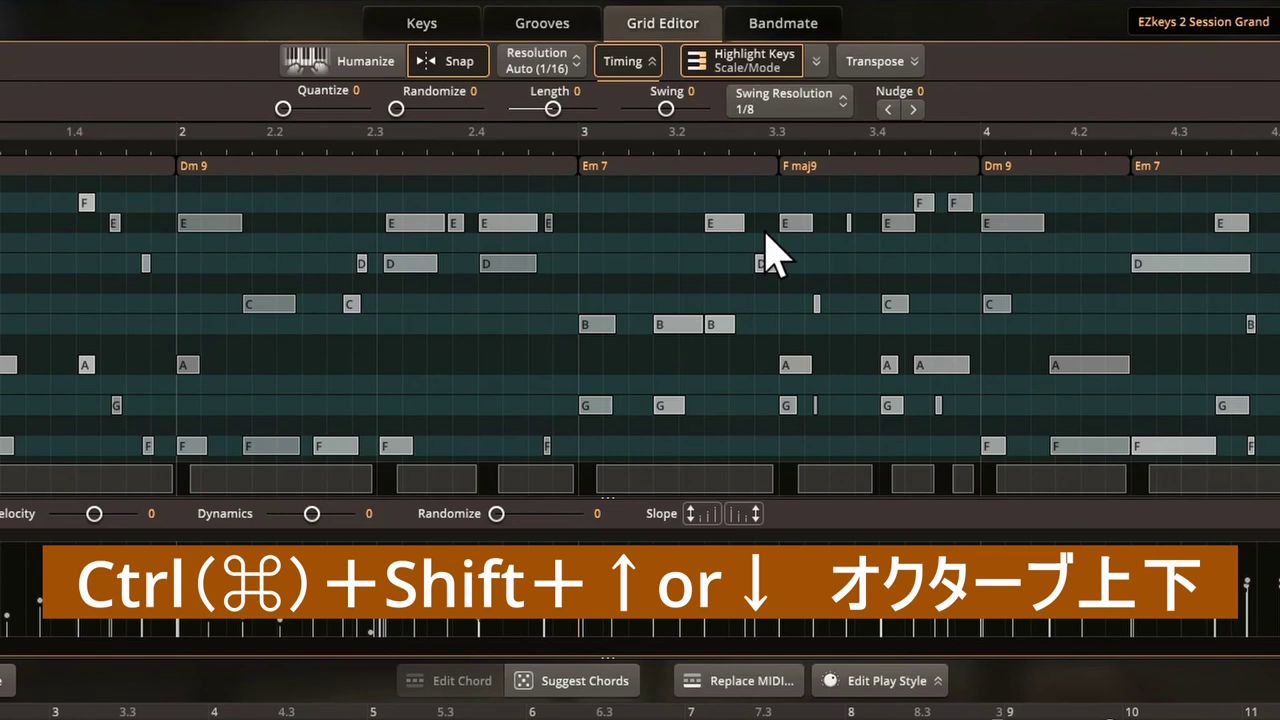
key("ctrl+shift+Down")
key("ctrl+shift+Down")
key("ctrl+shift+Up")
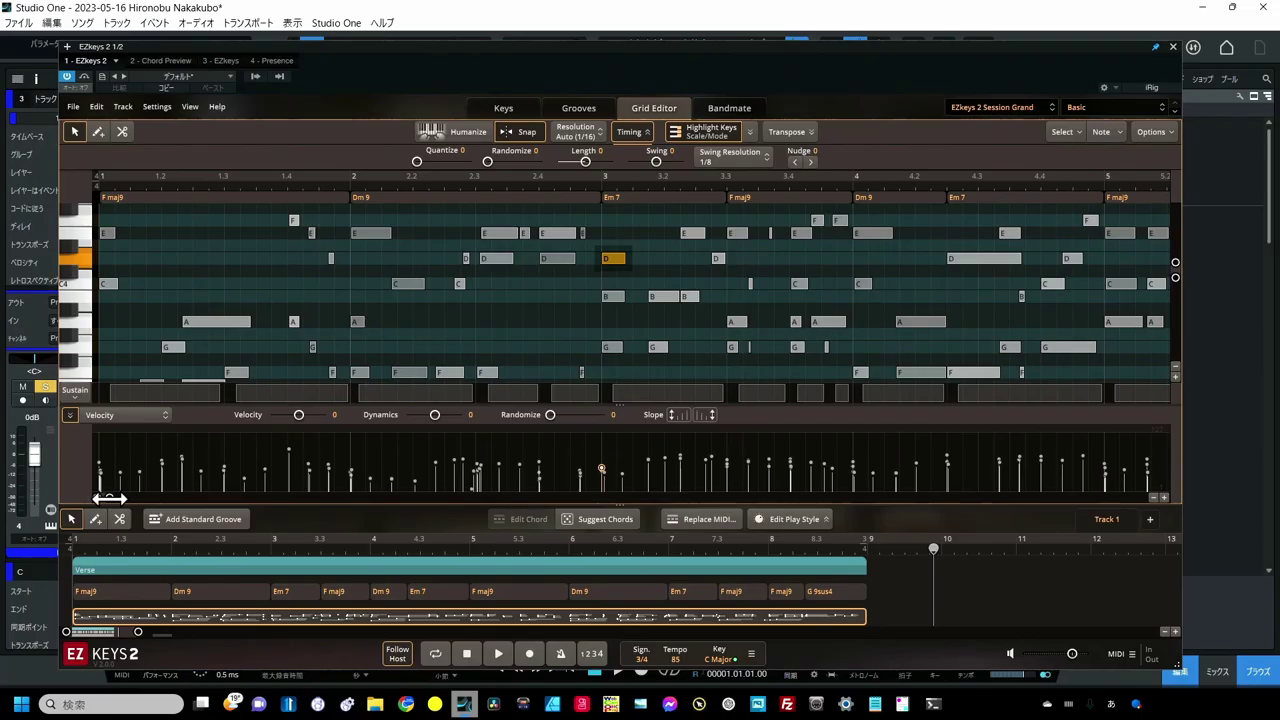
Step: Zoom the note grid out and in horizontally, ending with a close view of bars 3 to 5
mouse_move(116, 498)
left_mouse_down()
mouse_move(149, 494)
mouse_move(113, 497)
left_mouse_up()
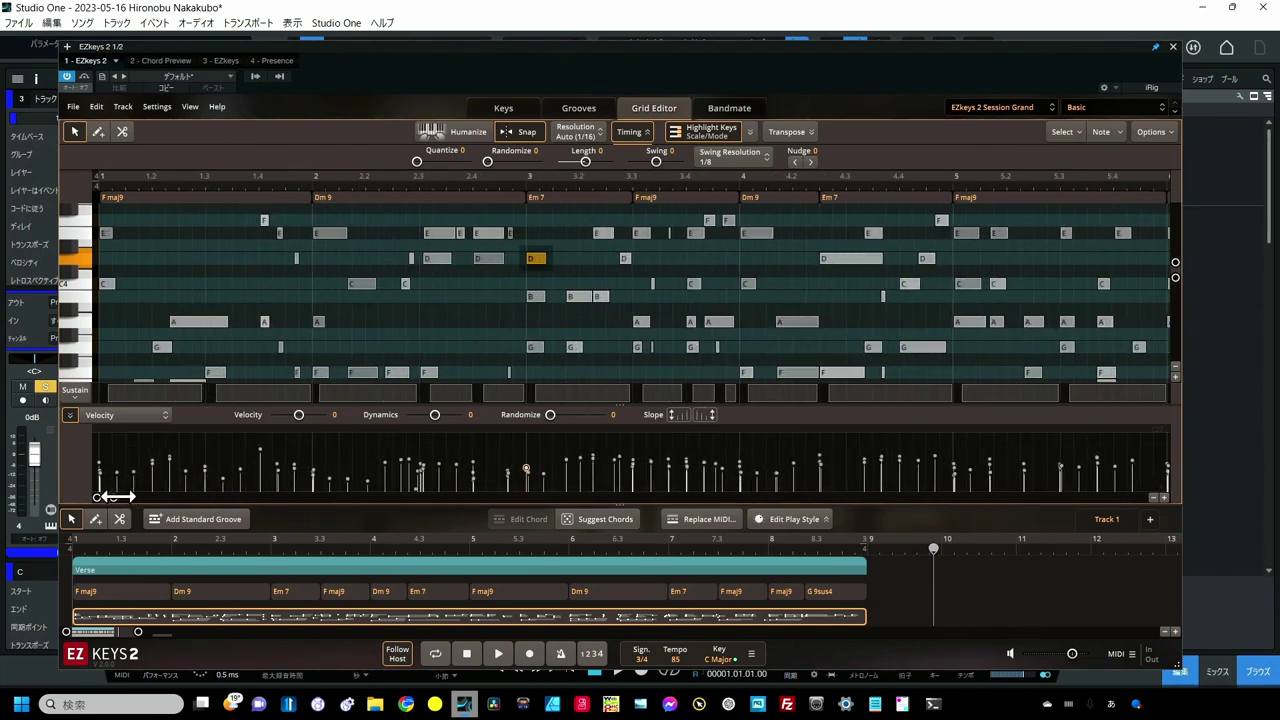
left_click(1165, 497)
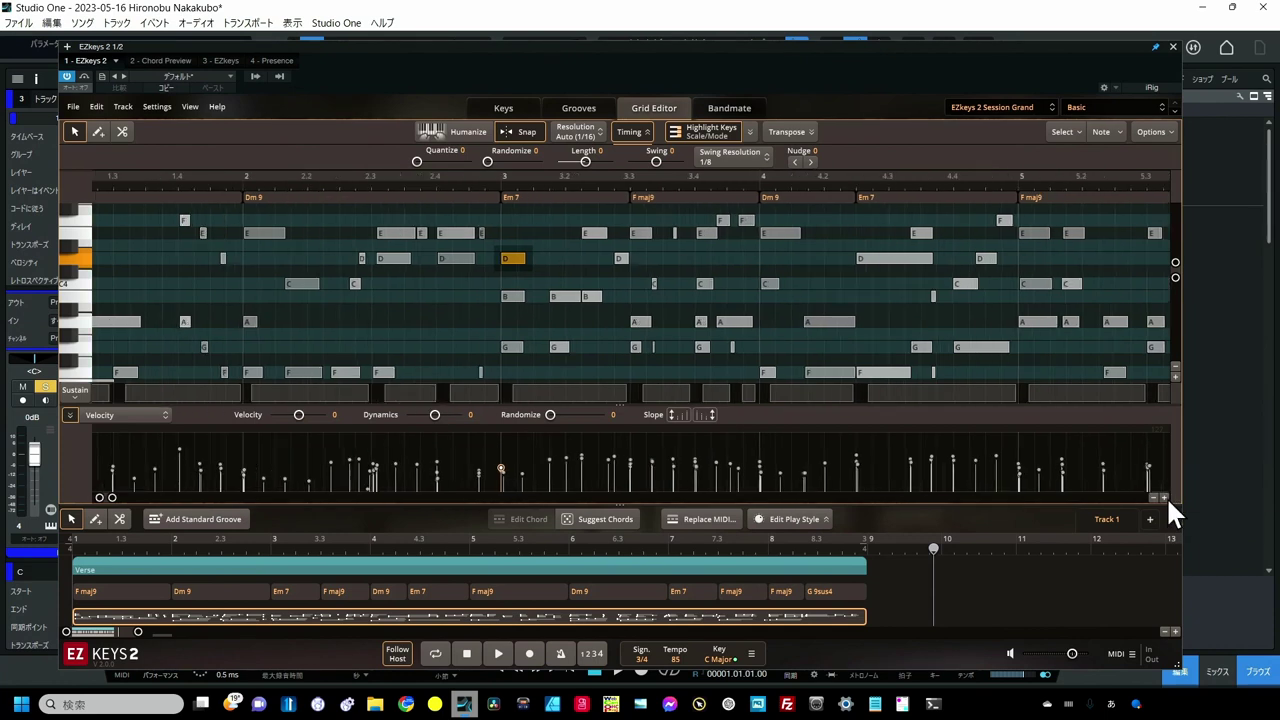
left_click(1153, 497)
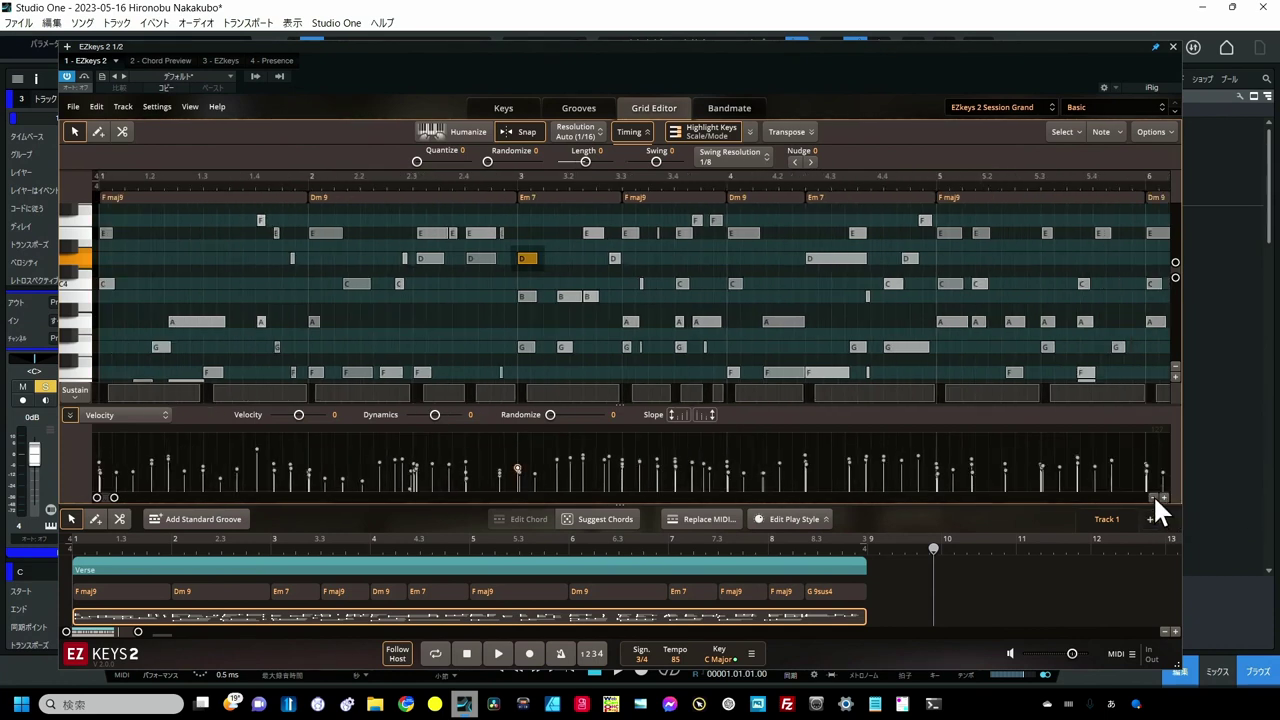
left_click(1153, 497)
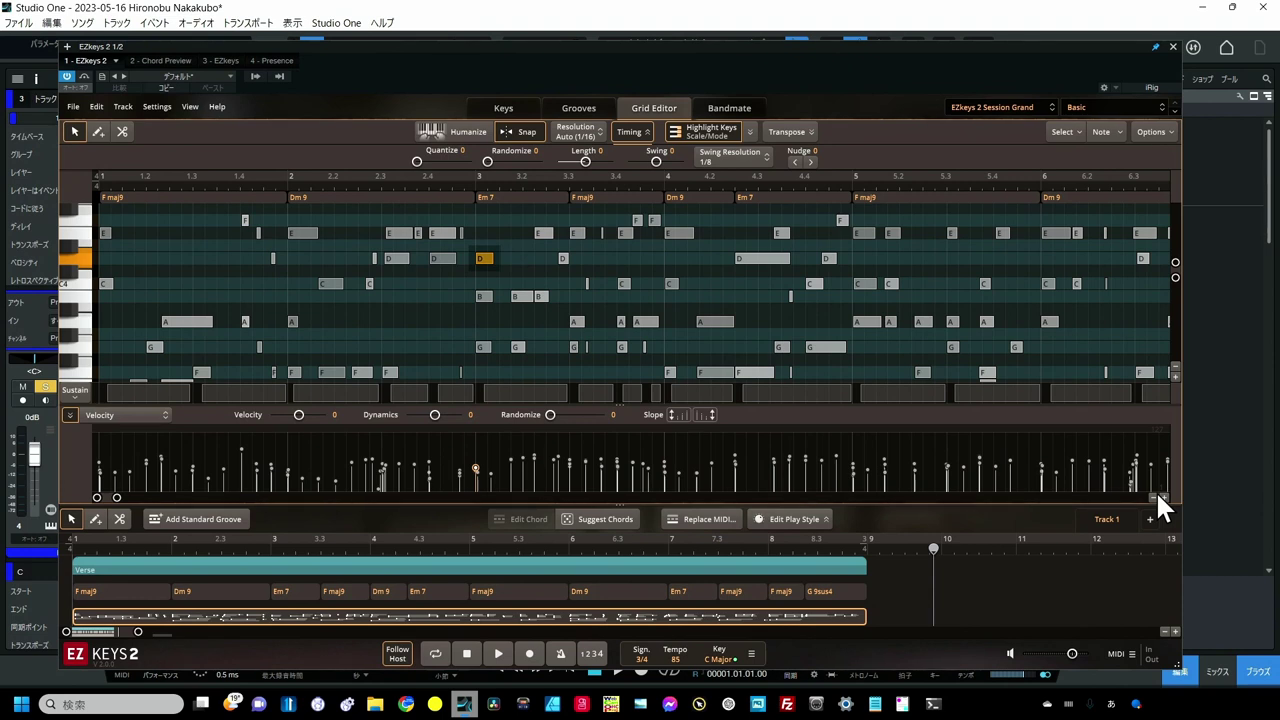
key("ctrl+plus")
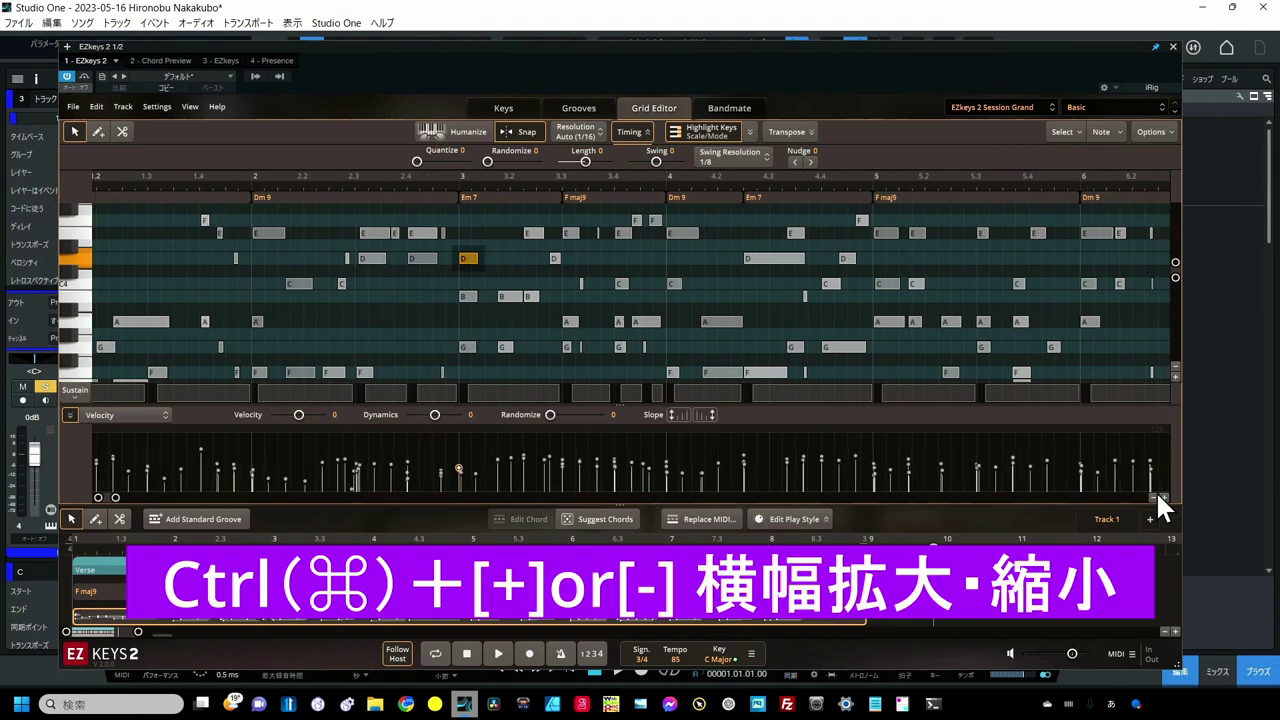
key("ctrl+plus")
key("ctrl+plus")
key("ctrl+plus")
key("ctrl+plus")
key("ctrl+plus")
key("ctrl+plus")
key("ctrl+plus")
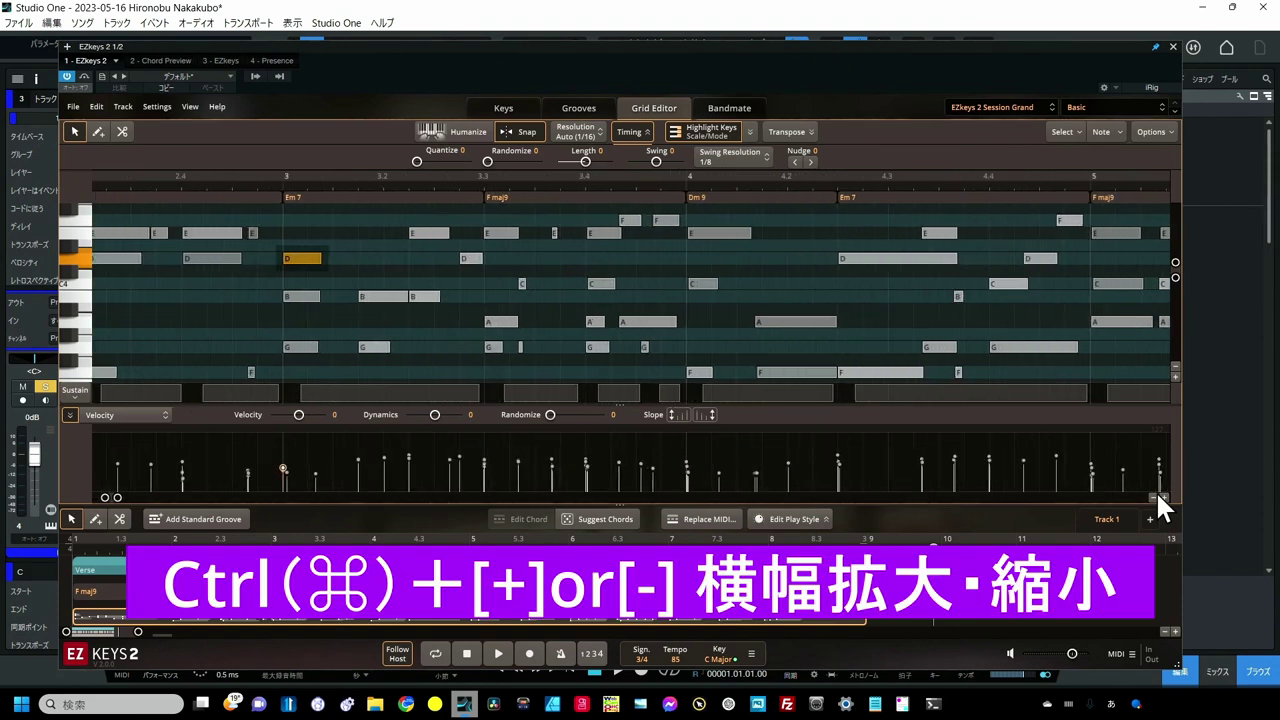
Step: Zoom the note grid out horizontally until the whole eight-bar verse fits in view
key("ctrl+minus")
key("ctrl+minus")
key("ctrl+minus")
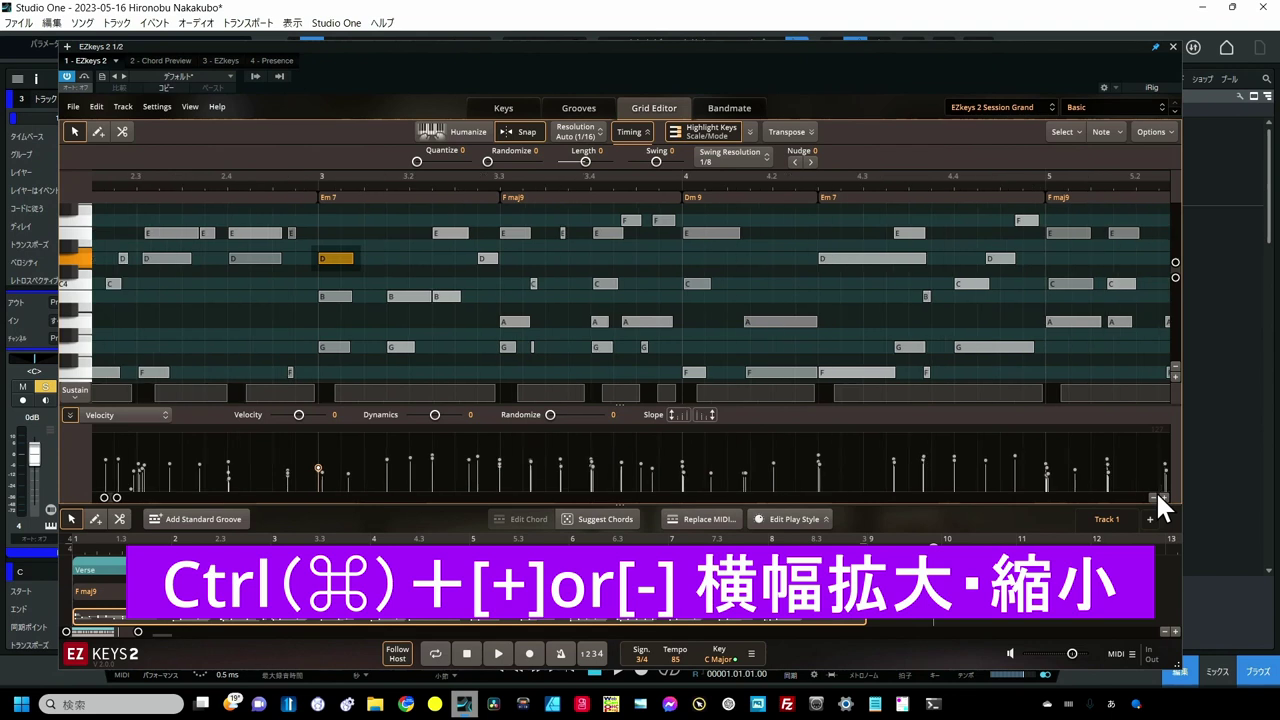
key("ctrl+minus")
key("ctrl+minus")
key("ctrl+minus")
key("ctrl+minus")
key("ctrl+minus")
key("ctrl+minus")
key("ctrl+minus")
key("ctrl+minus")
key("ctrl+minus")
key("ctrl+minus")
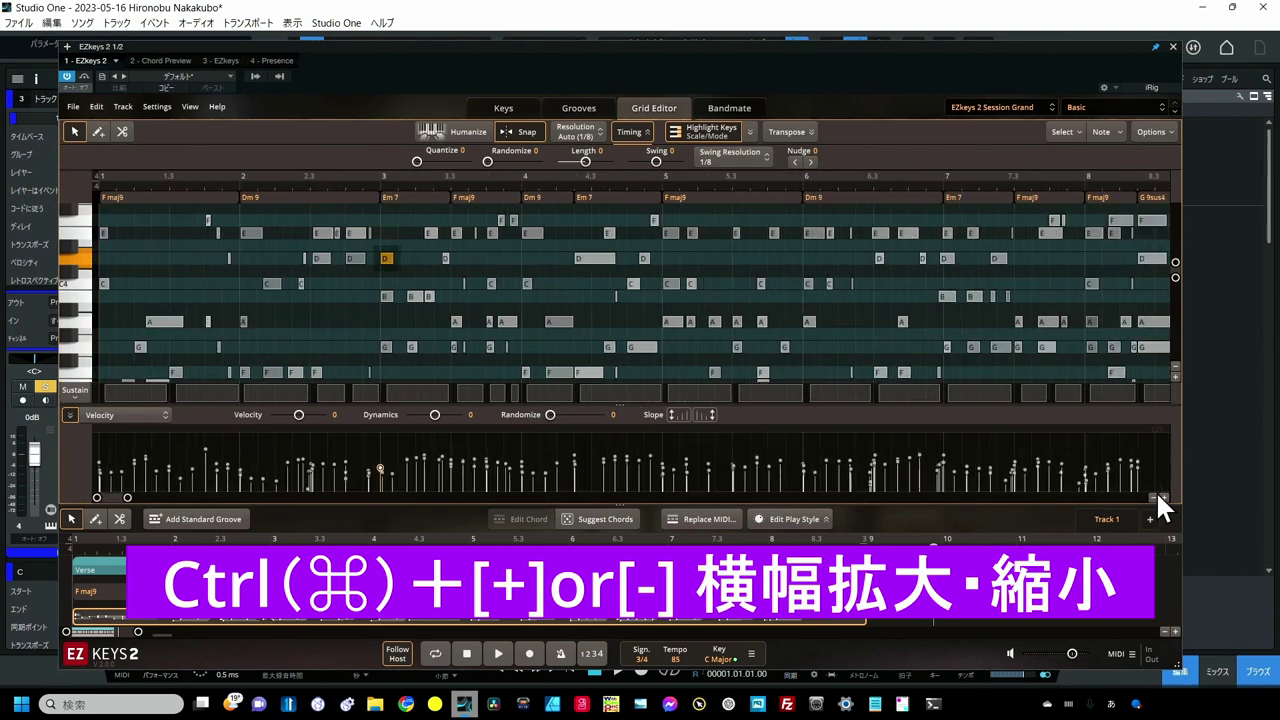
key("ctrl+plus")
key("ctrl+plus")
key("ctrl+plus")
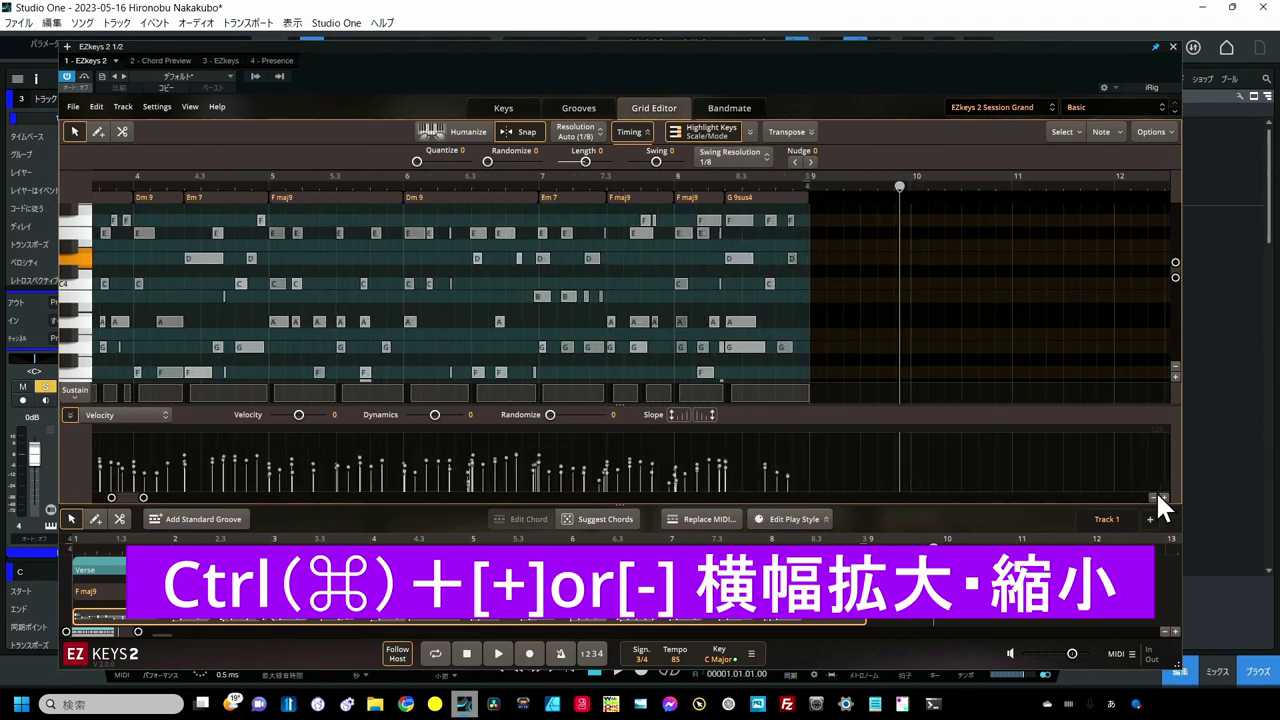
key("ctrl+minus")
key("ctrl+minus")
key("ctrl+minus")
key("ctrl+minus")
key("ctrl+minus")
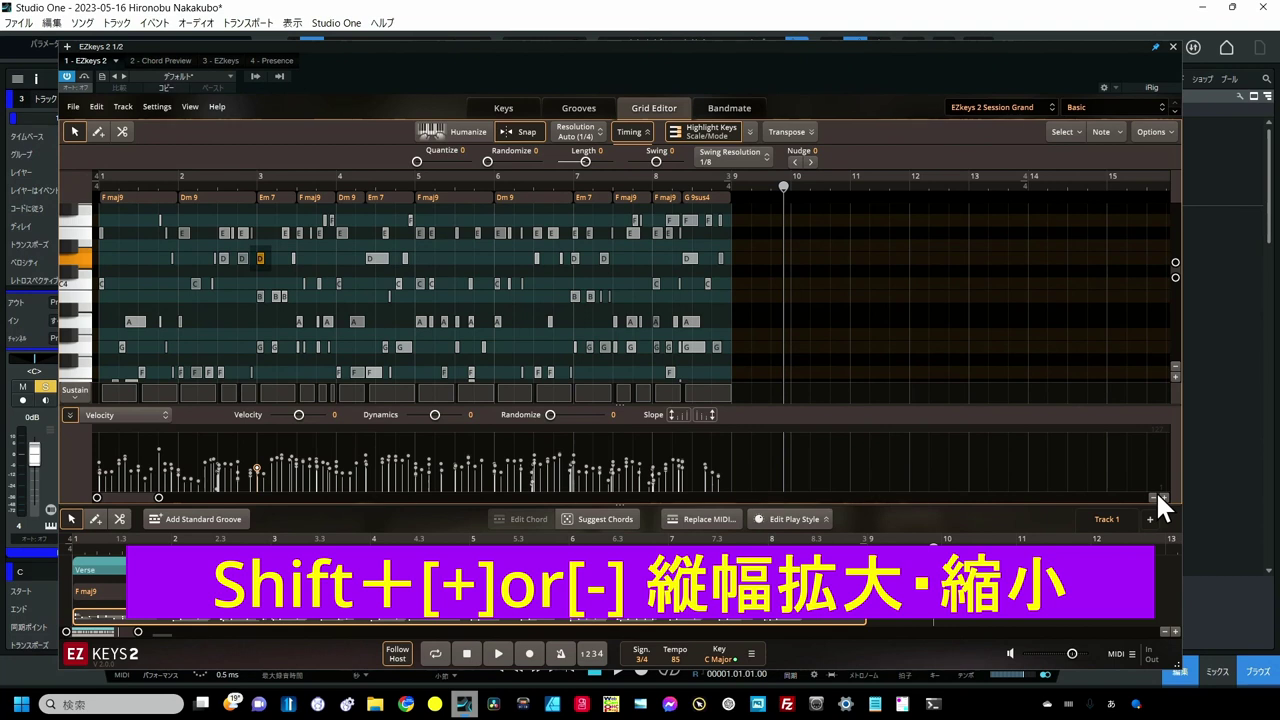
Step: Zoom the note grid vertically in and out, and look through the pitch range around C4
key("shift+plus")
key("shift+plus")
key("shift+plus")
key("shift+plus")
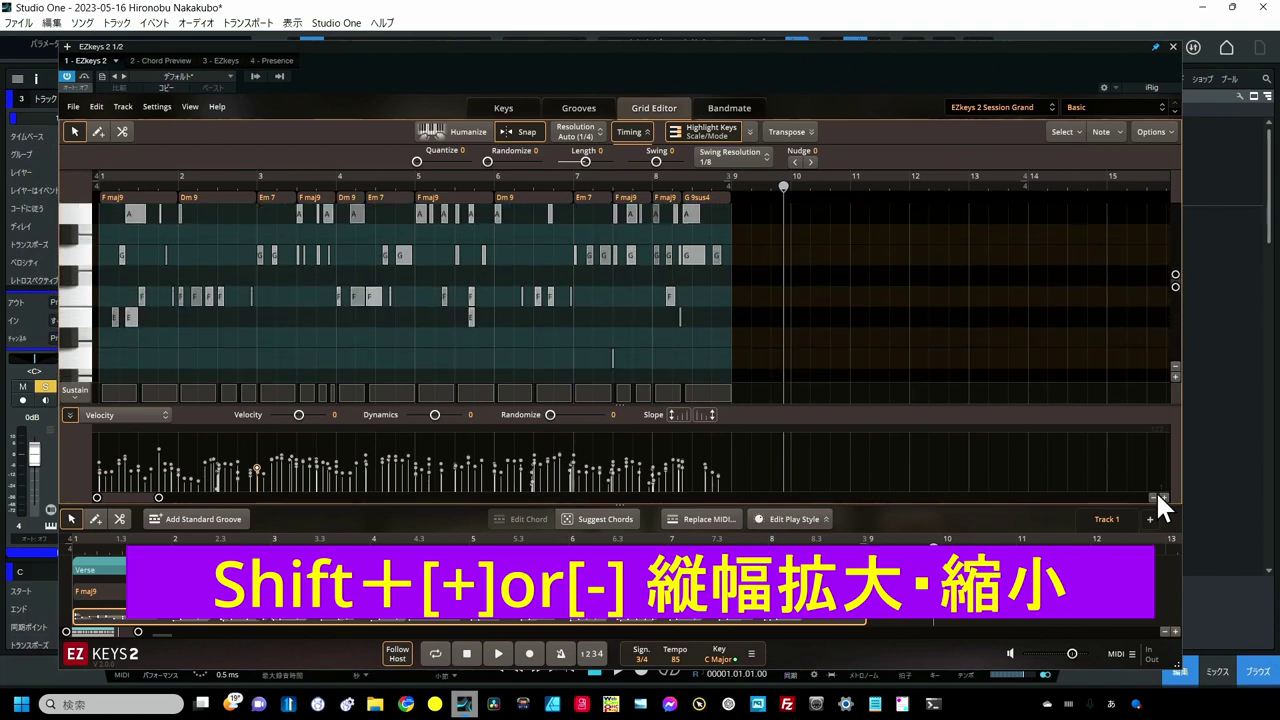
key("shift+minus")
key("shift+minus")
key("shift+minus")
key("shift+minus")
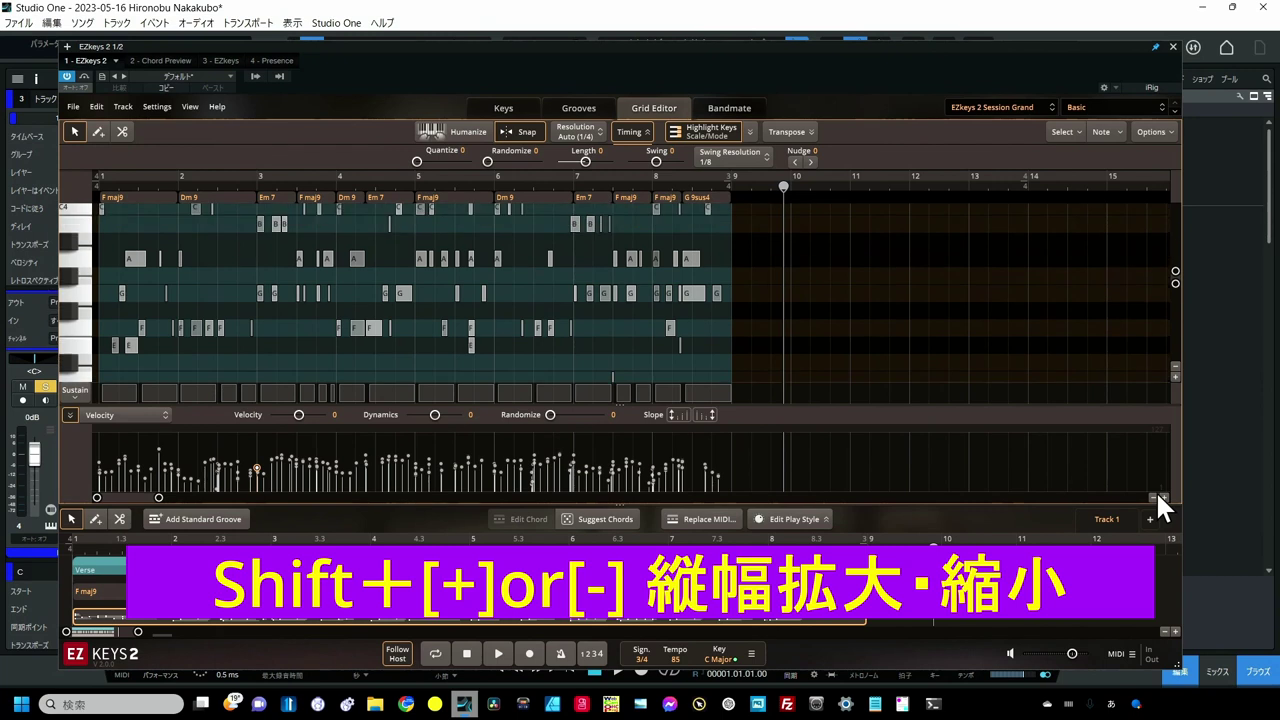
key("shift+minus")
key("shift+minus")
key("shift+minus")
key("shift+minus")
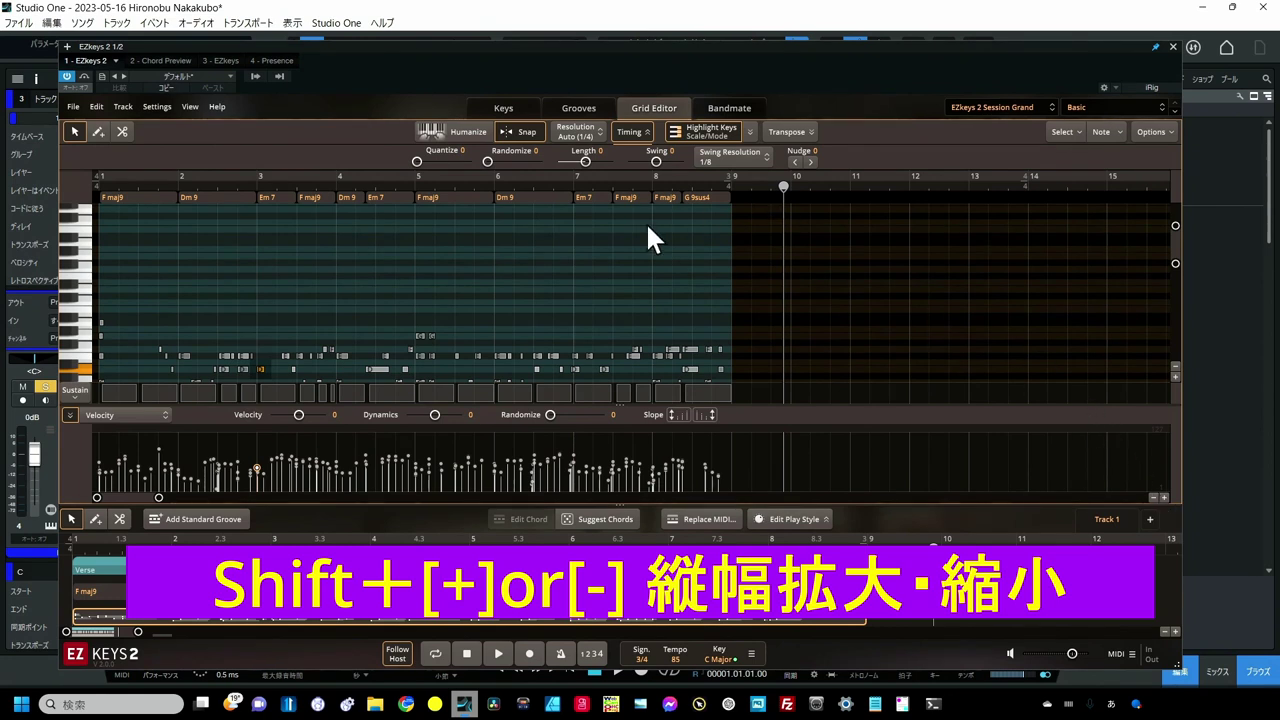
scroll(647, 229, "down", 5)
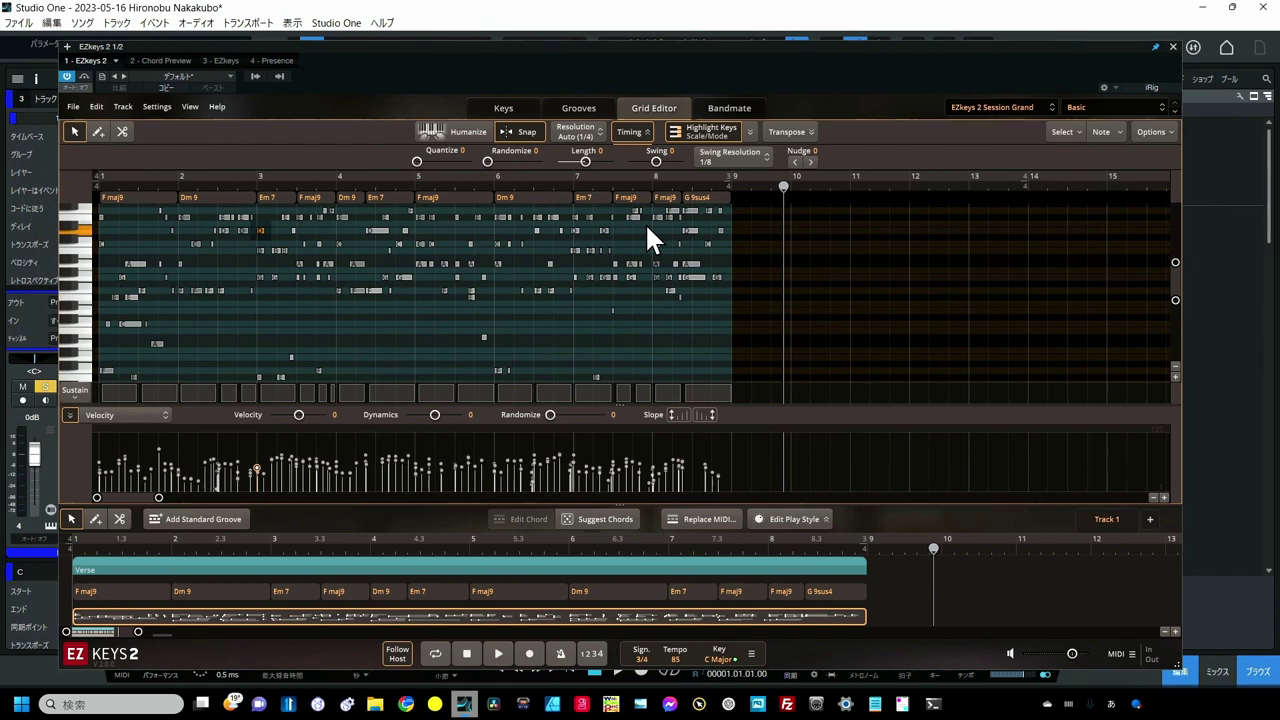
scroll(647, 226, "up", 2)
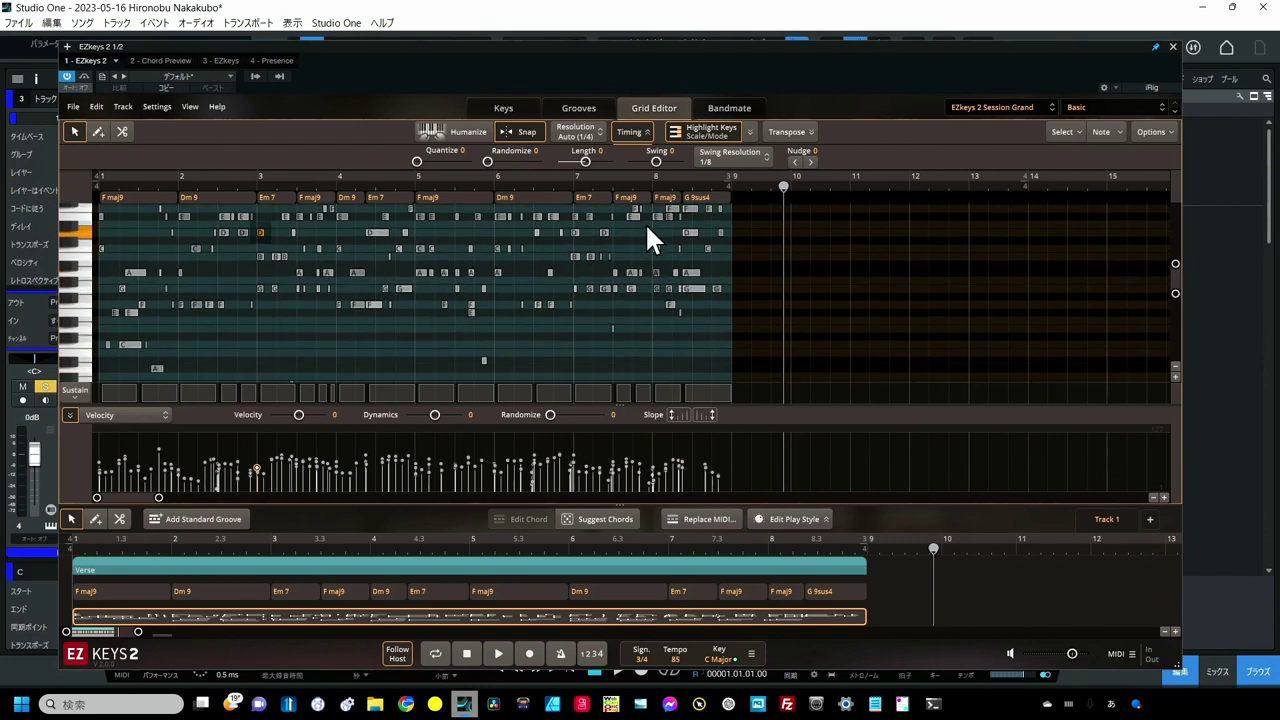
scroll(647, 228, "up", 3)
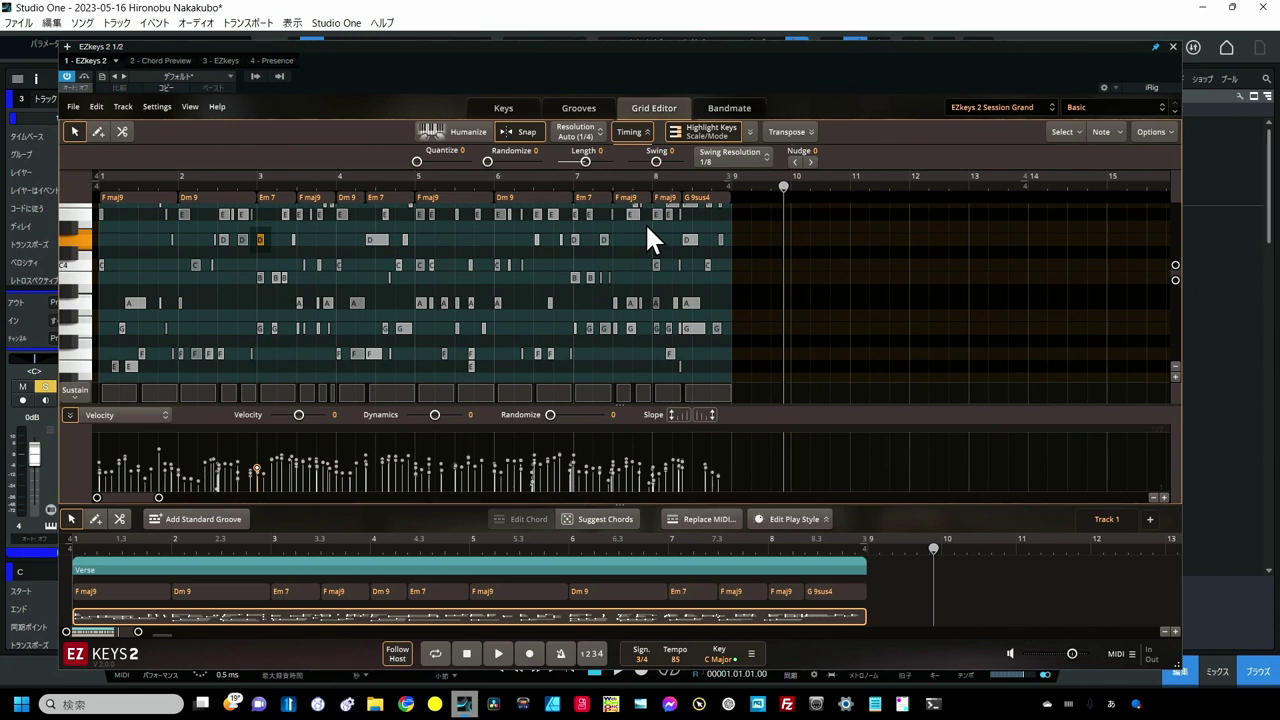
scroll(647, 228, "up", 1)
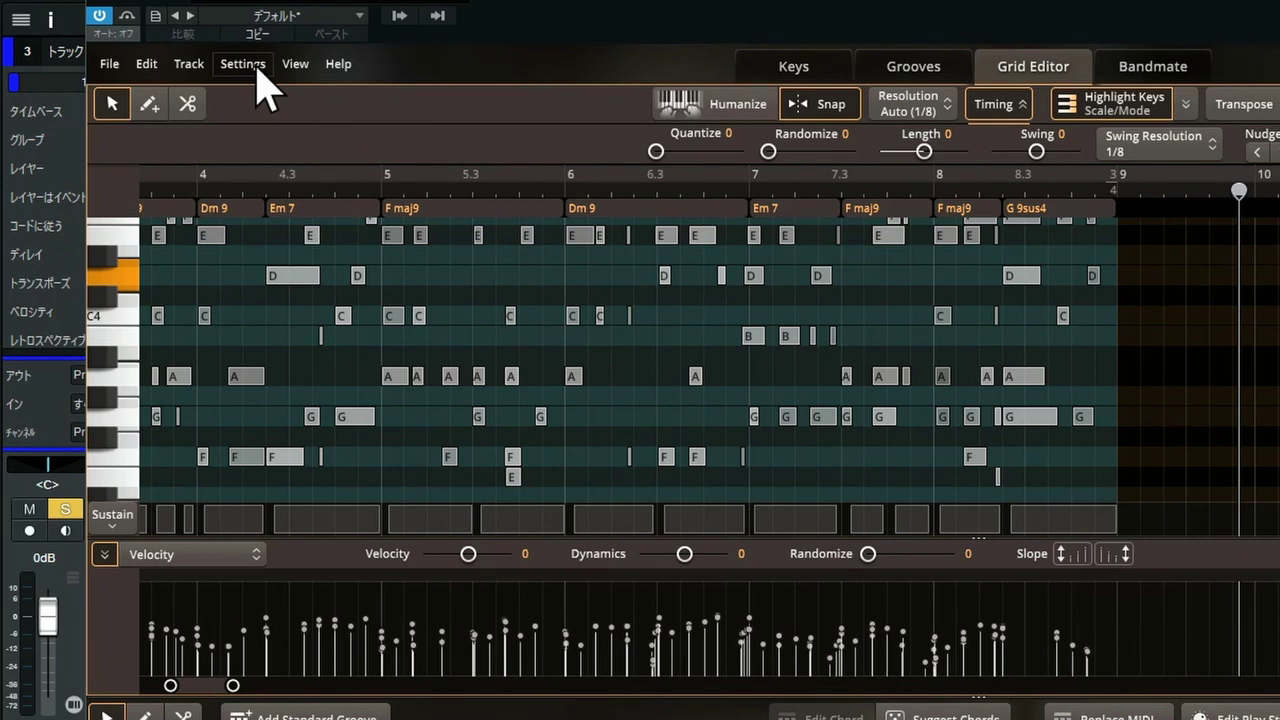
Step: Review the keyboard shortcut list in the settings, including the Grid Editor and Song Track commands, and close it
left_click(163, 107)
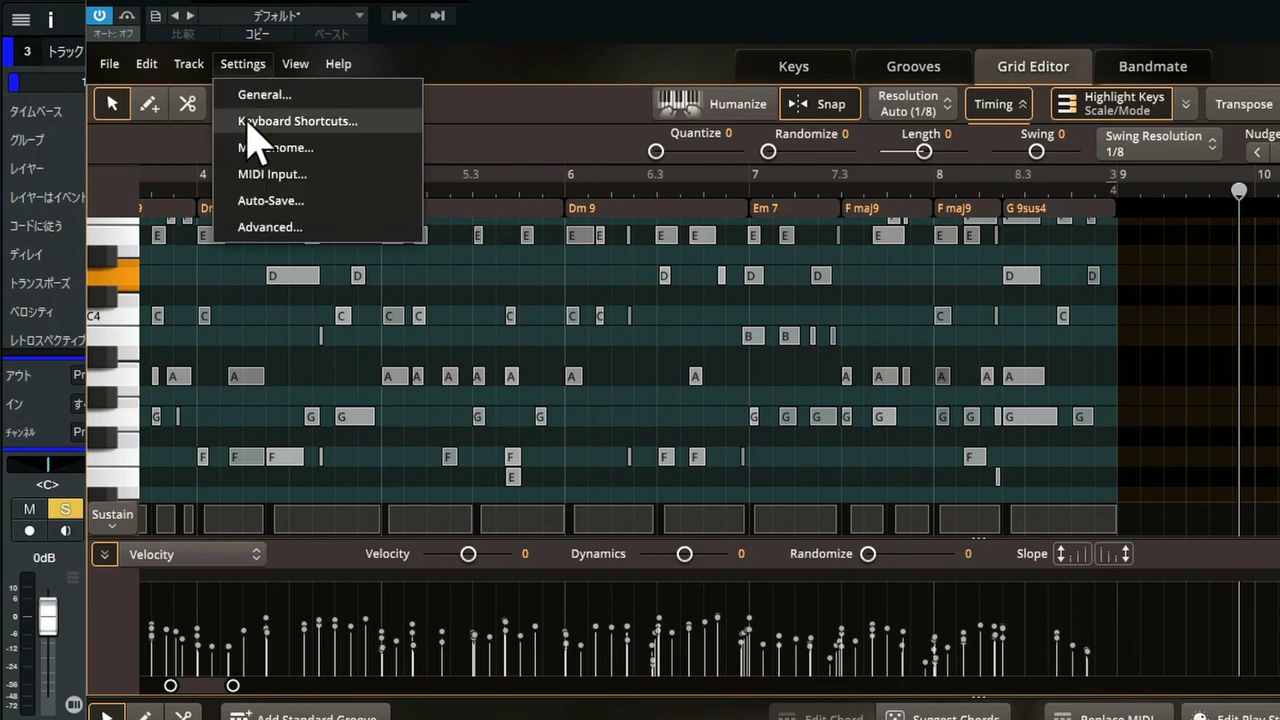
left_click(250, 121)
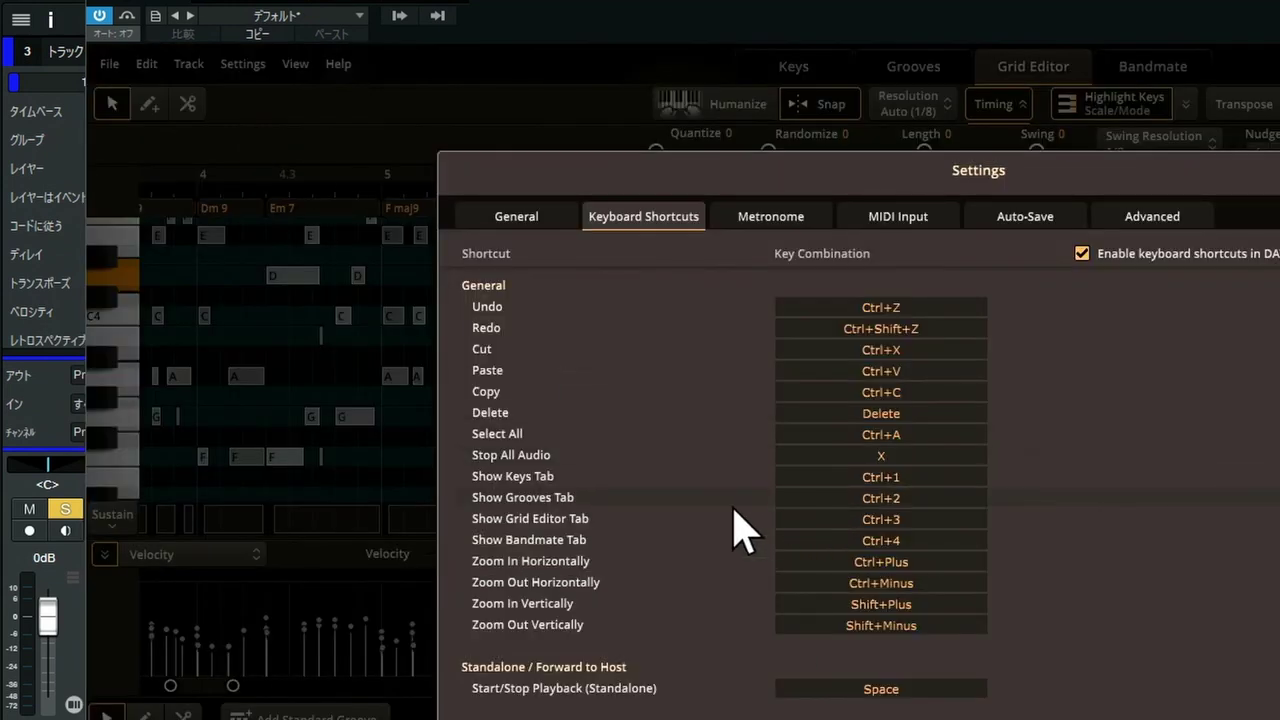
scroll(740, 530, "down", 3)
scroll(738, 525, "down", 8)
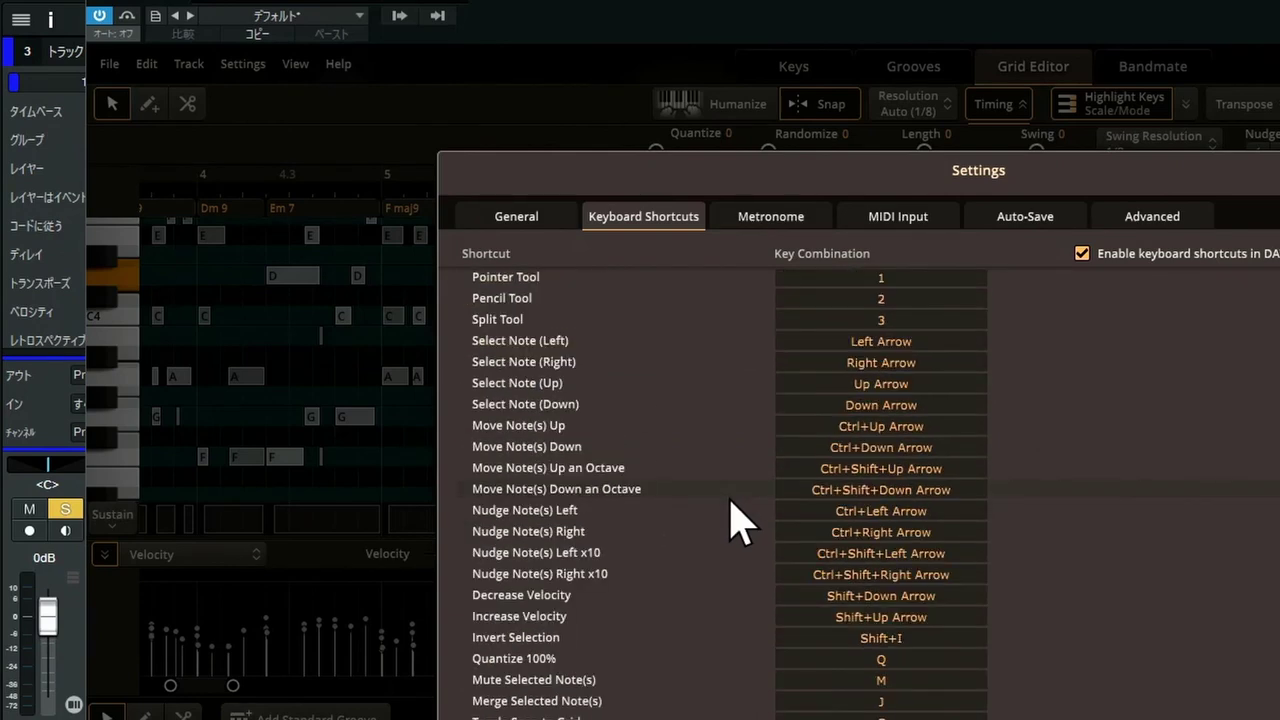
left_click(918, 594)
scroll(716, 600, "down", 5)
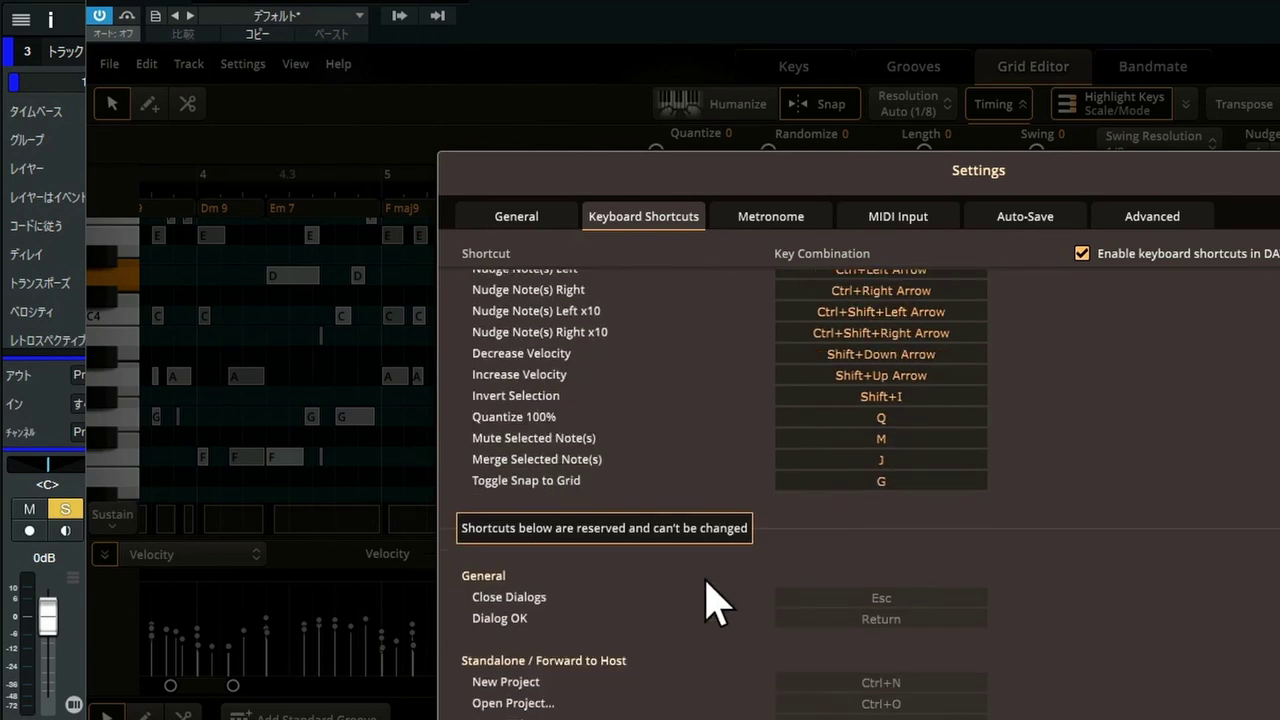
scroll(716, 603, "up", 15)
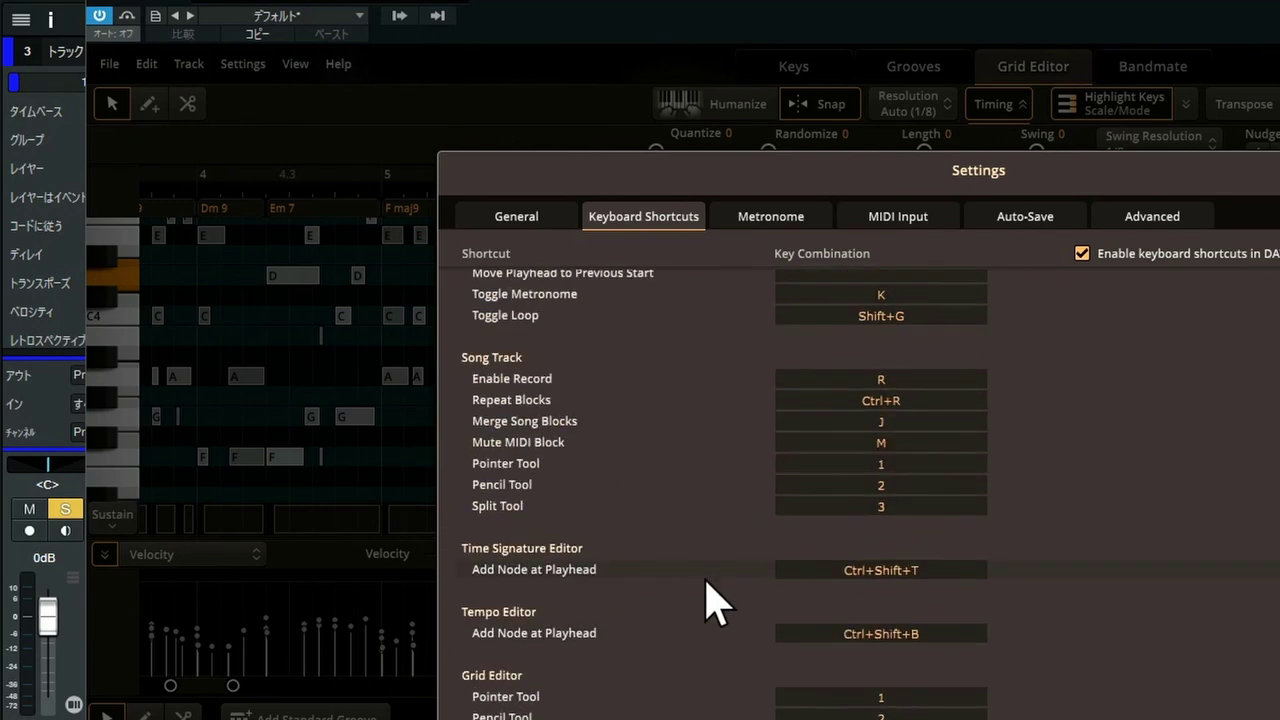
key("Escape")
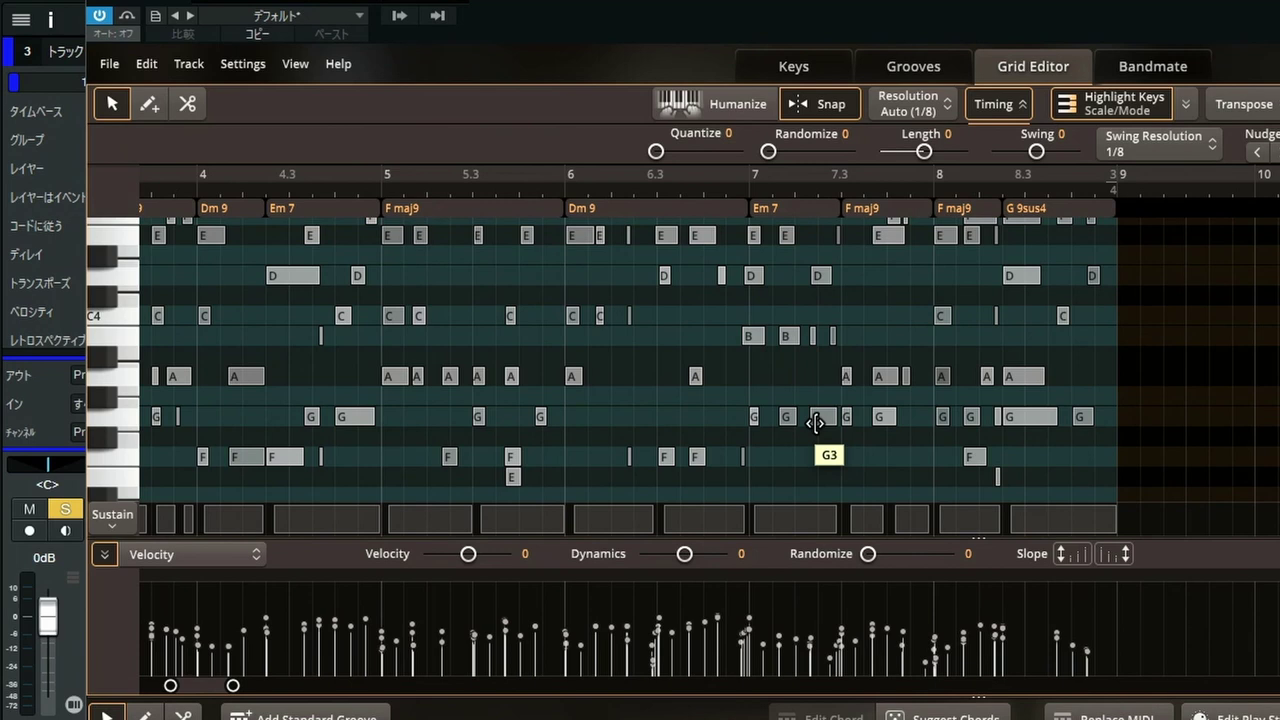
Step: Activate the Split tool in the Grid Editor and switch back to the Pointer tool
key("3")
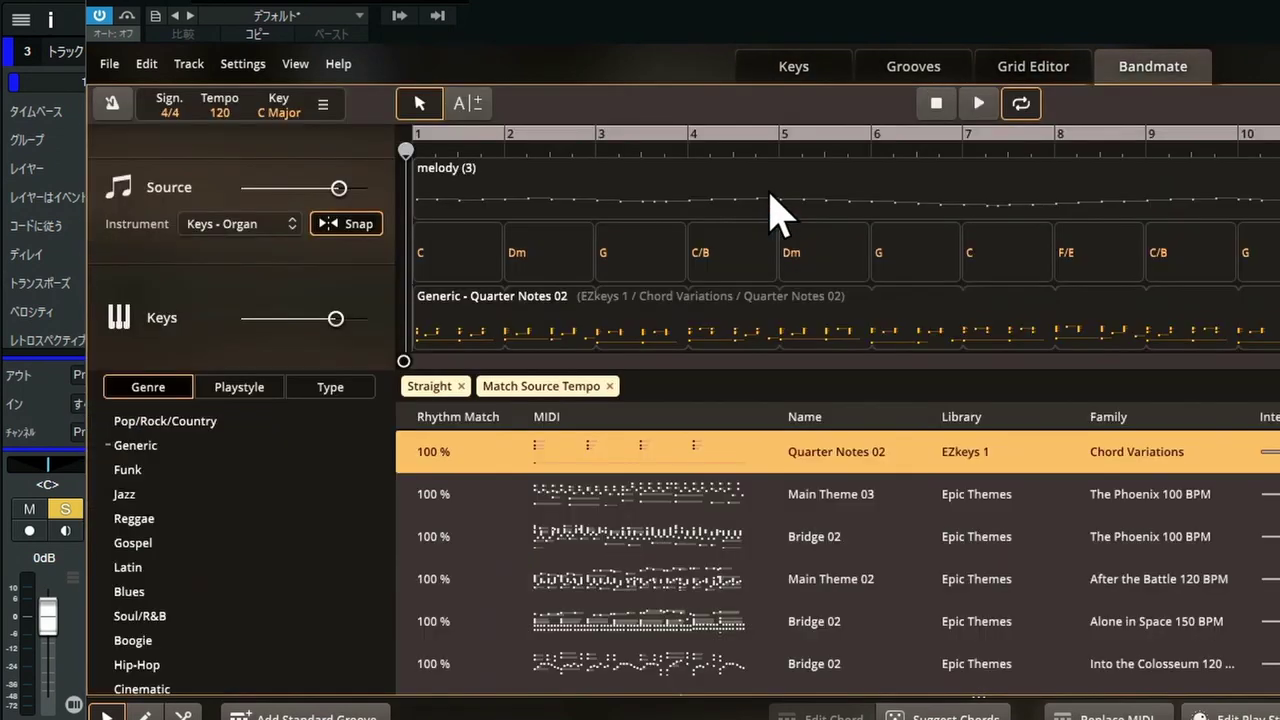
left_click(1078, 76)
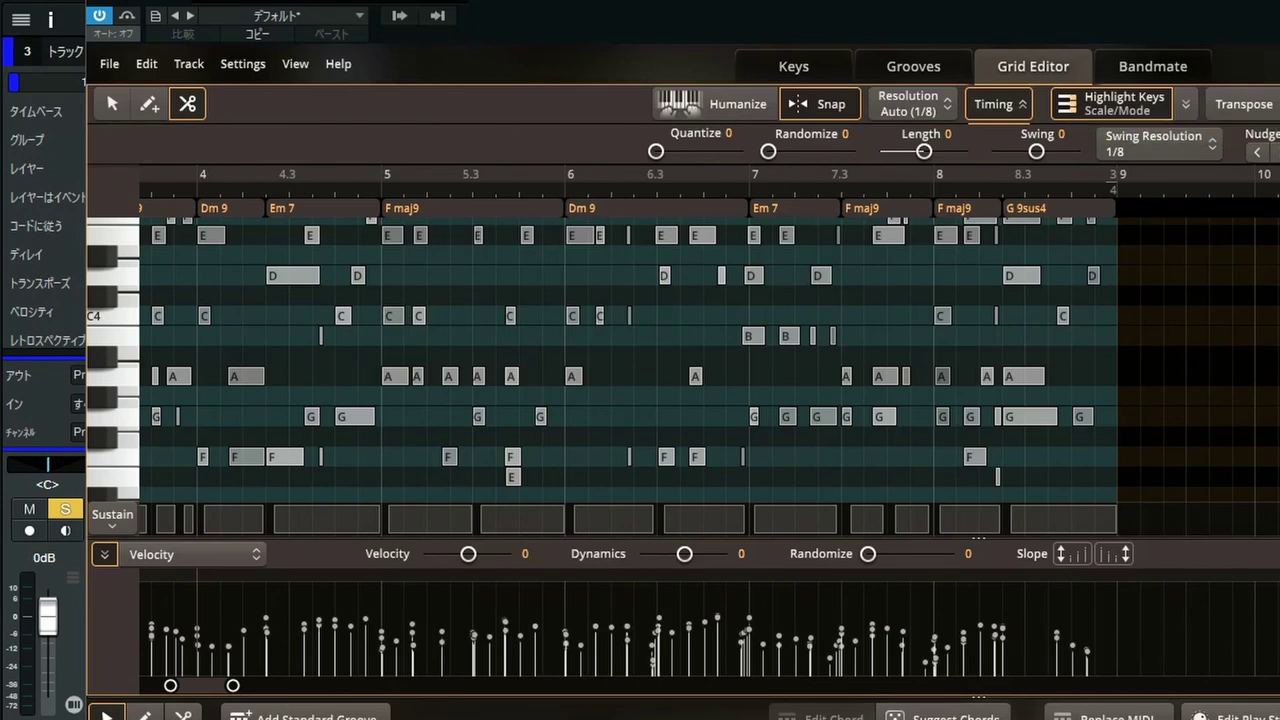
key("1")
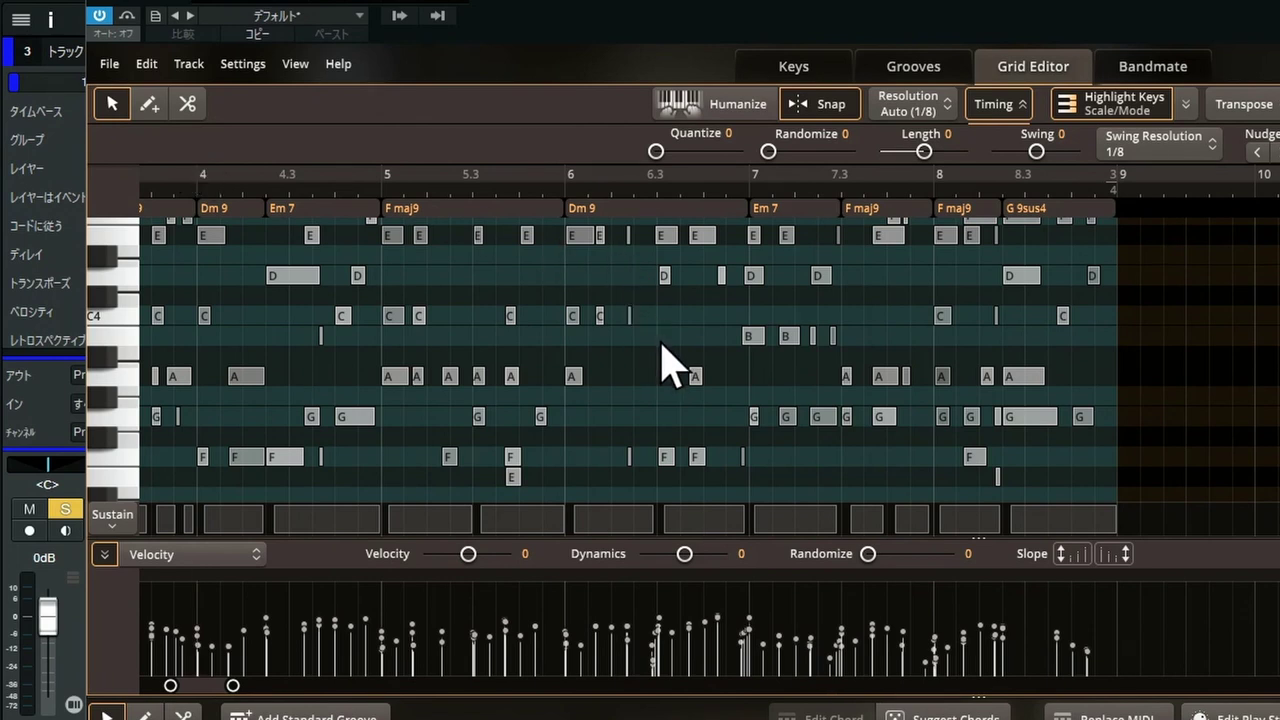
Step: Shift the long D4 note under the G 9sus4 chord in bar 8 slightly later and split it at beat 8.3
scroll(670, 360, "up", 5)
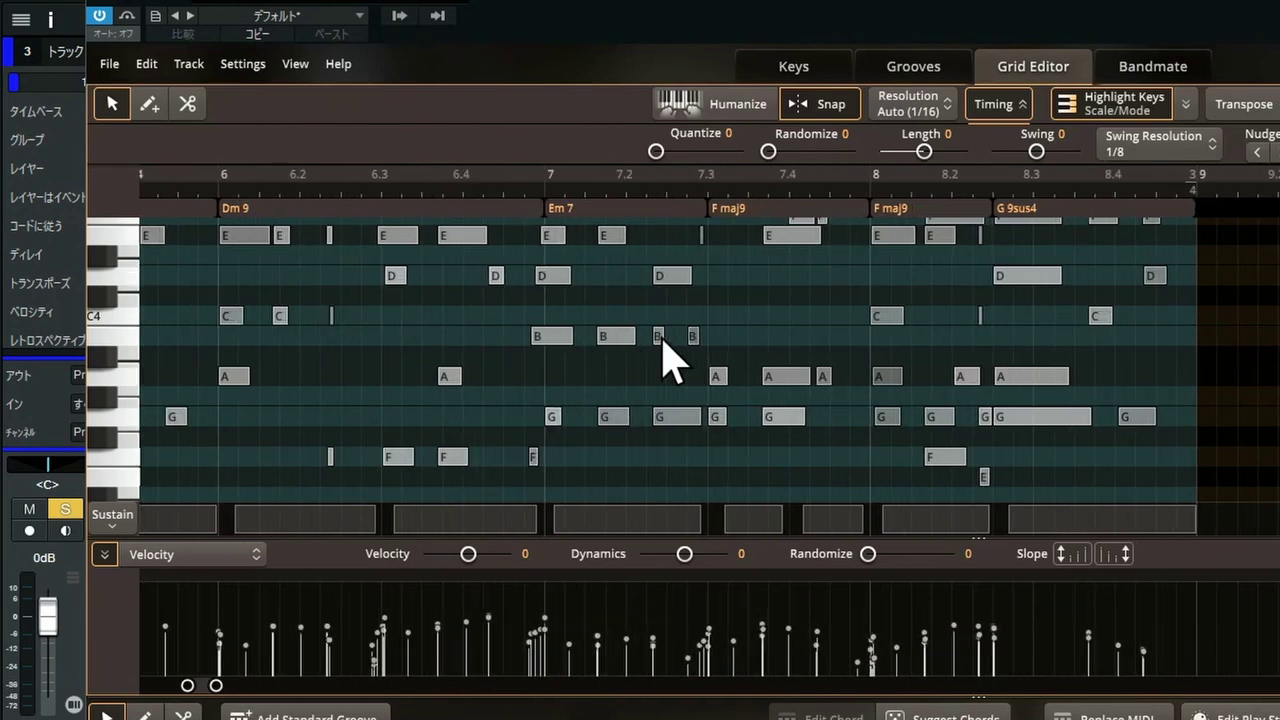
left_click(1015, 279)
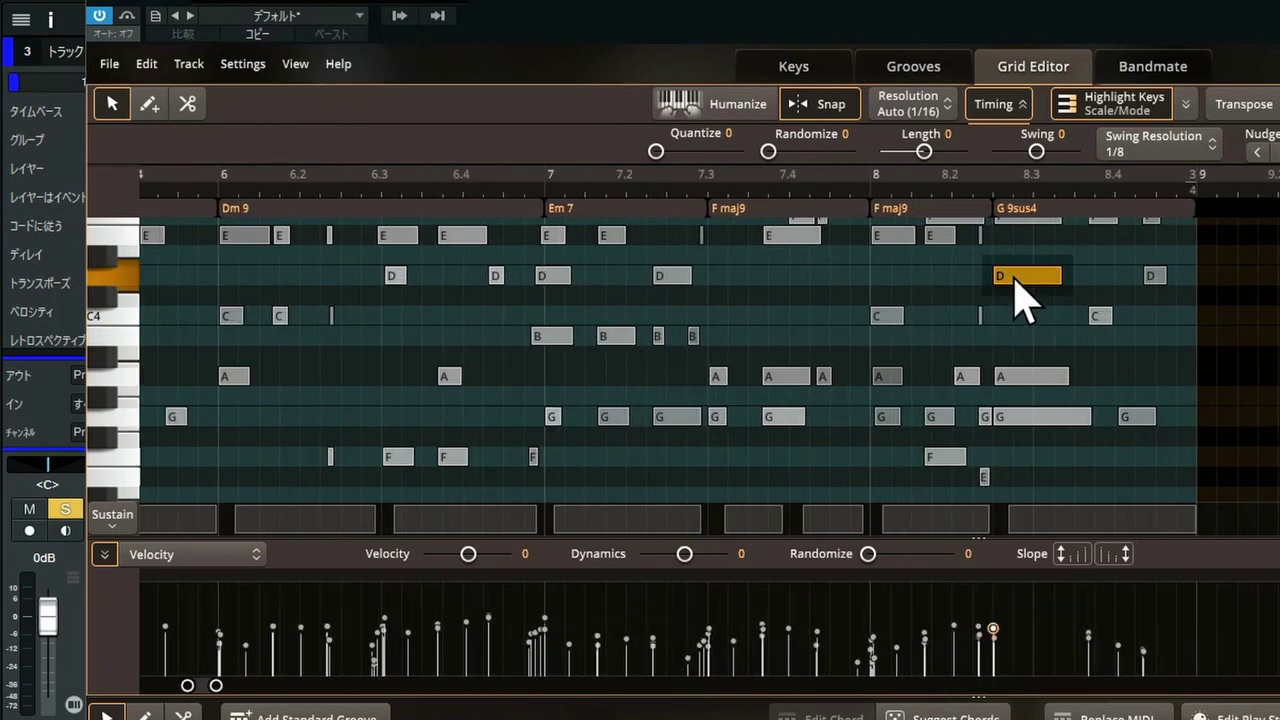
left_click_drag(1015, 280, 1062, 277)
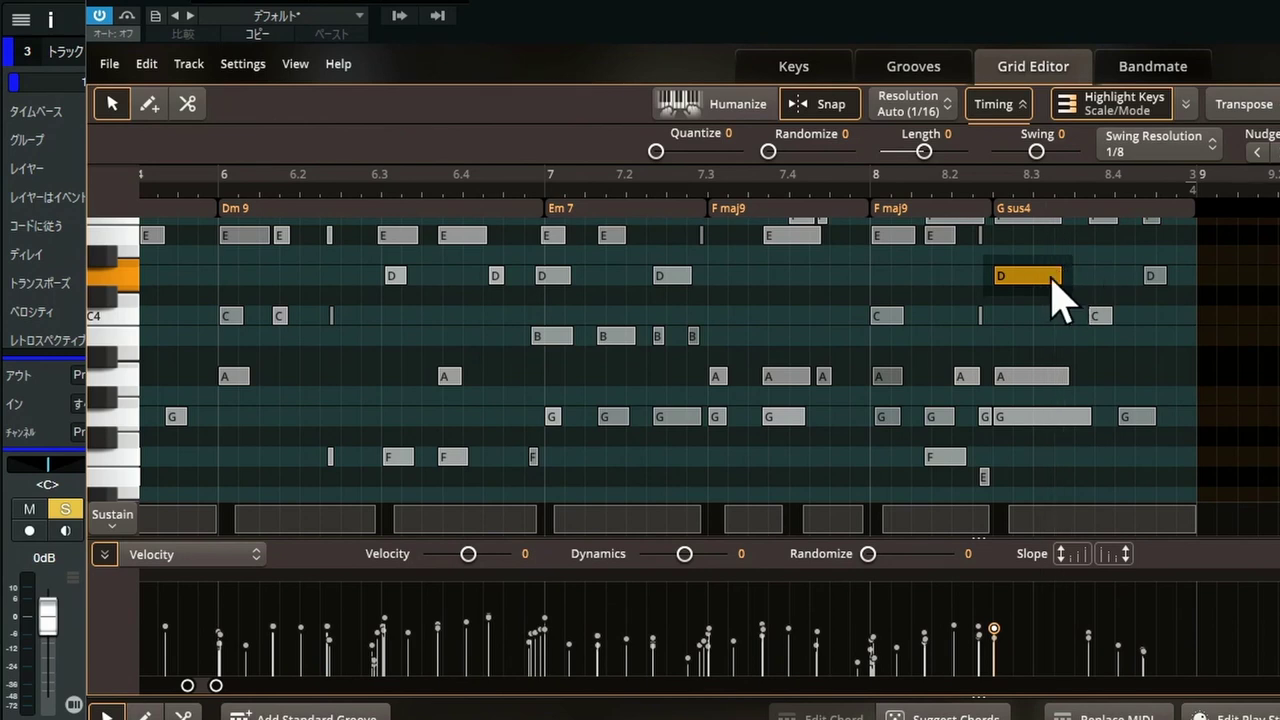
key("3")
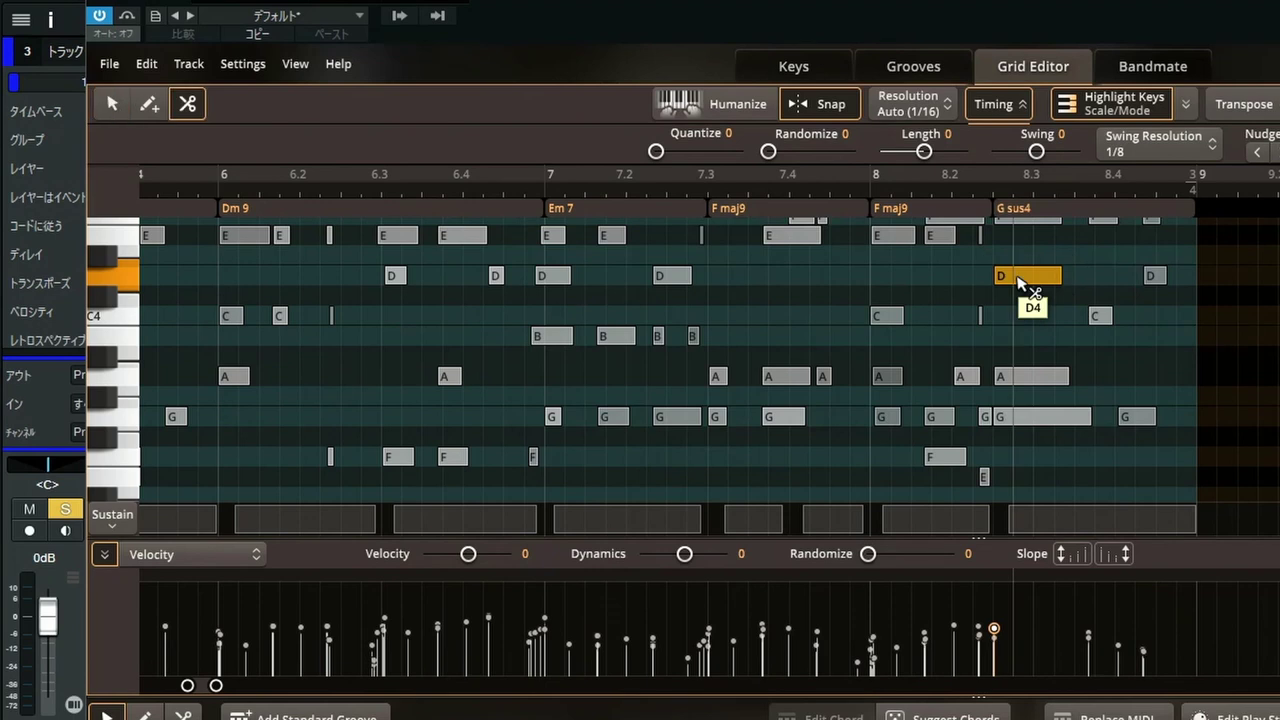
left_click(1033, 276)
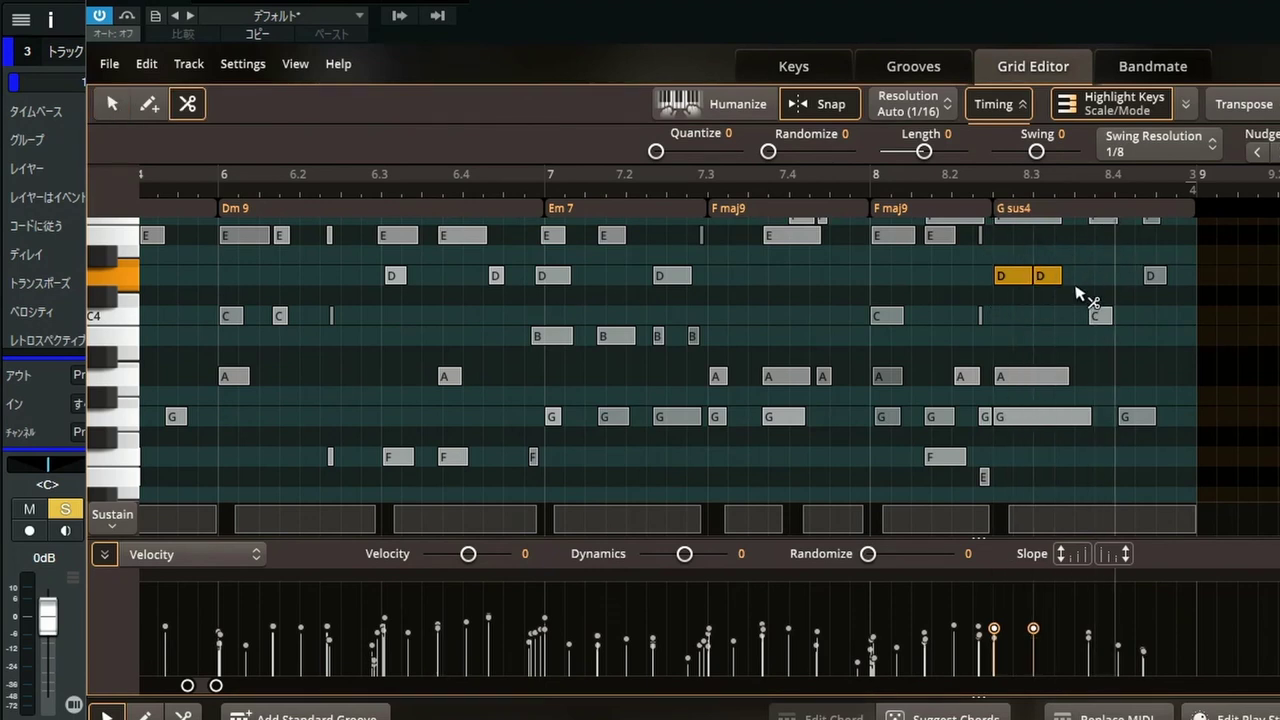